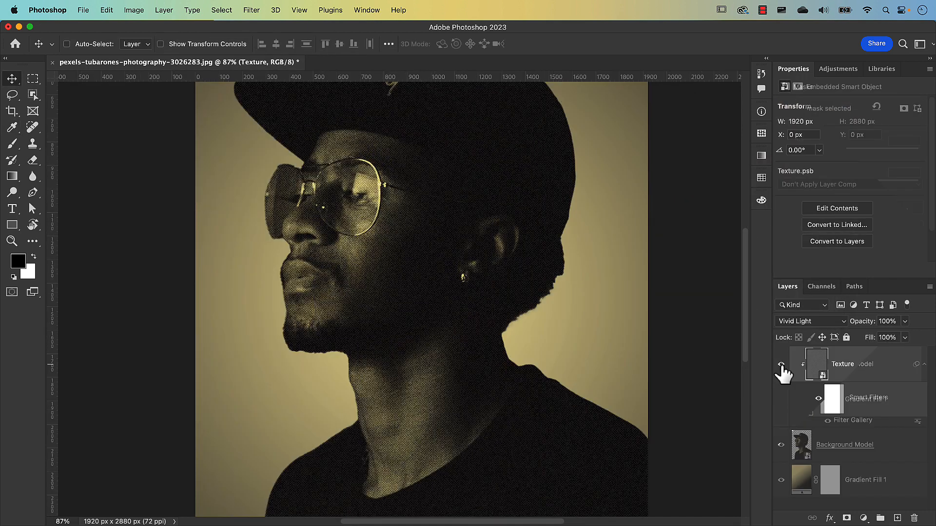
pyautogui.click(782, 366)
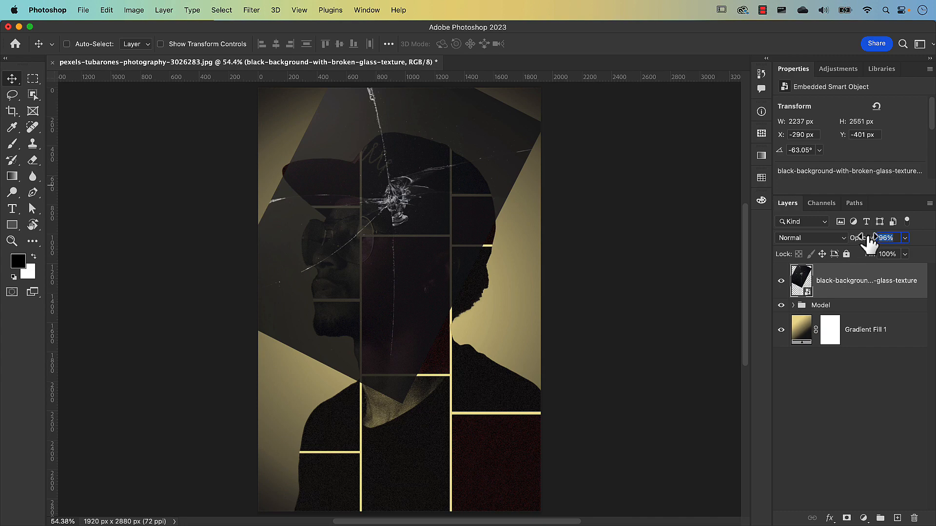
pyautogui.click(809, 238)
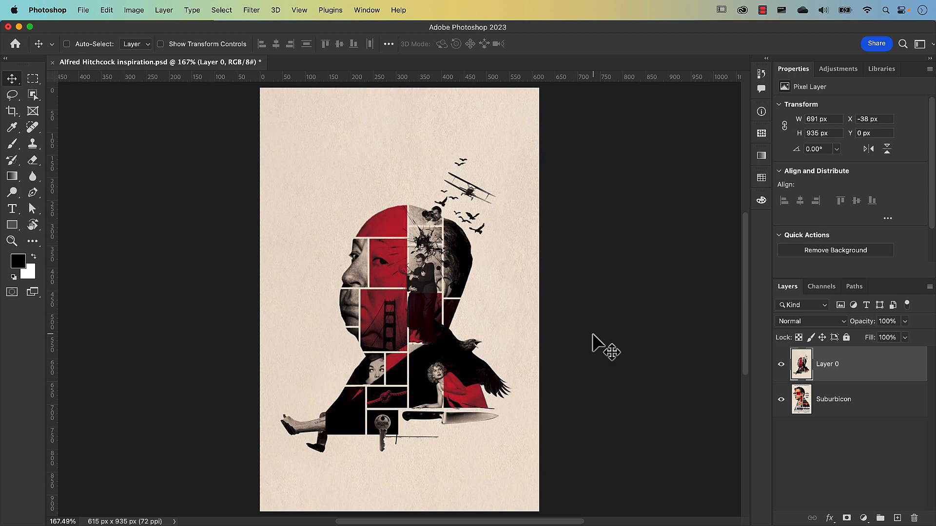
# Hide Layer 0 to view the Suburbicon poster beneath it, and close the inspiration document without saving.
pyautogui.click(781, 365)
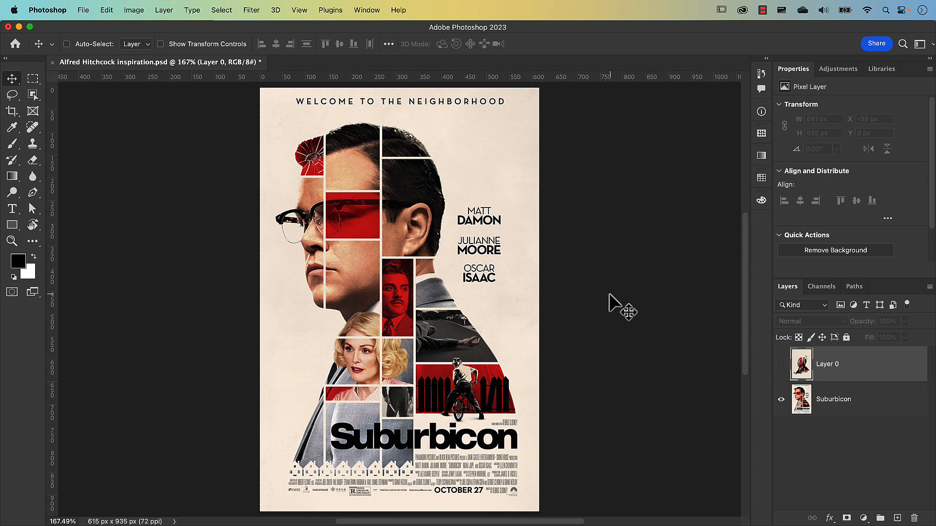
pyautogui.click(53, 63)
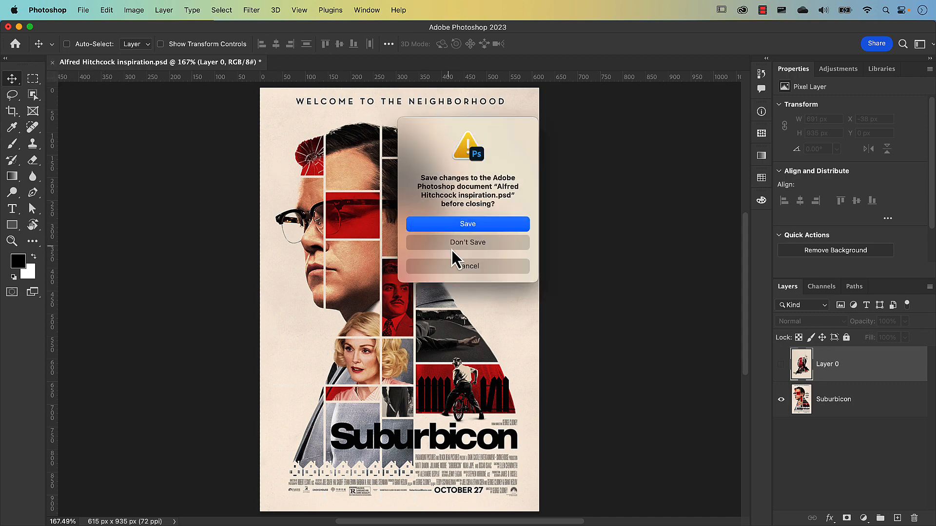
pyautogui.click(461, 243)
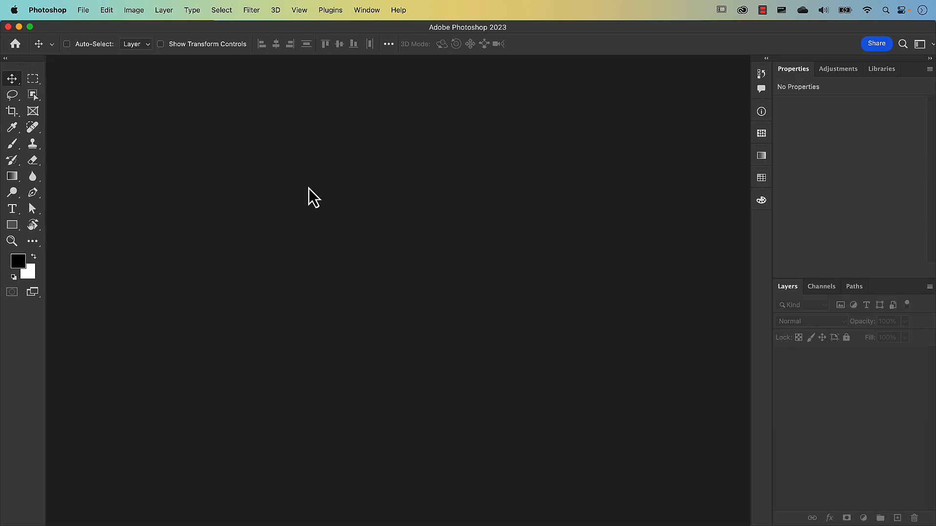
# Open pexels-tubarones-photography-3026283.jpg from the Images folder and fit the whole photo in view.
pyautogui.click(84, 12)
pyautogui.click(93, 39)
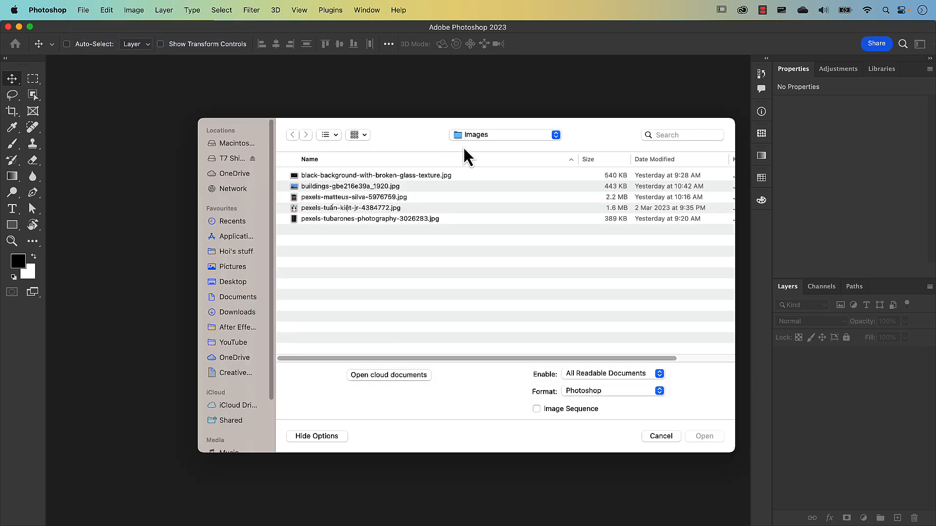
pyautogui.click(337, 219)
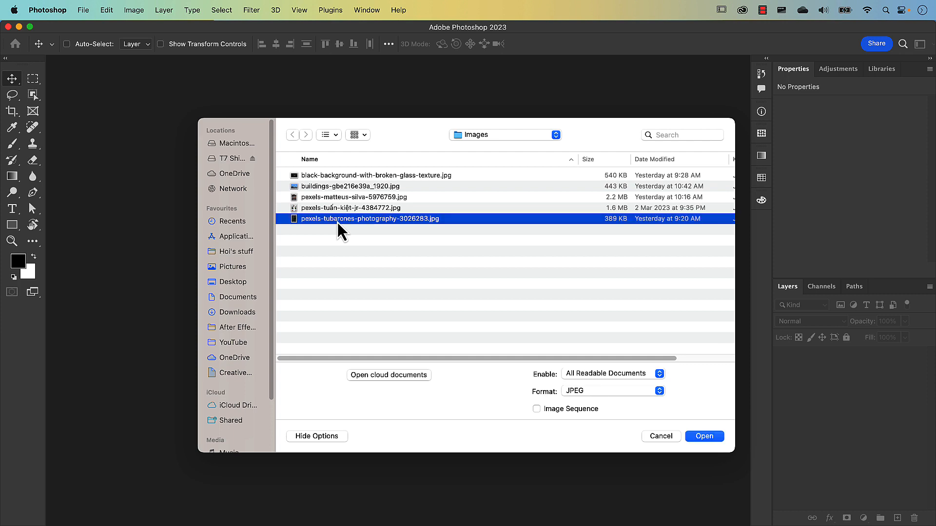
pyautogui.click(705, 436)
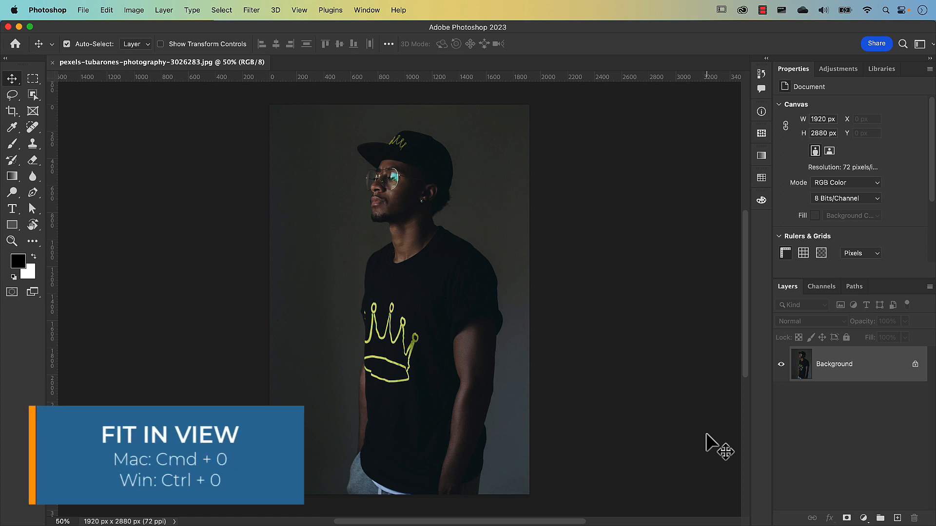
pyautogui.press('super+0')
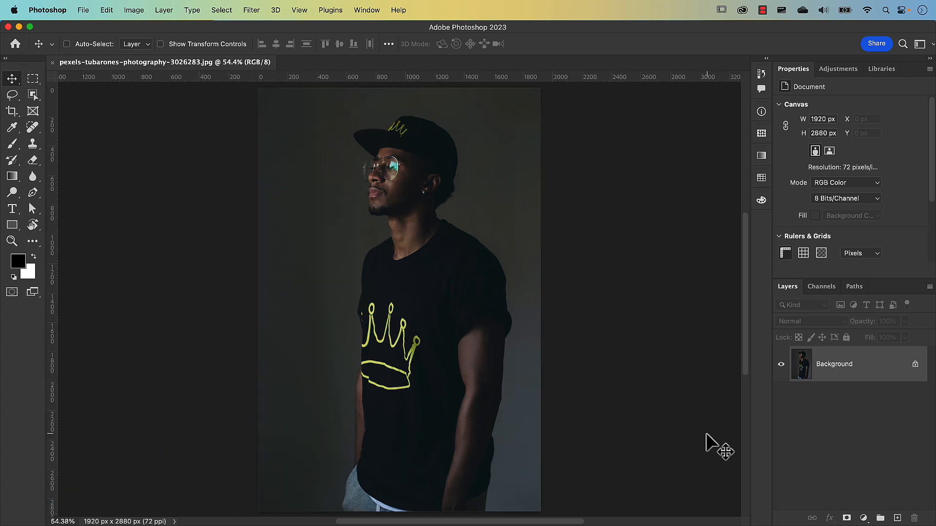
# Convert the locked Background into an editable layer named Background Model.
pyautogui.doubleClick(835, 366)
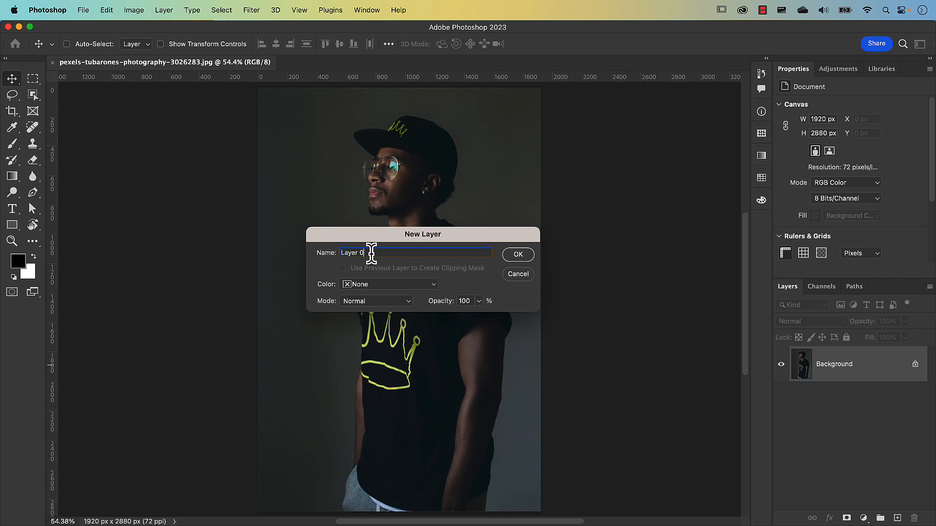
pyautogui.write('Background Model')
pyautogui.press('Return')
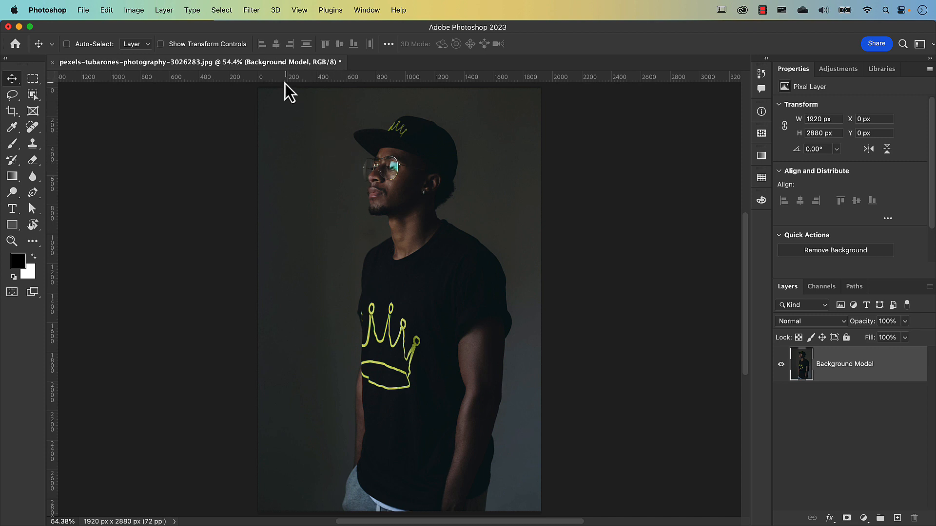
# Select the man as the subject of the photo and mask out the backdrop on the Background Model layer.
pyautogui.click(223, 10)
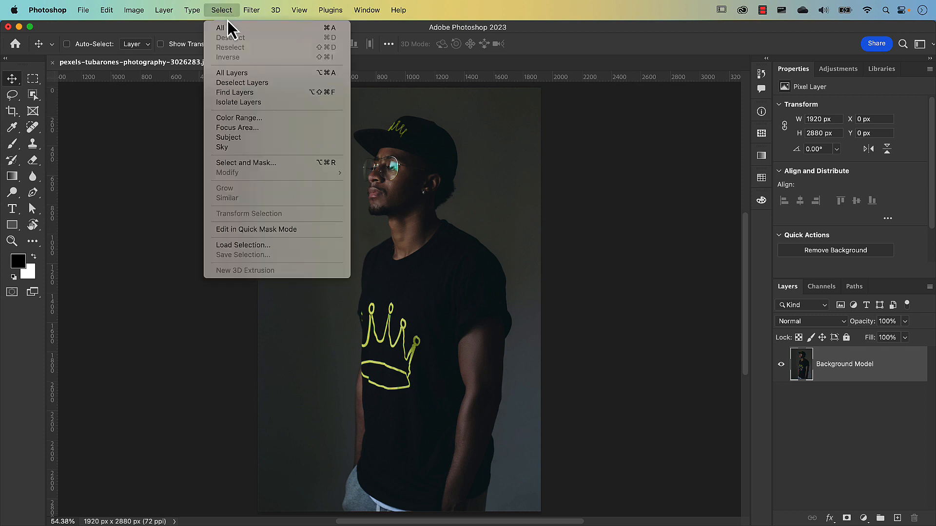
pyautogui.click(241, 139)
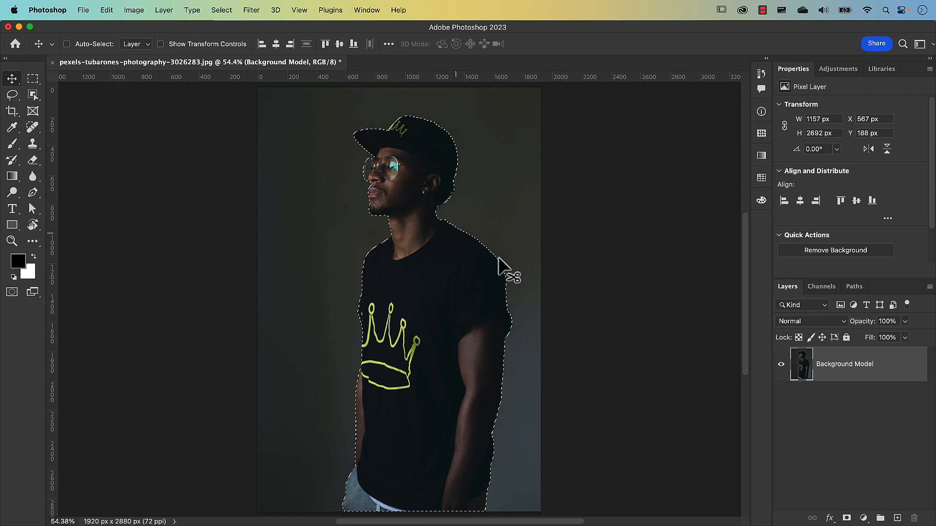
pyautogui.click(847, 519)
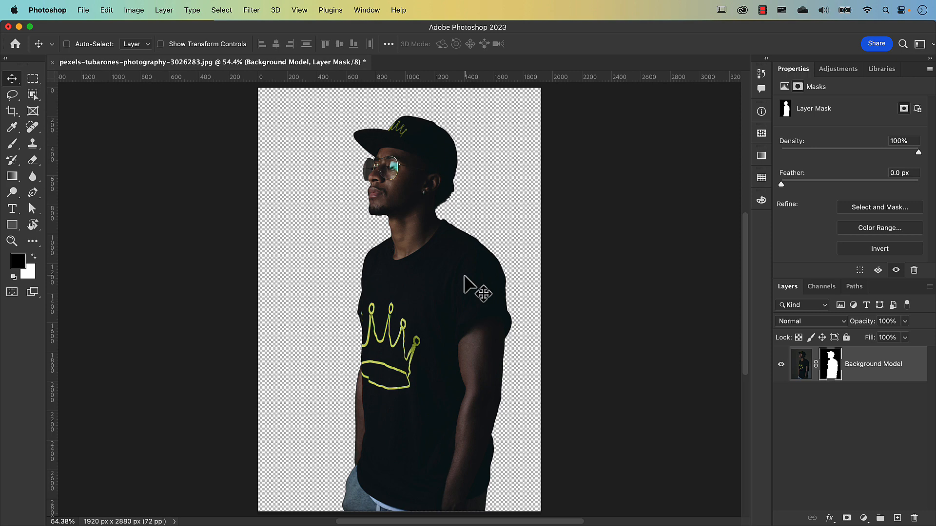
# Add a Gradient Map adjustment layer above the Background Model layer.
pyautogui.click(863, 519)
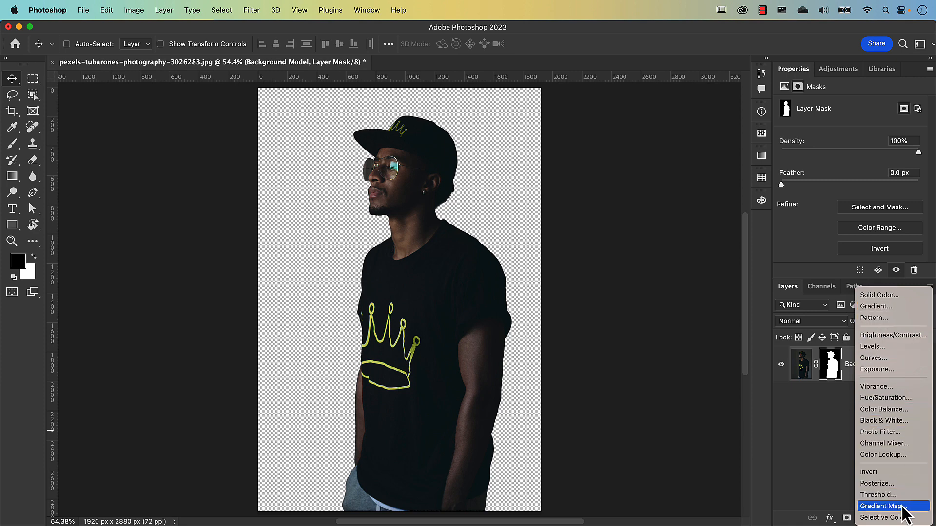
pyautogui.click(883, 506)
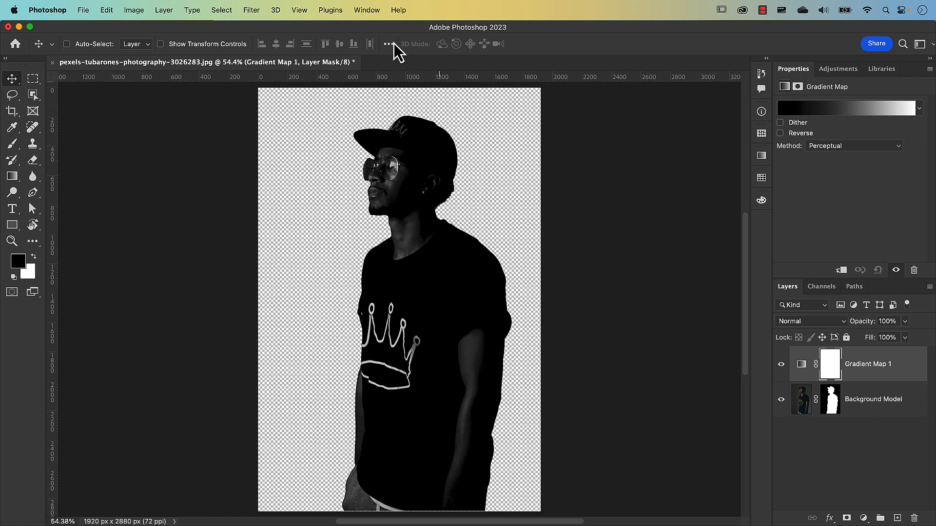
pyautogui.click(367, 10)
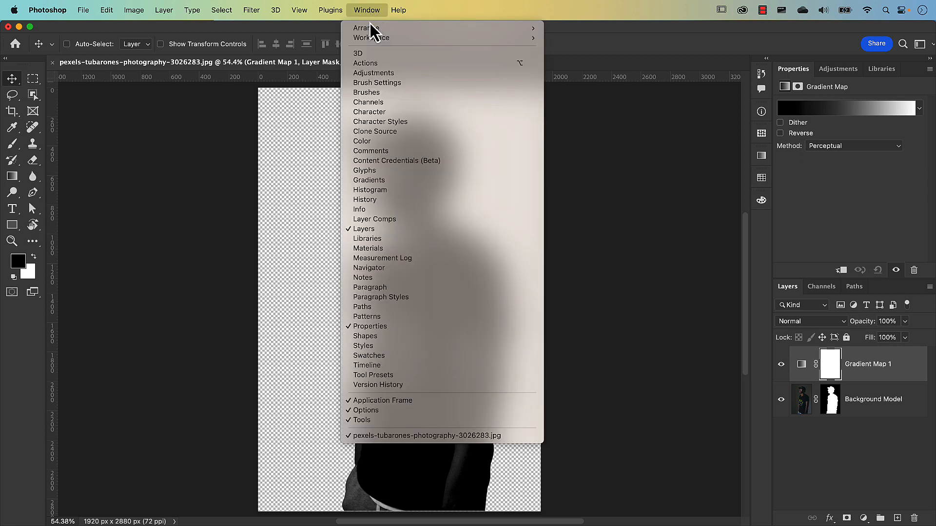
pyautogui.click(379, 326)
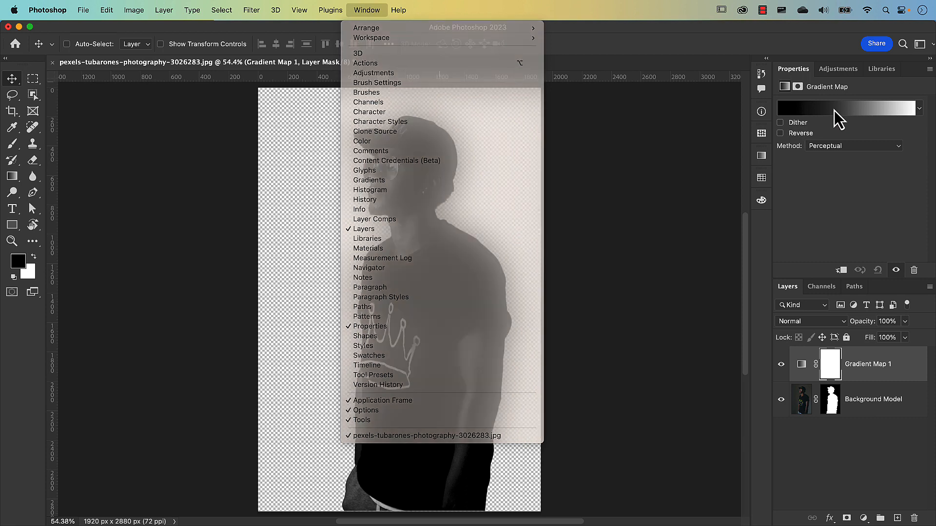
# Edit the Gradient Map's gradient and set its dark color stop to #171515.
pyautogui.click(835, 110)
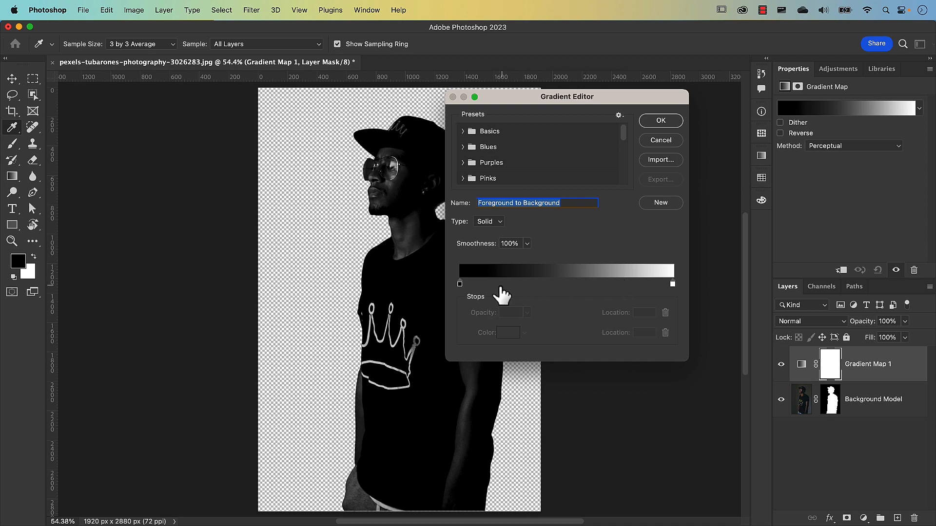
pyautogui.click(460, 285)
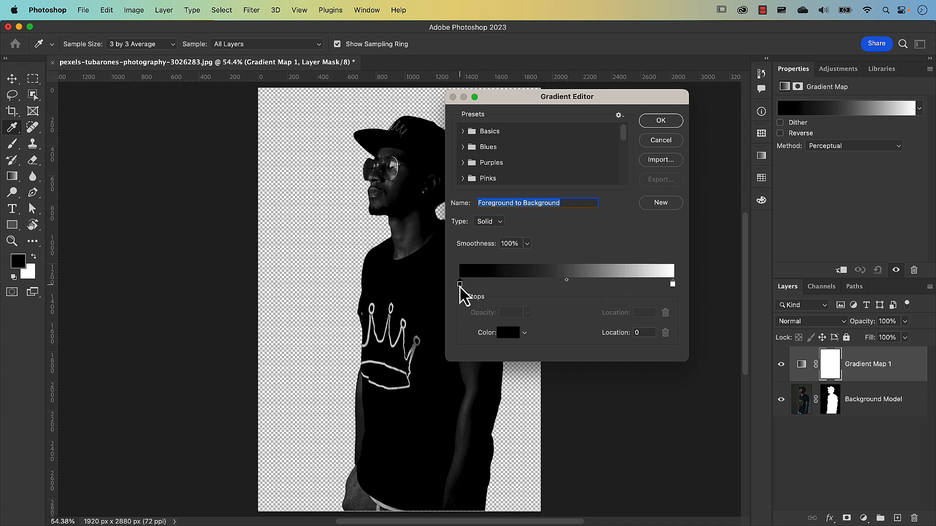
pyautogui.click(508, 333)
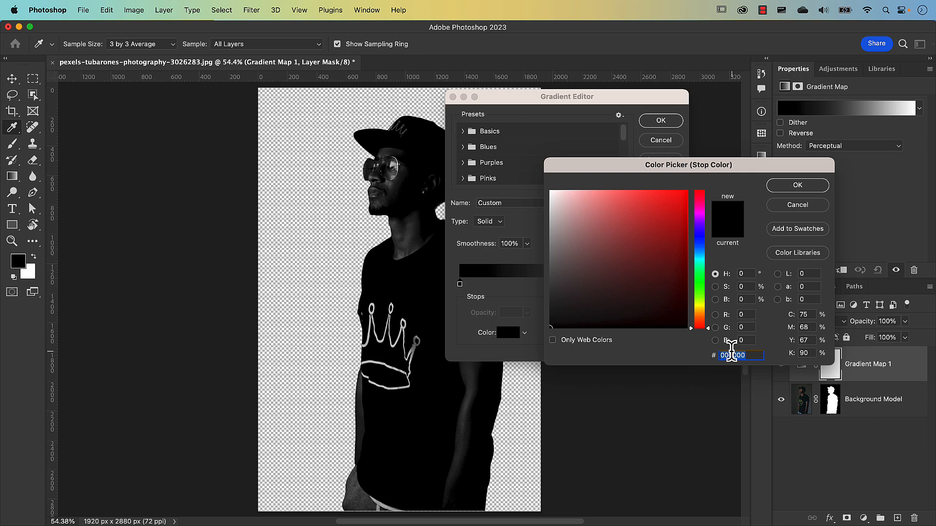
pyautogui.write('1')
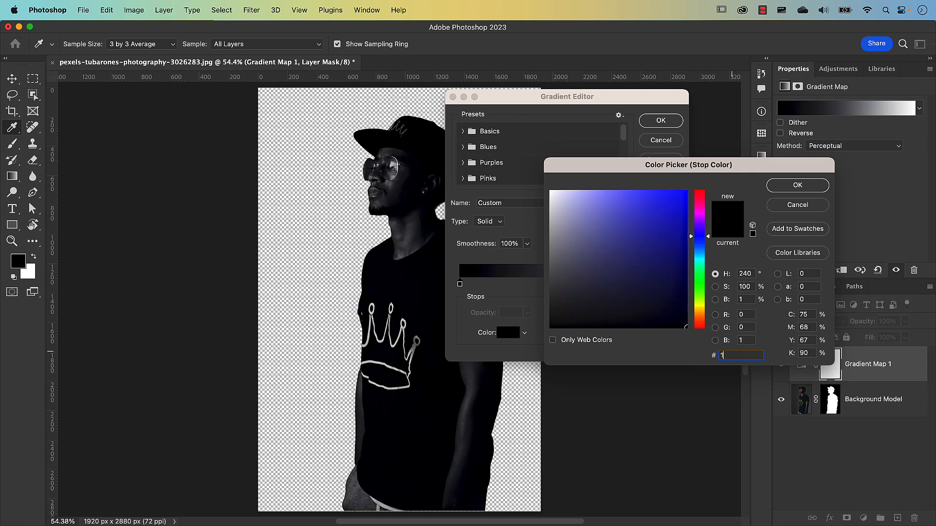
pyautogui.write('71515')
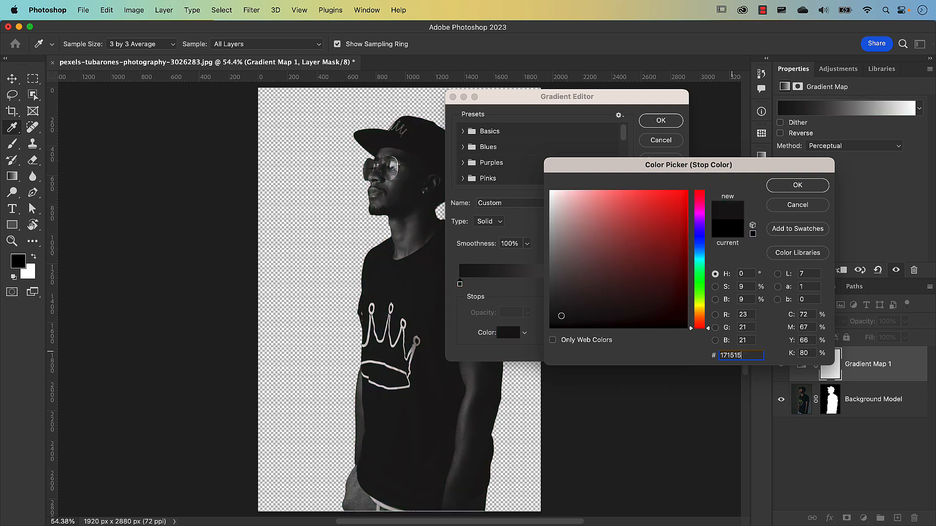
pyautogui.click(795, 187)
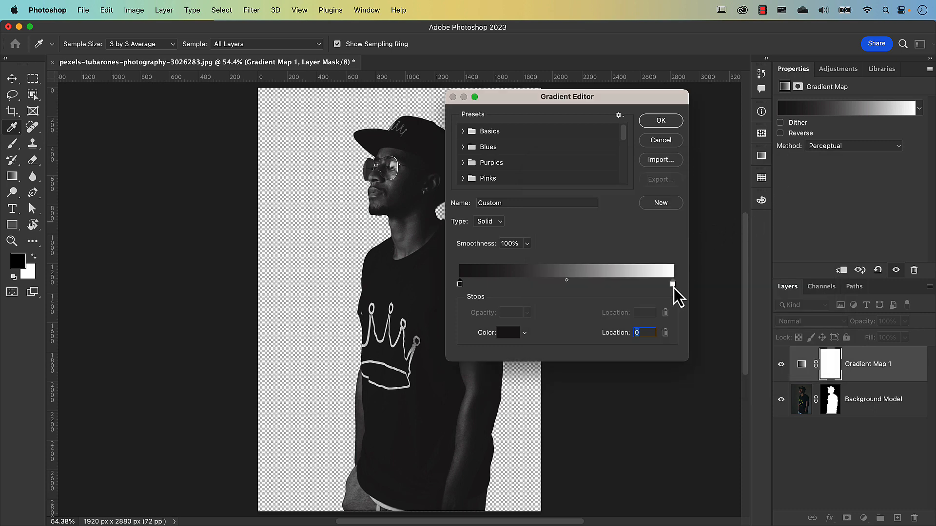
# Set the light color stop at the end of the gradient to #f0e3a6.
pyautogui.click(673, 285)
pyautogui.click(507, 335)
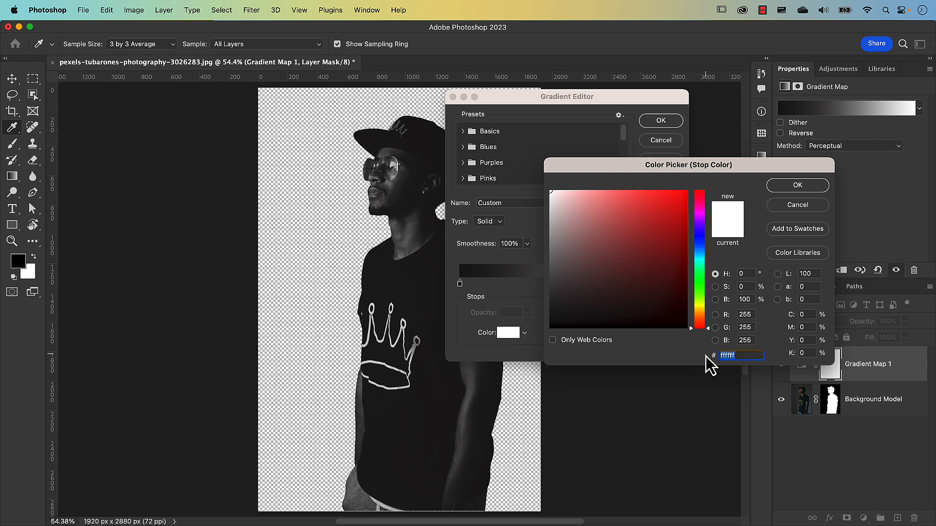
pyautogui.write('f0e')
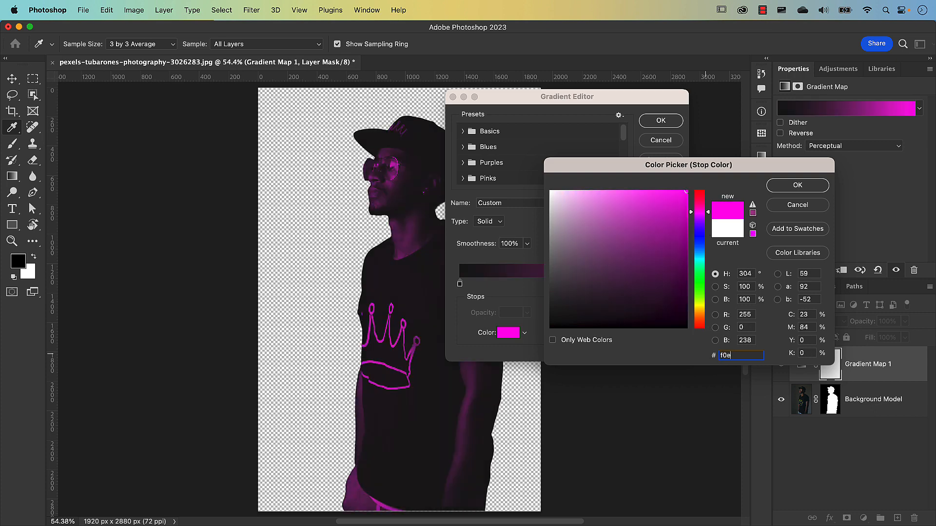
pyautogui.write('3a6')
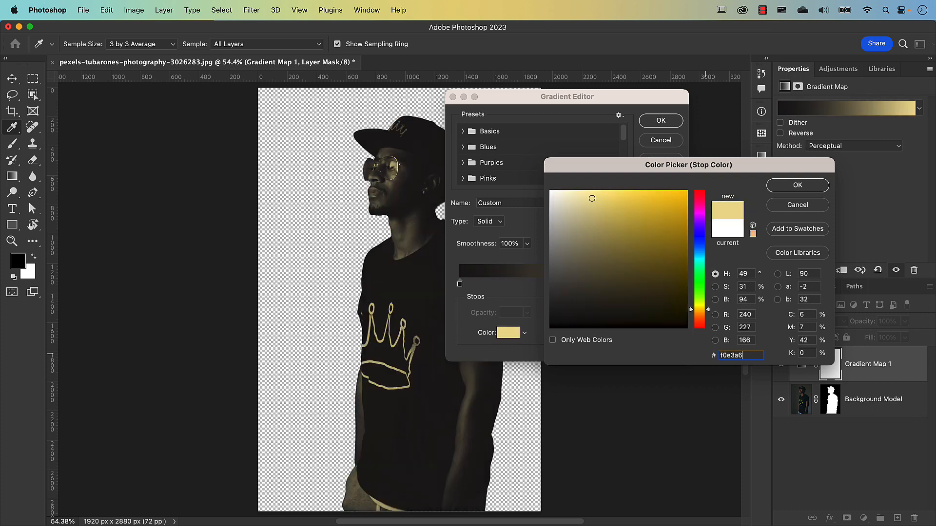
pyautogui.click(786, 189)
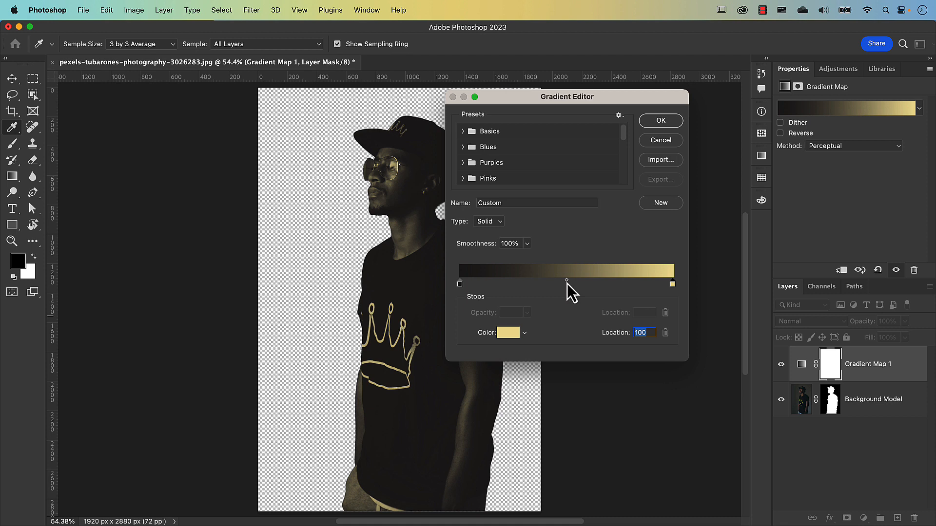
# Shift the midpoint between the two color stops to location 40, and apply the gradient with the adjustment active instead of its mask.
pyautogui.moveTo(567, 283); pyautogui.dragTo(546, 285)
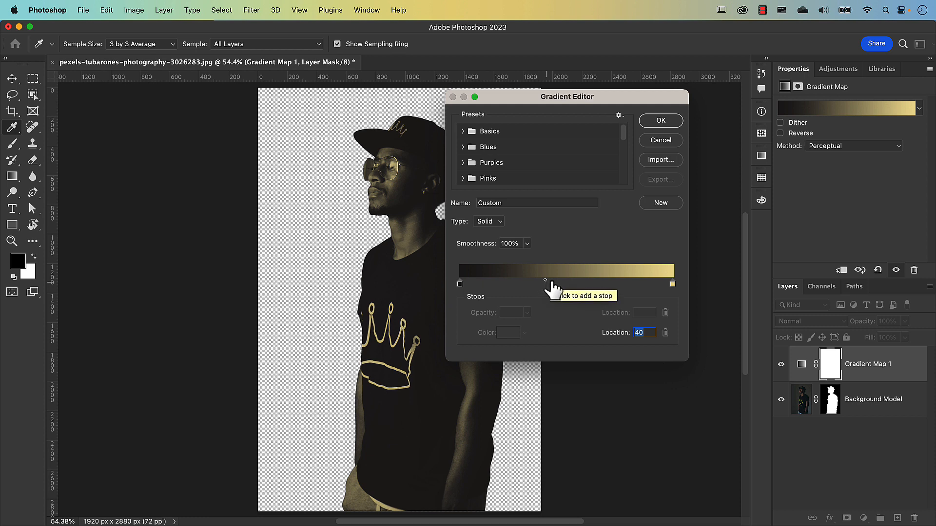
pyautogui.click(551, 285)
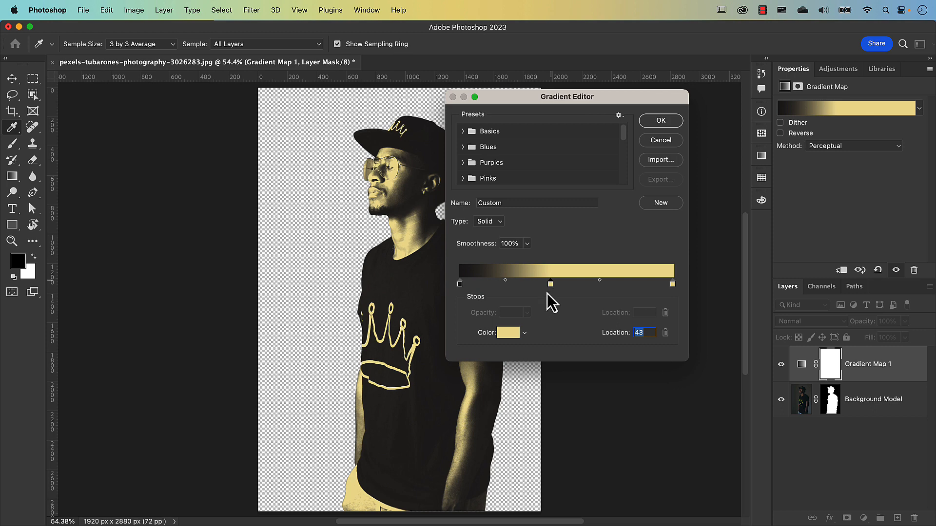
pyautogui.moveTo(550, 285); pyautogui.dragTo(552, 300)
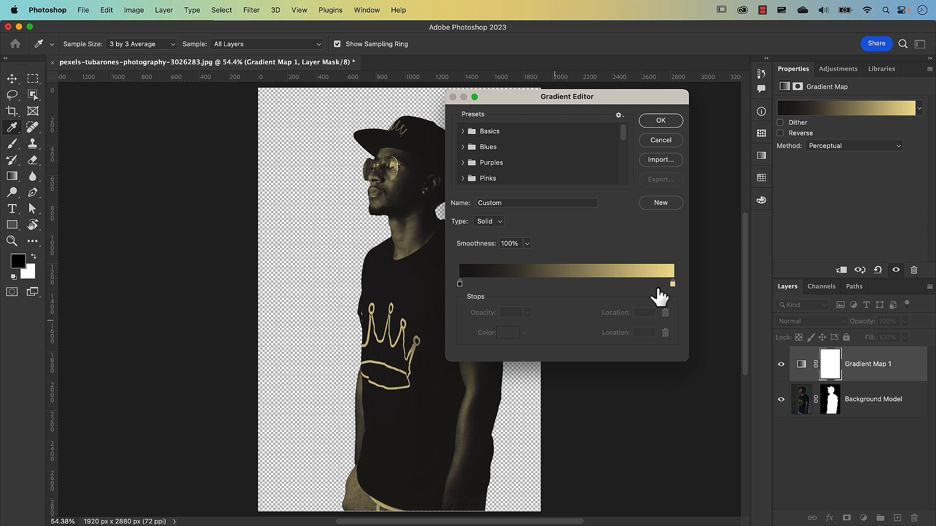
pyautogui.click(460, 284)
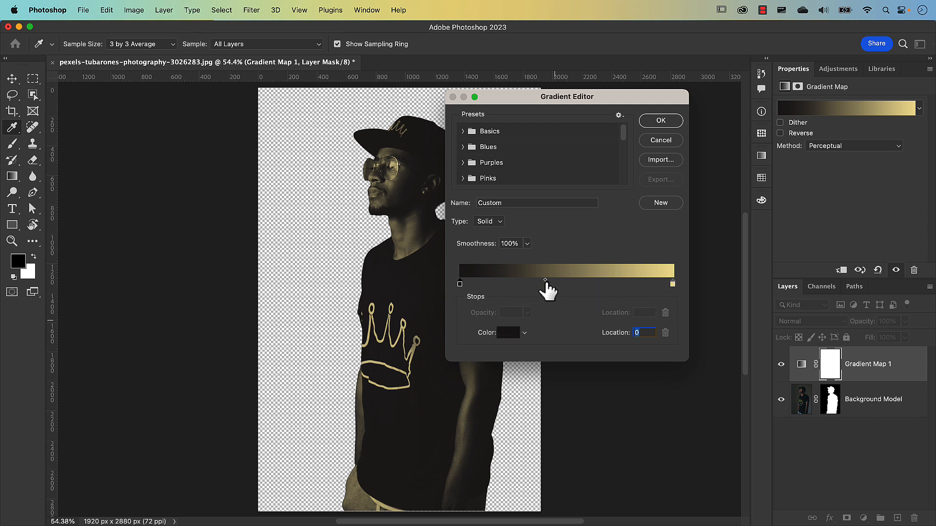
pyautogui.click(545, 281)
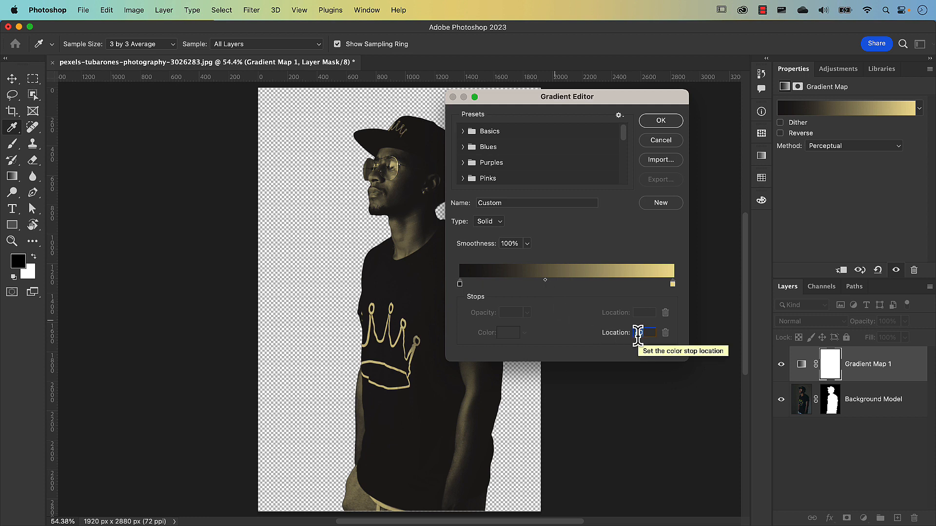
pyautogui.click(661, 121)
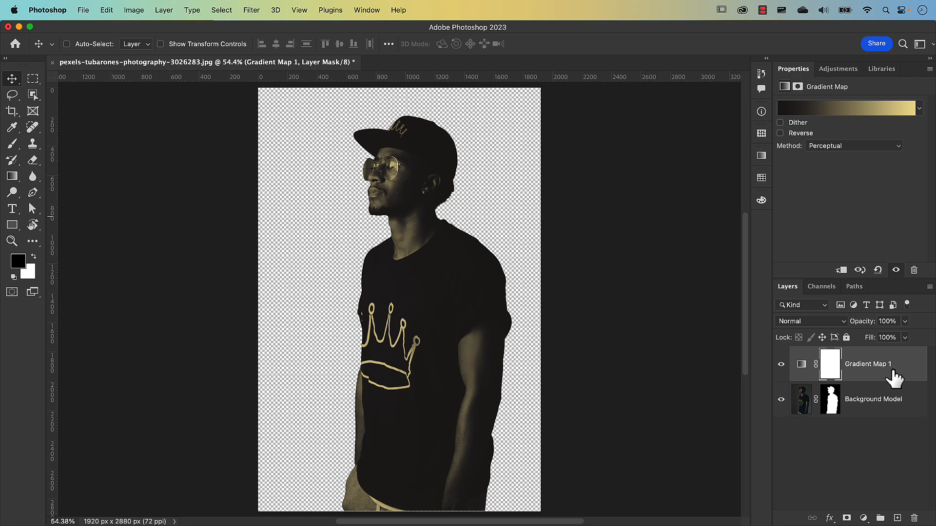
pyautogui.press('super+2')
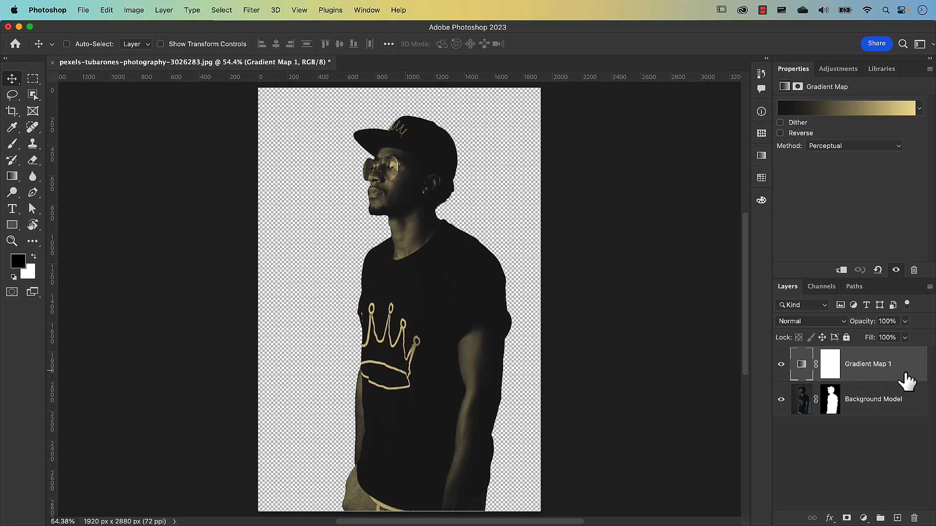
# Convert the Gradient Map 1 and Background Model layers into a single smart object and name it Background Model.
pyautogui.keyDown('shift'); pyautogui.click(909, 402); pyautogui.keyUp('shift')
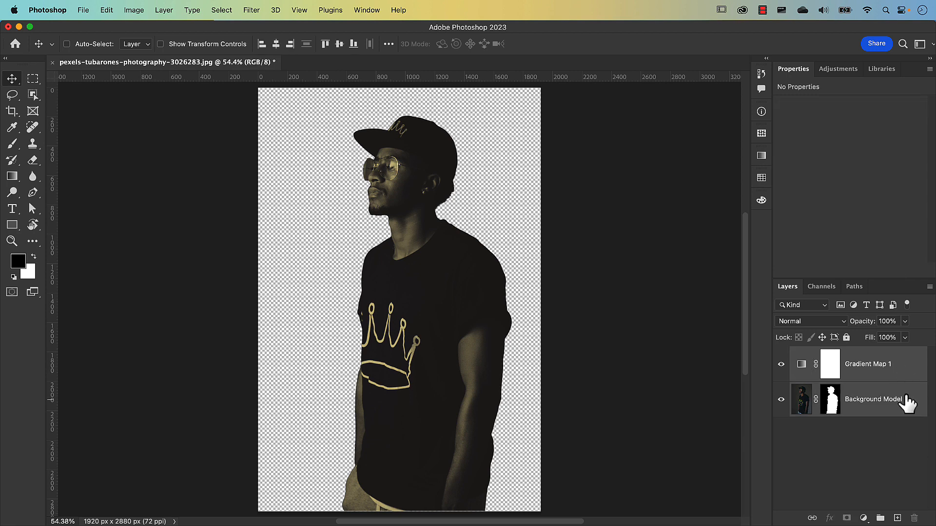
pyautogui.rightClick(905, 397)
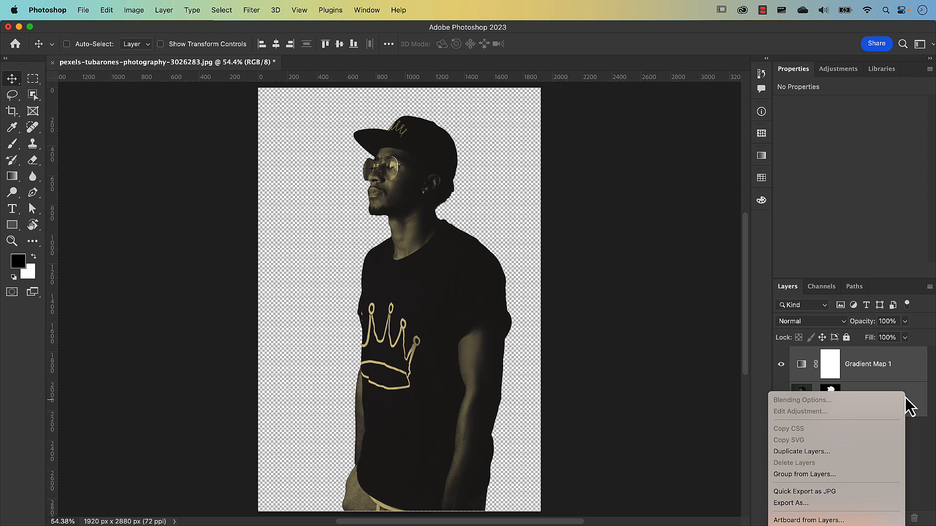
pyautogui.scroll(-5, 891, 420)
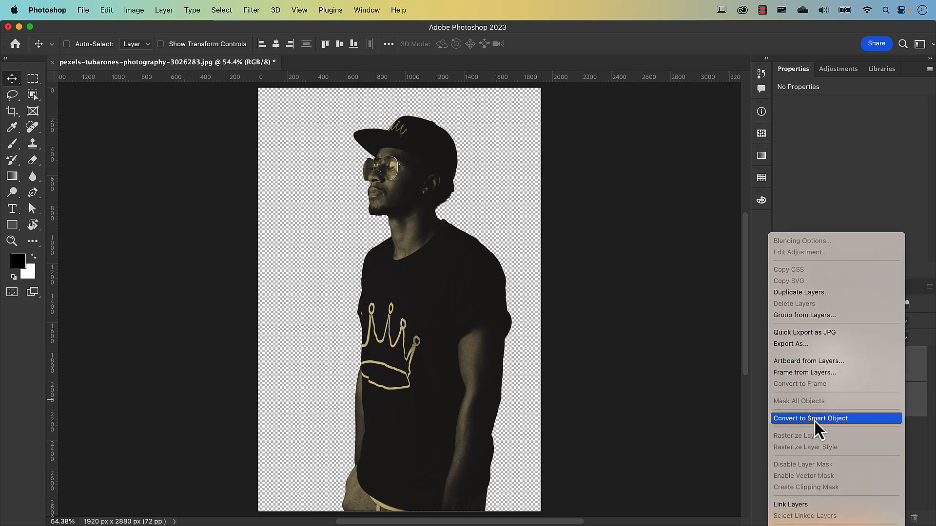
pyautogui.click(814, 421)
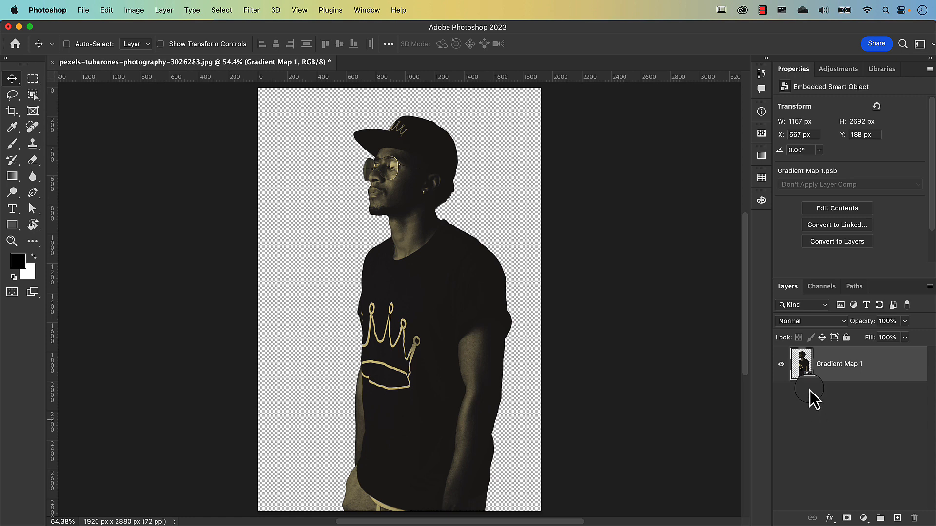
pyautogui.doubleClick(831, 365)
pyautogui.write('Background Model')
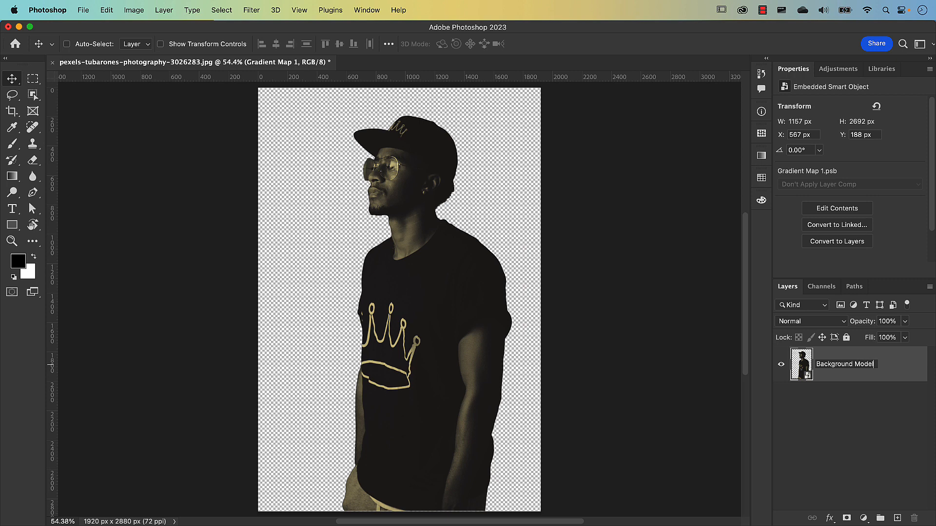
pyautogui.press('Return')
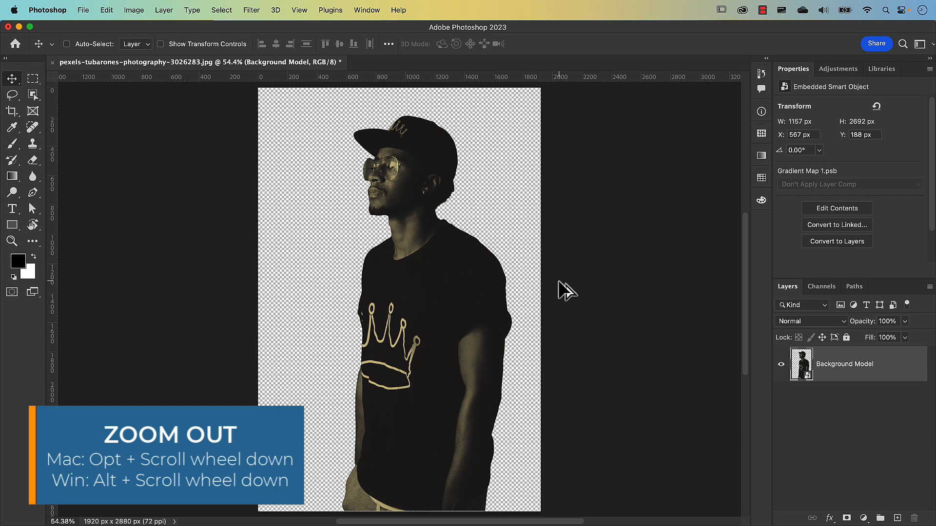
# Scale the Background Model proportionally to about 205% and position it so the man's head and shoulders fill the canvas, leaving space above his cap.
pyautogui.keyDown('alt'); pyautogui.scroll(-3, 559, 283); pyautogui.keyUp('alt')
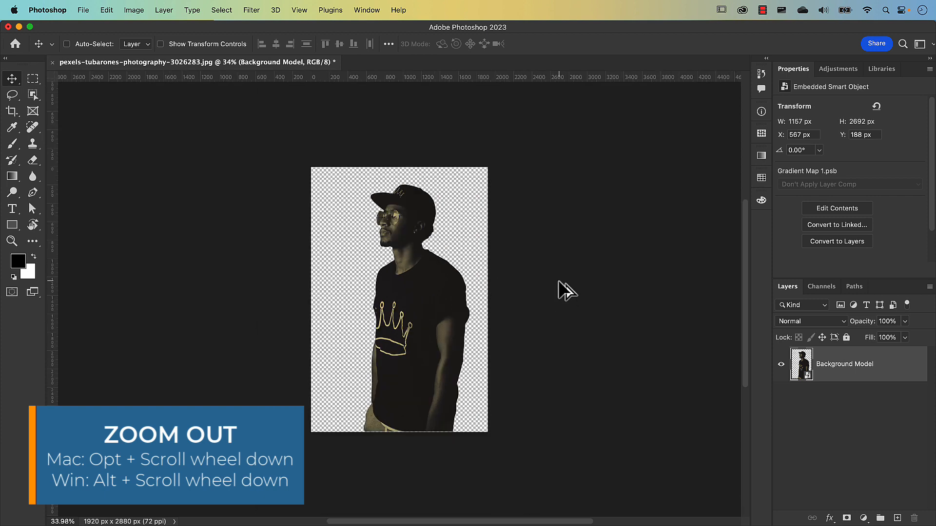
pyautogui.keyDown('alt'); pyautogui.scroll(-2, 560, 283); pyautogui.keyUp('alt')
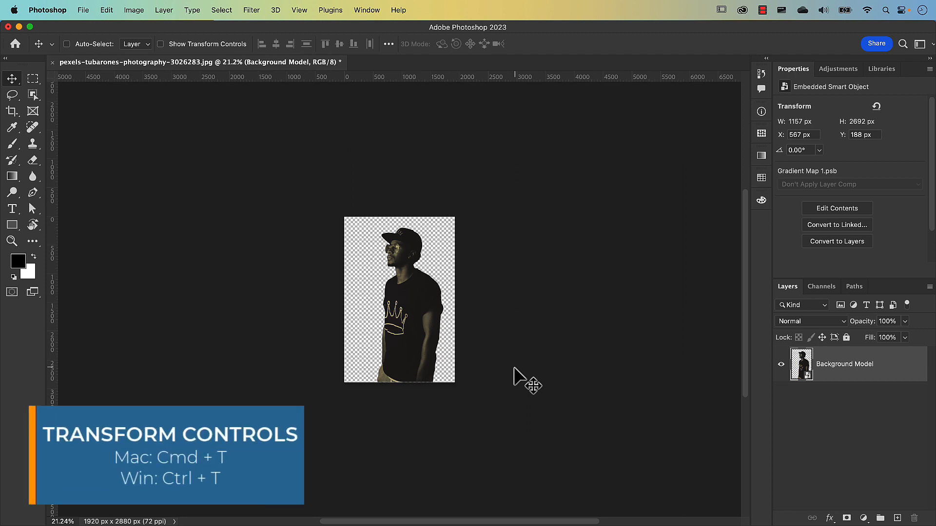
pyautogui.press('super+t')
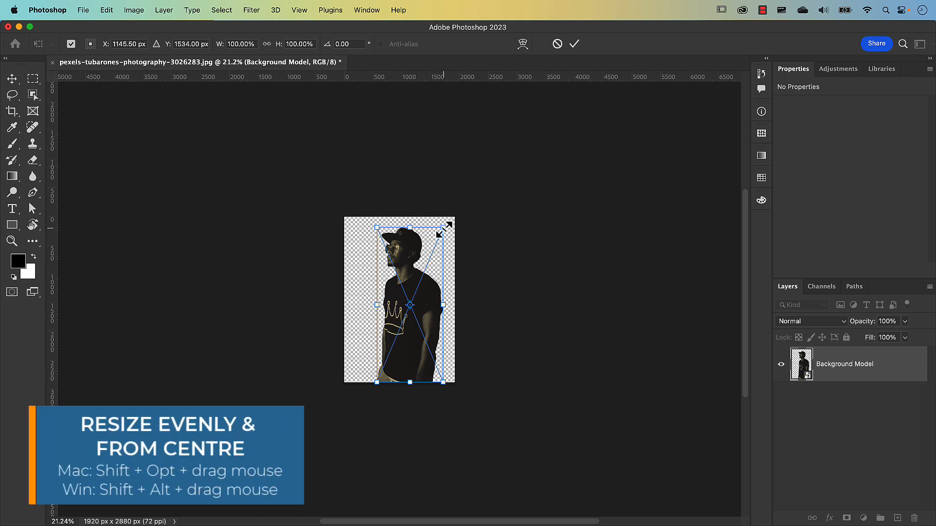
pyautogui.moveTo(444, 228); pyautogui.dragTo(569, 130)
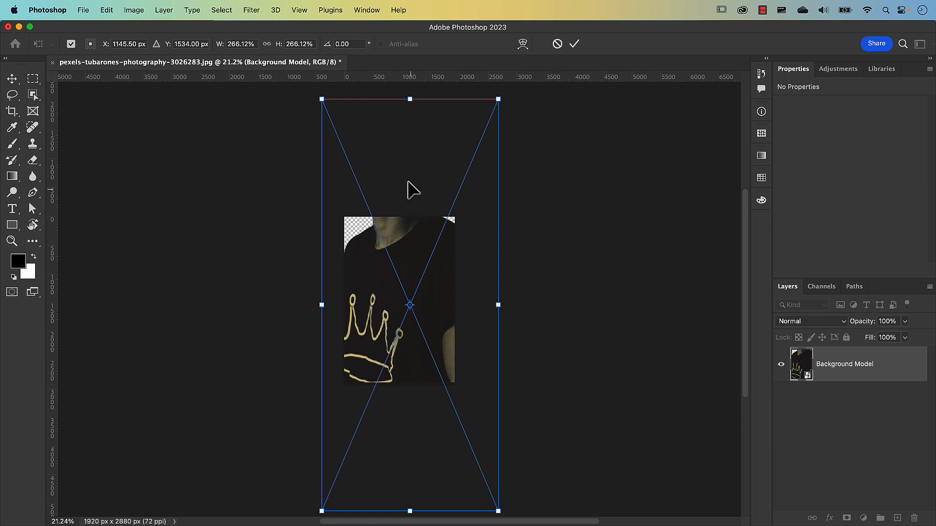
pyautogui.moveTo(412, 229); pyautogui.dragTo(423, 355)
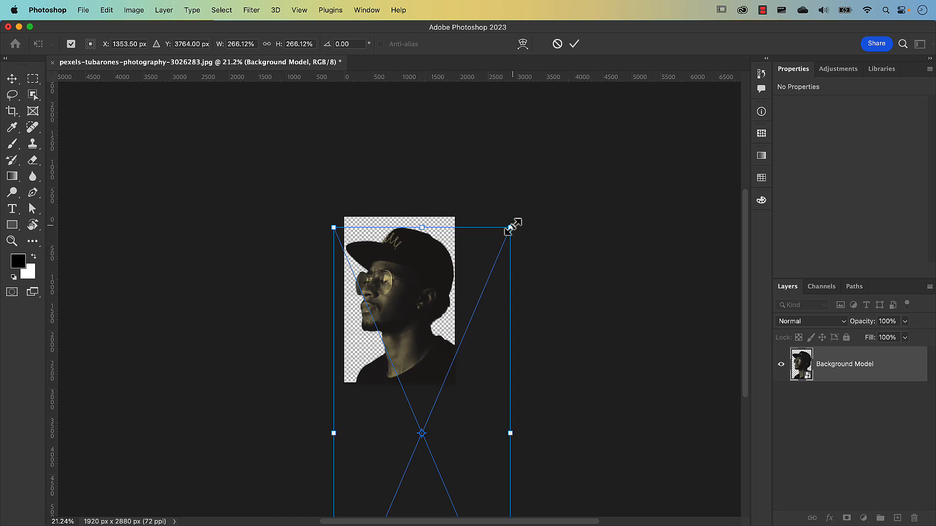
pyautogui.moveTo(510, 228); pyautogui.dragTo(503, 286)
pyautogui.moveTo(429, 338); pyautogui.dragTo(413, 291)
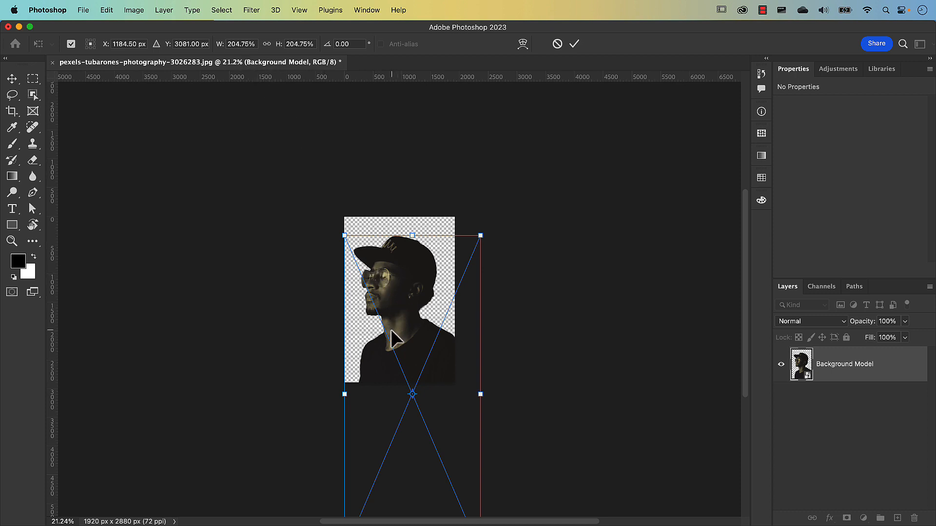
pyautogui.moveTo(398, 333); pyautogui.dragTo(397, 314)
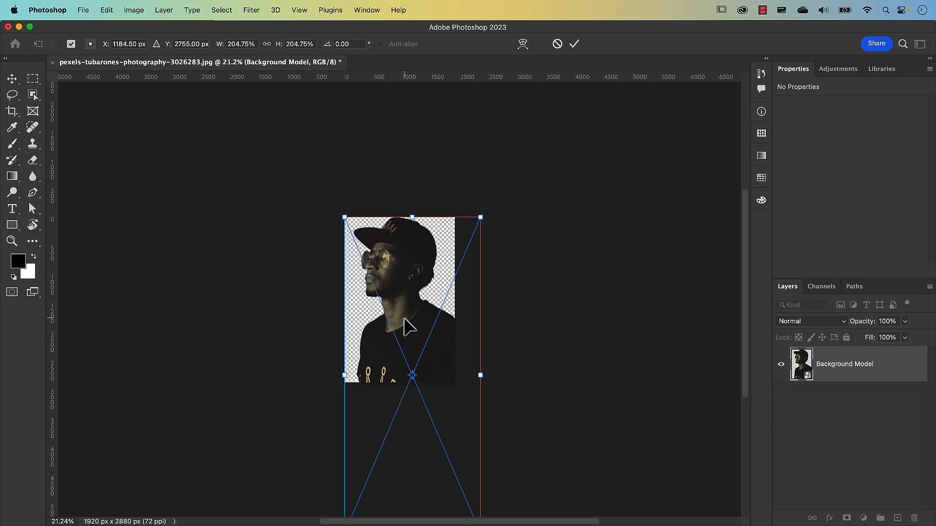
pyautogui.moveTo(405, 319); pyautogui.dragTo(407, 333)
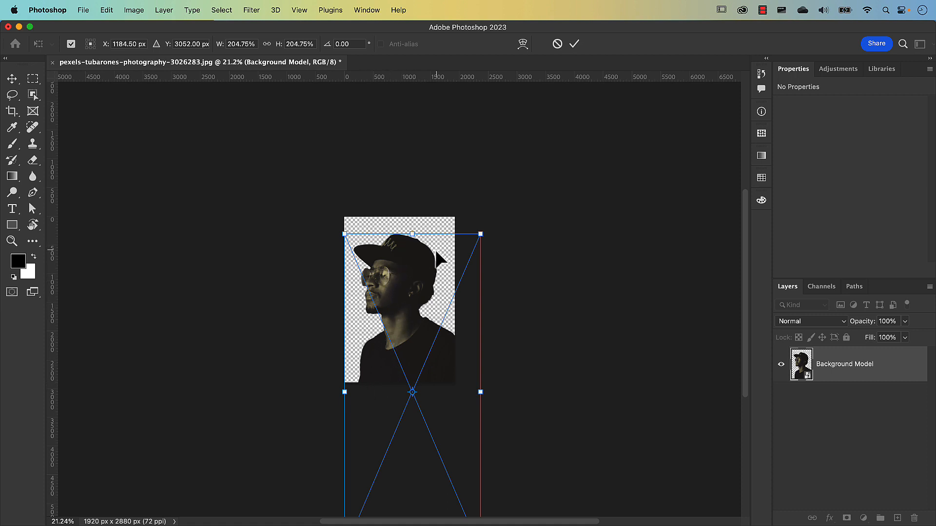
pyautogui.press('Escape')
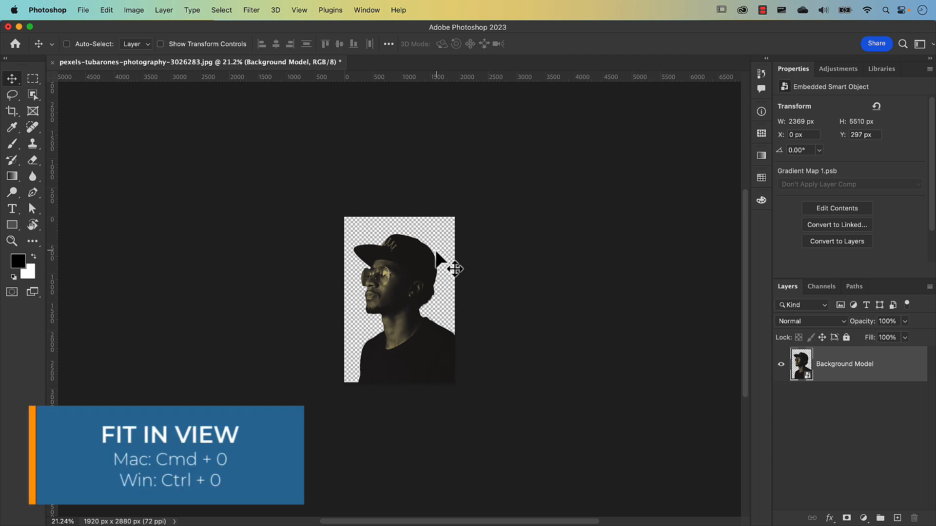
pyautogui.press('super+0')
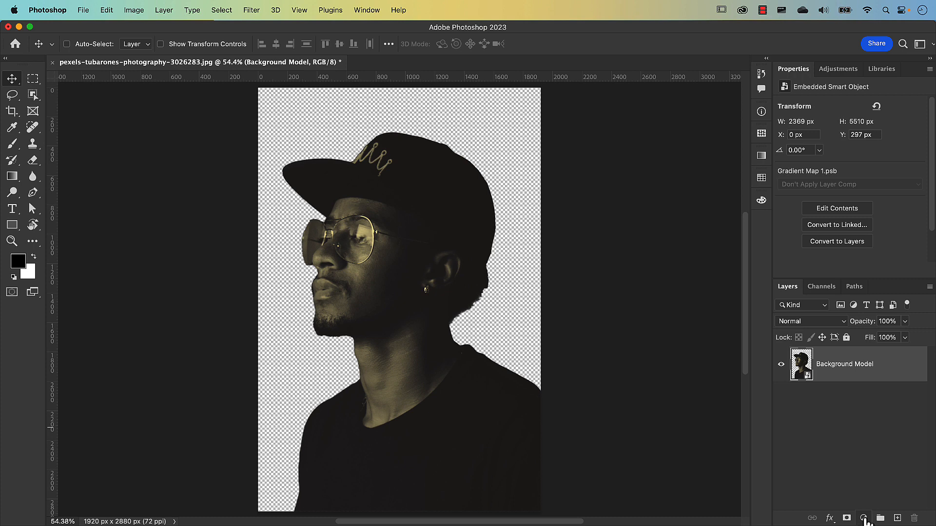
# Add a Gradient Fill layer above the Background Model and set its style to Radial.
pyautogui.click(864, 519)
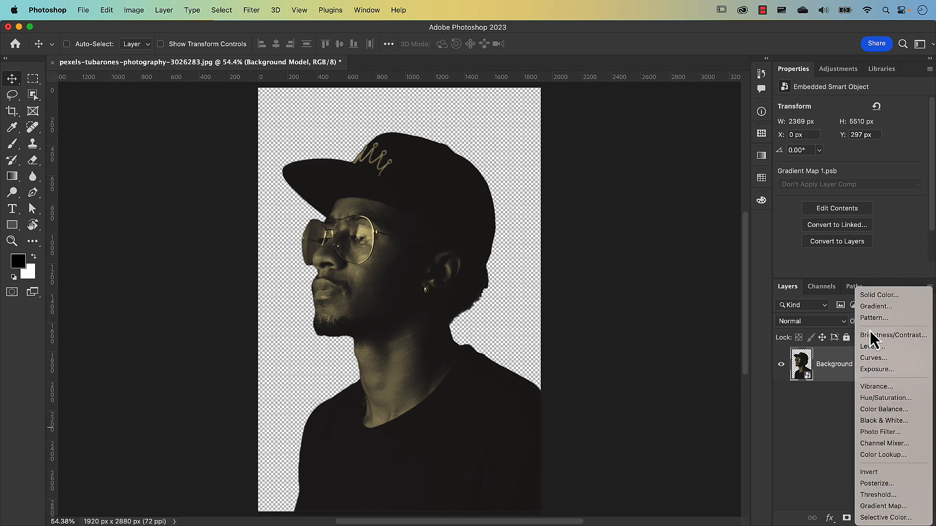
pyautogui.click(870, 310)
pyautogui.moveTo(721, 309); pyautogui.dragTo(618, 168)
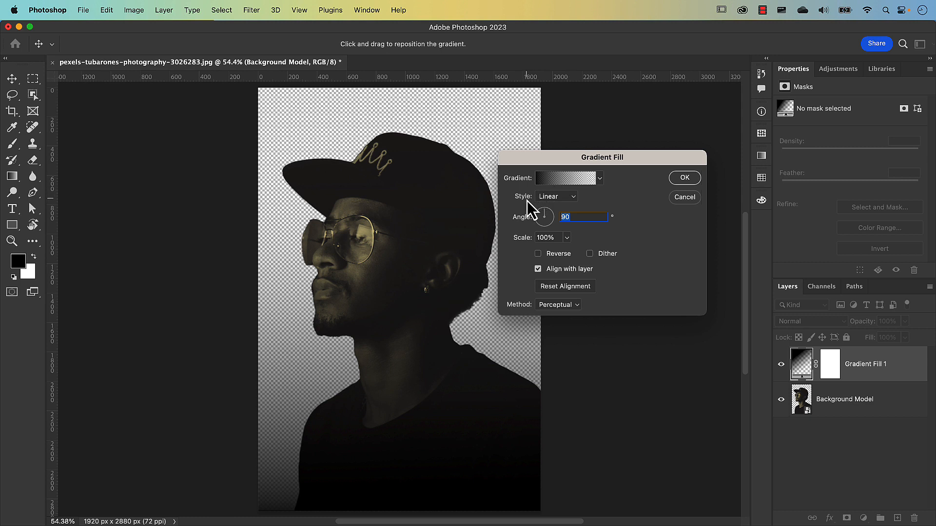
pyautogui.click(552, 203)
pyautogui.click(551, 205)
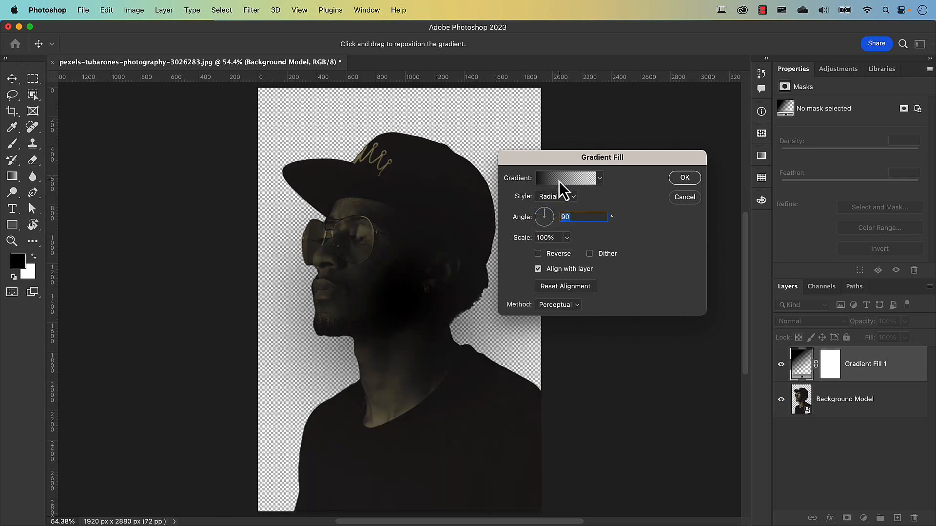
# Edit the fill's gradient and set its starting color stop to #f0e3a6.
pyautogui.click(559, 182)
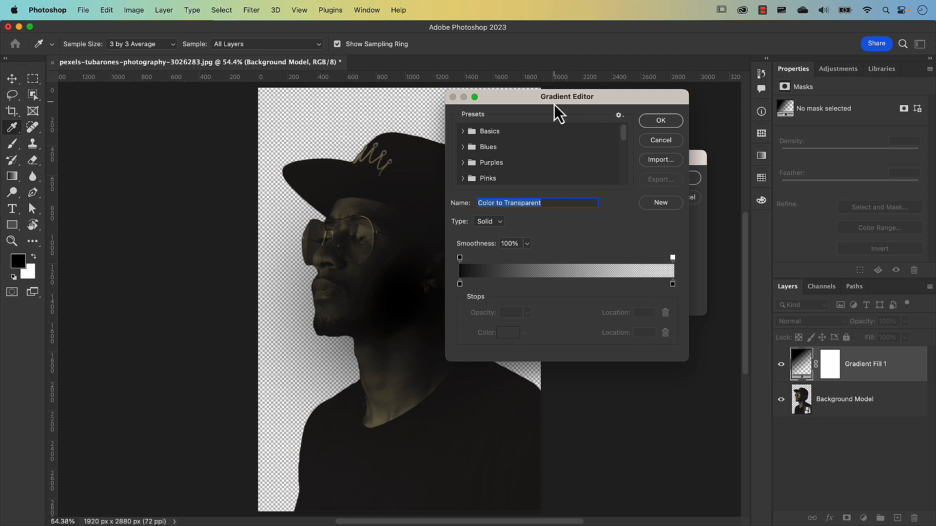
pyautogui.click(460, 284)
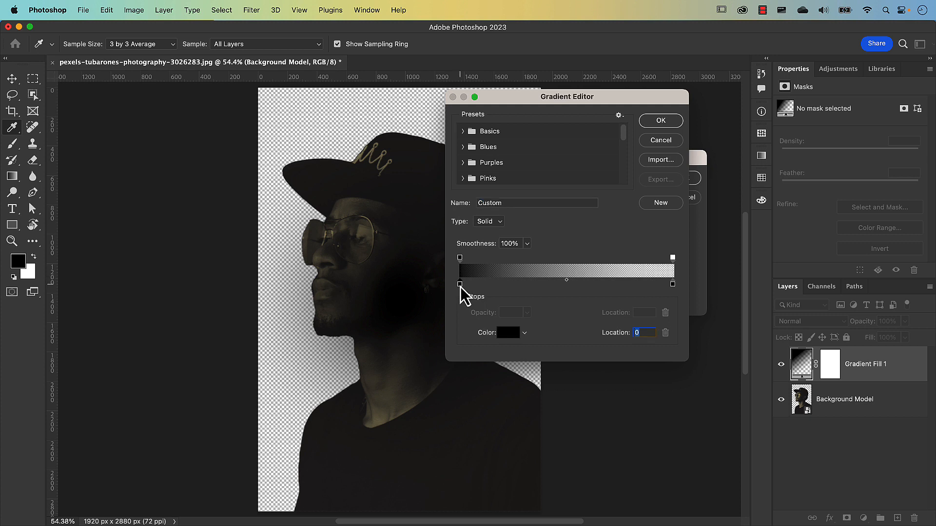
pyautogui.click(507, 334)
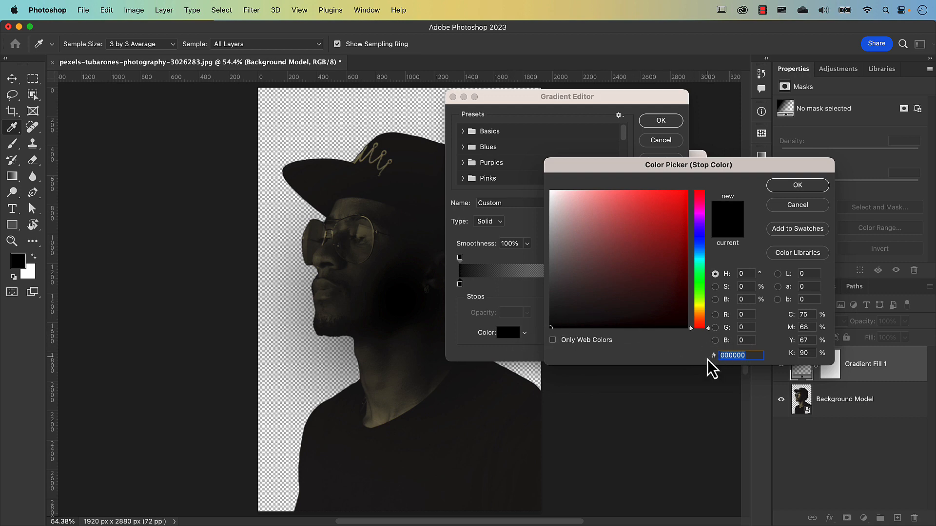
pyautogui.write('f0e3a')
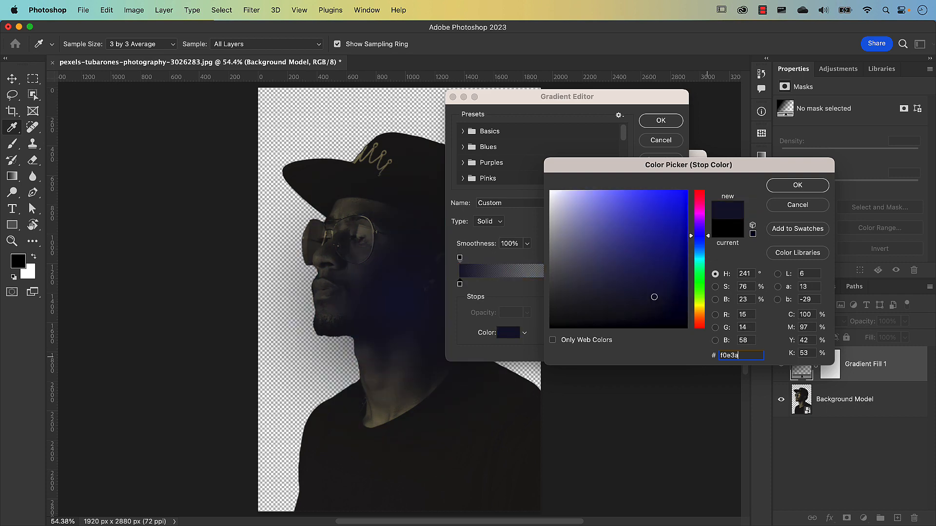
pyautogui.write('6')
pyautogui.click(800, 187)
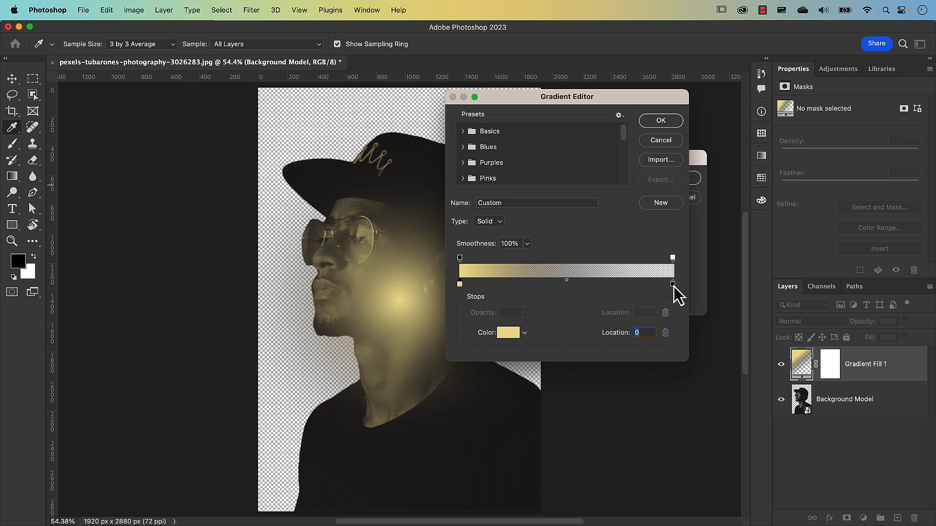
# Set the gradient's ending color stop to #171515.
pyautogui.click(674, 285)
pyautogui.click(508, 333)
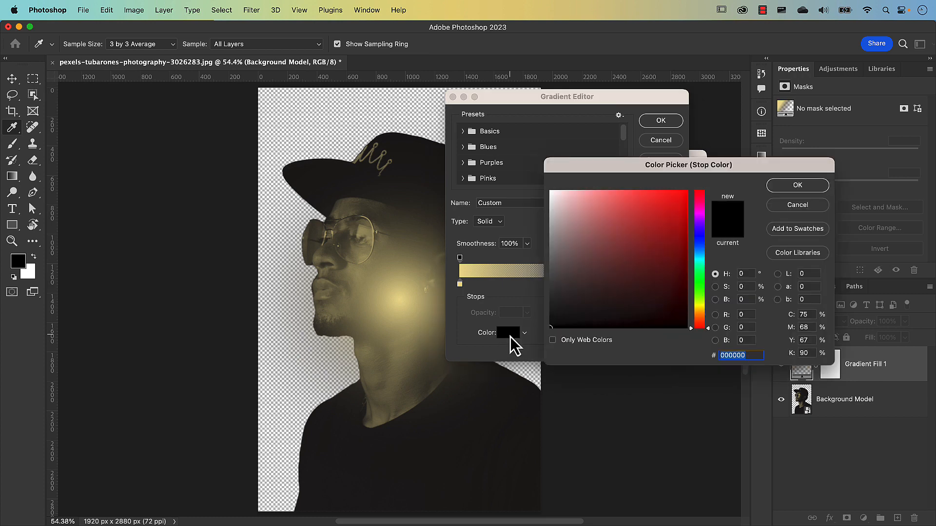
pyautogui.click(751, 355)
pyautogui.moveTo(751, 354); pyautogui.dragTo(717, 352)
pyautogui.write('17')
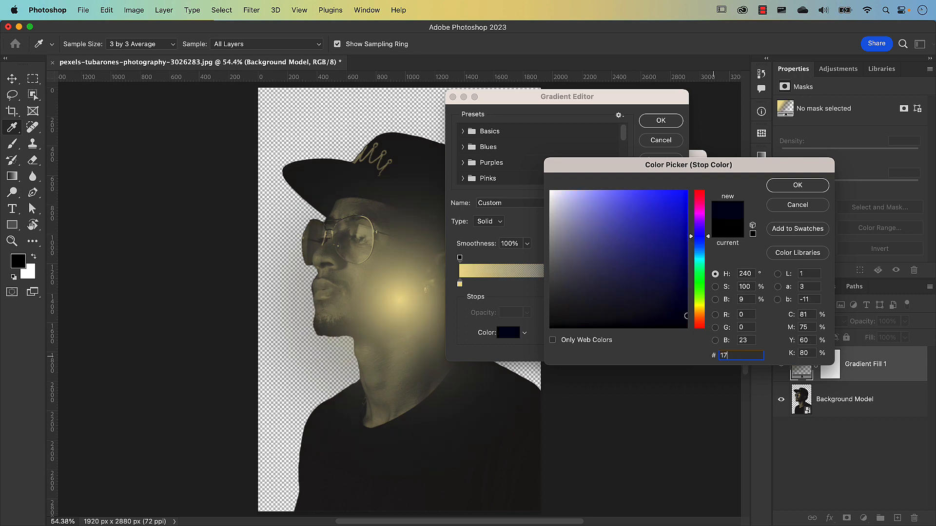
pyautogui.write('1515')
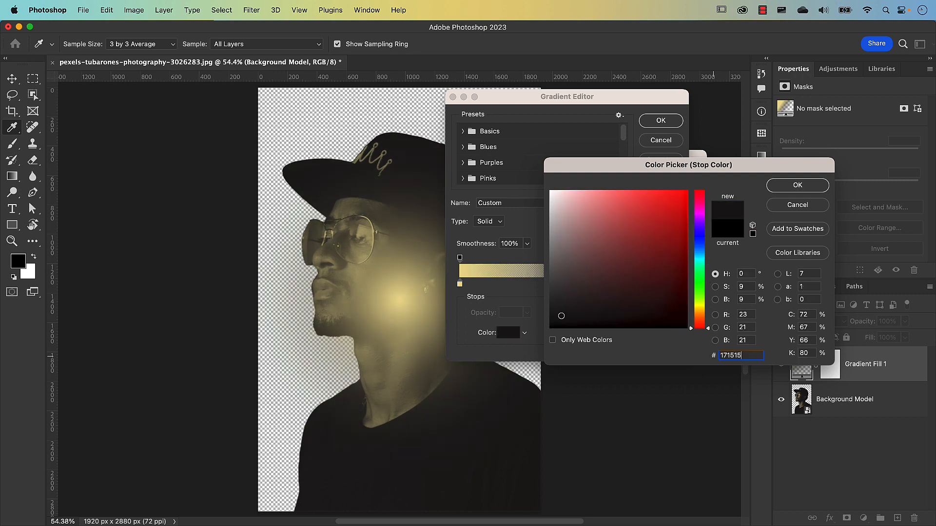
pyautogui.click(795, 189)
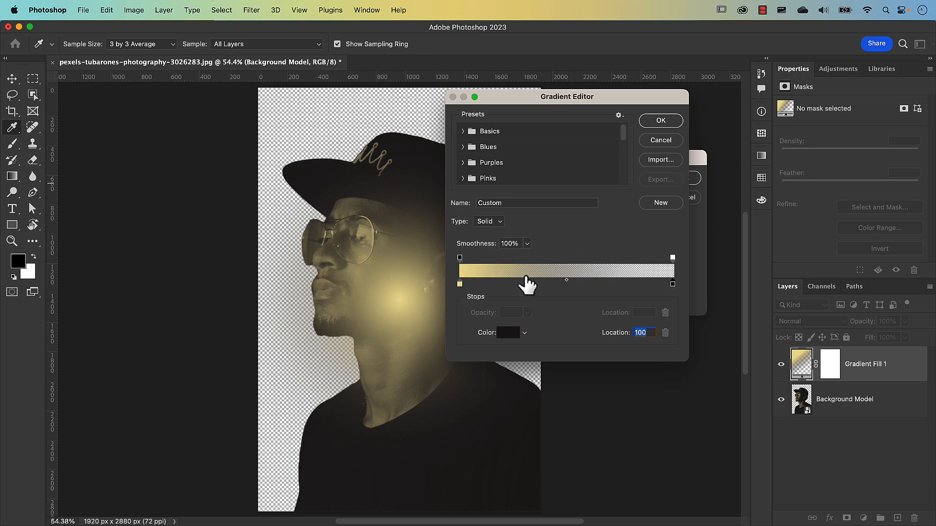
# Set the gradient's end opacity stop to 100%, shift the color midpoint to location 70, and apply the gradient fill.
pyautogui.click(674, 260)
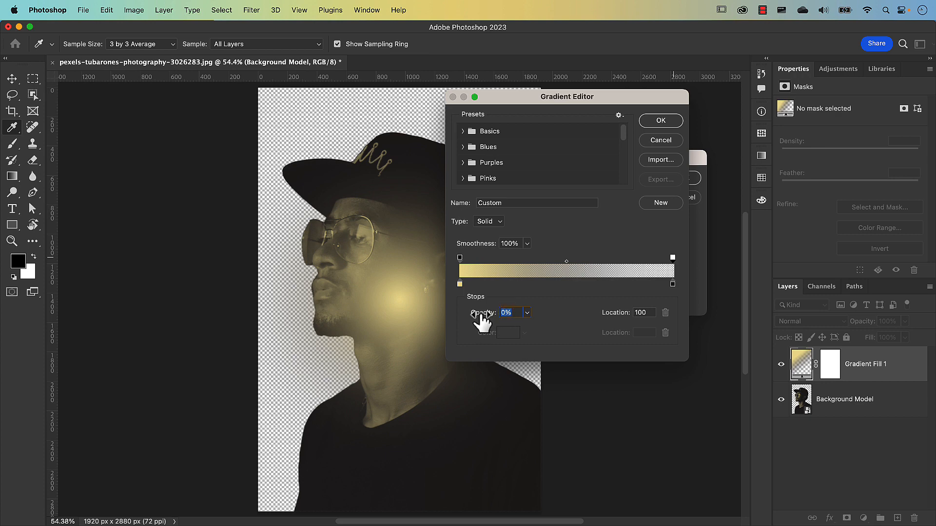
pyautogui.moveTo(481, 320); pyautogui.dragTo(582, 324)
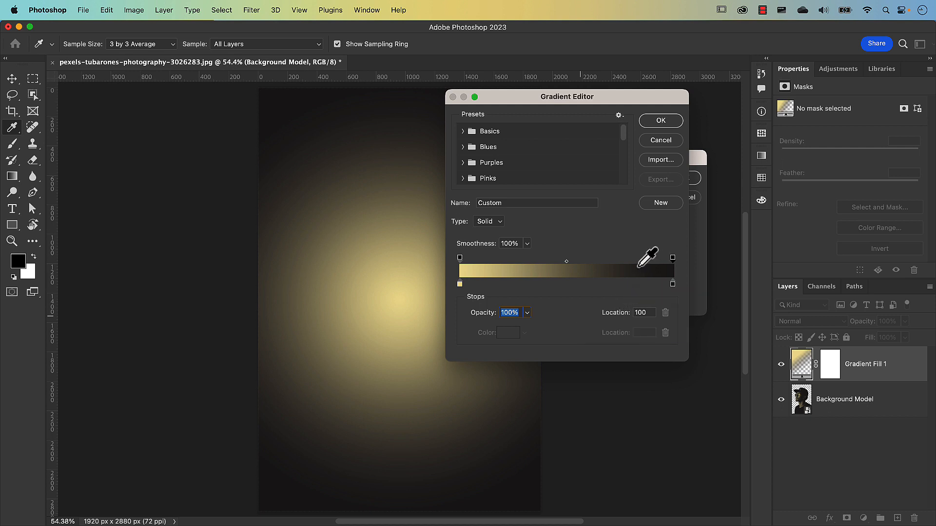
pyautogui.click(673, 285)
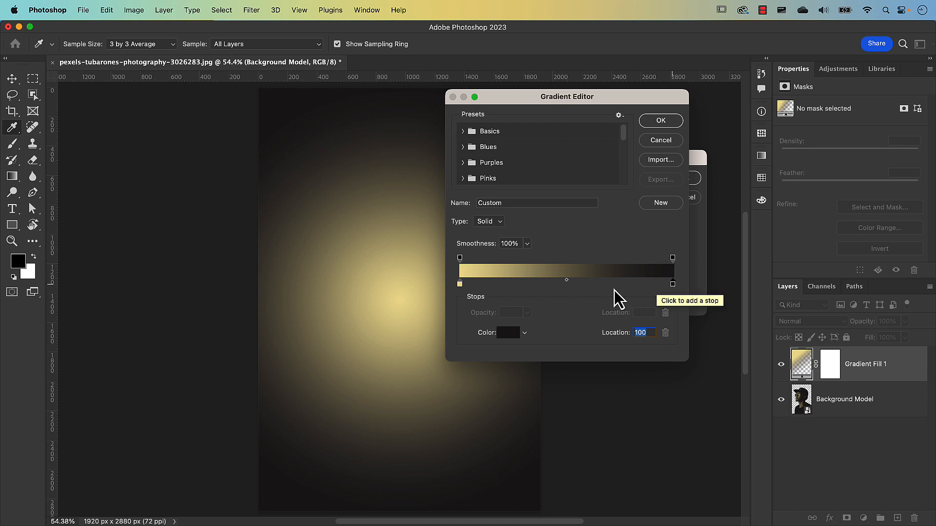
pyautogui.moveTo(567, 282); pyautogui.dragTo(609, 284)
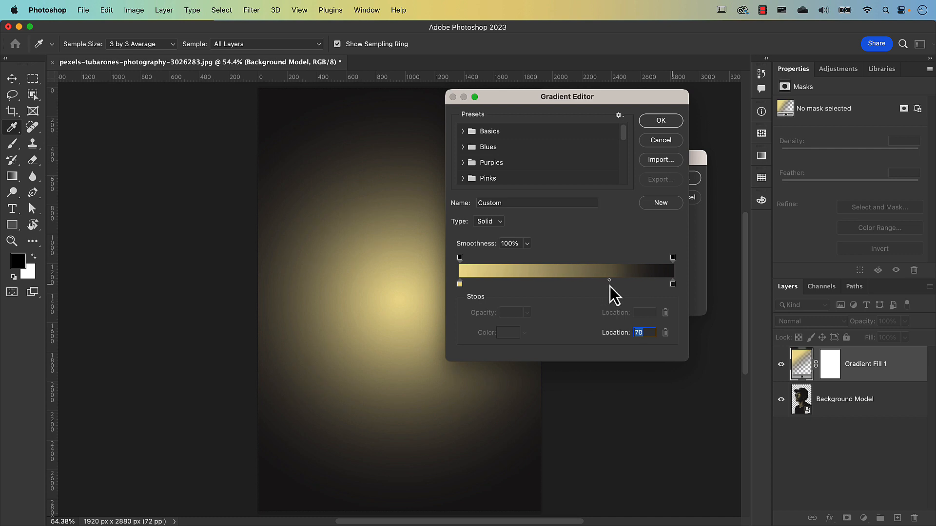
pyautogui.click(659, 122)
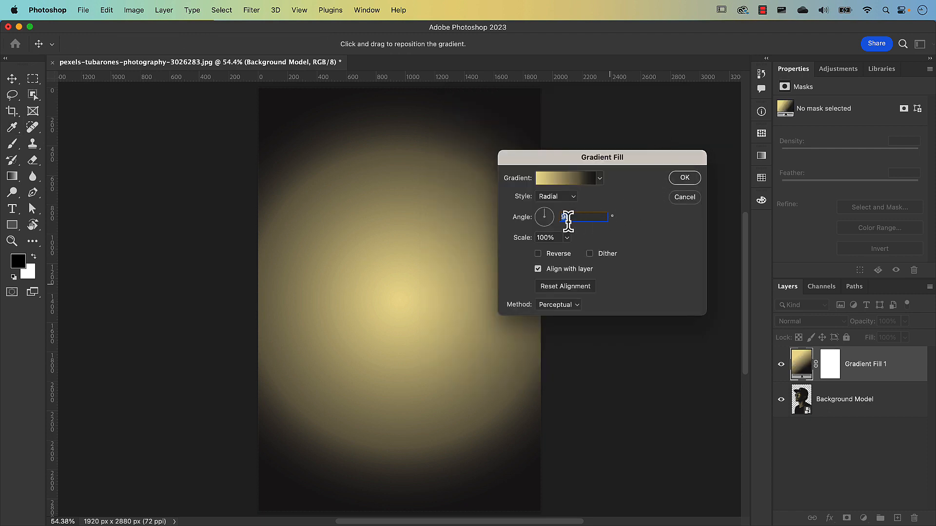
pyautogui.click(684, 180)
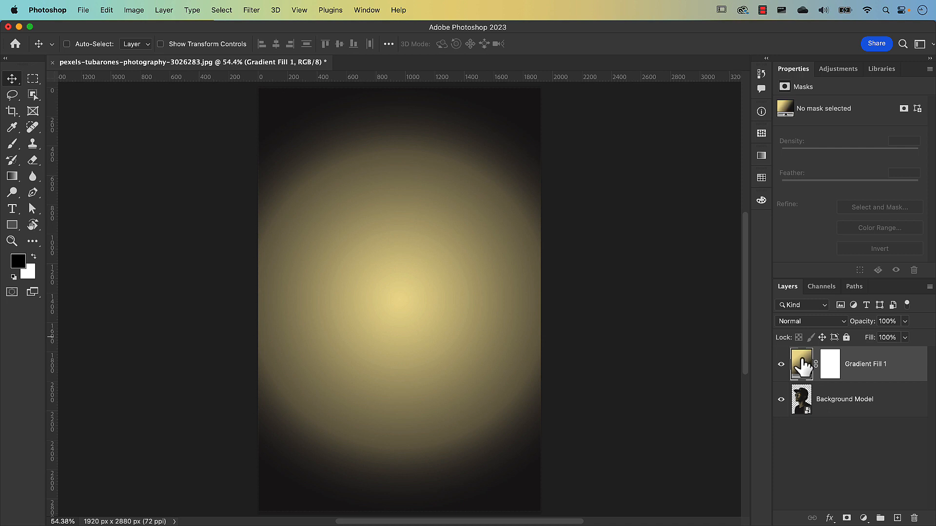
# Move the Gradient Fill 1 layer beneath the Background Model layer.
pyautogui.moveTo(802, 366); pyautogui.dragTo(805, 410)
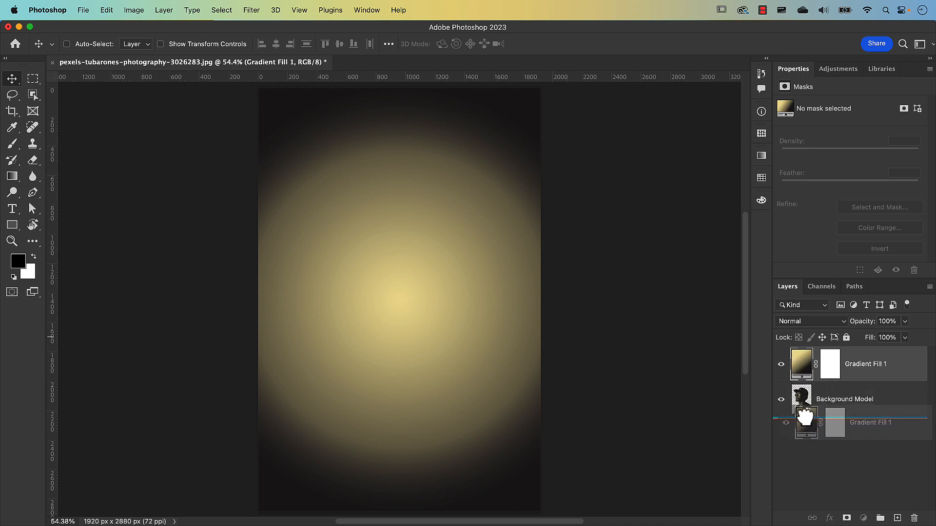
# Place the Gradient Fill 1 layer beneath Background Model and set its gradient scale to 135%.
pyautogui.moveTo(805, 416); pyautogui.dragTo(805, 421)
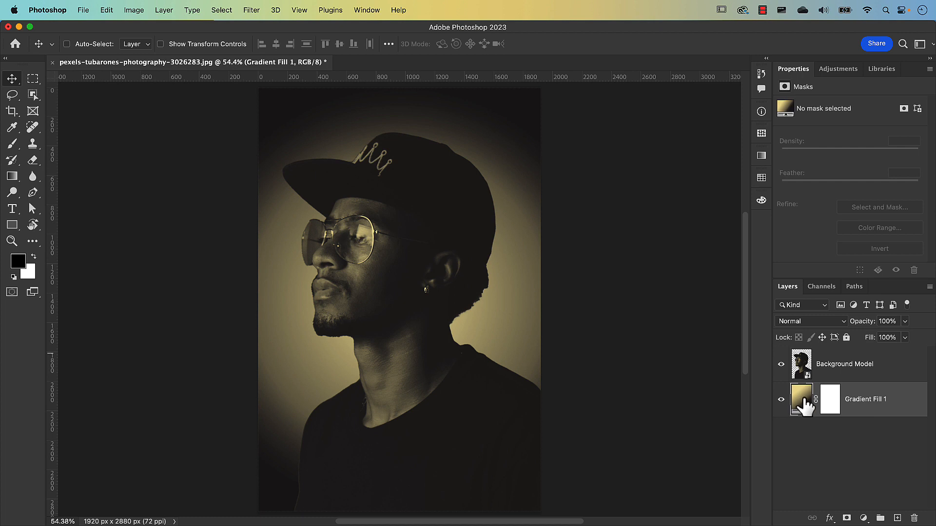
pyautogui.doubleClick(802, 406)
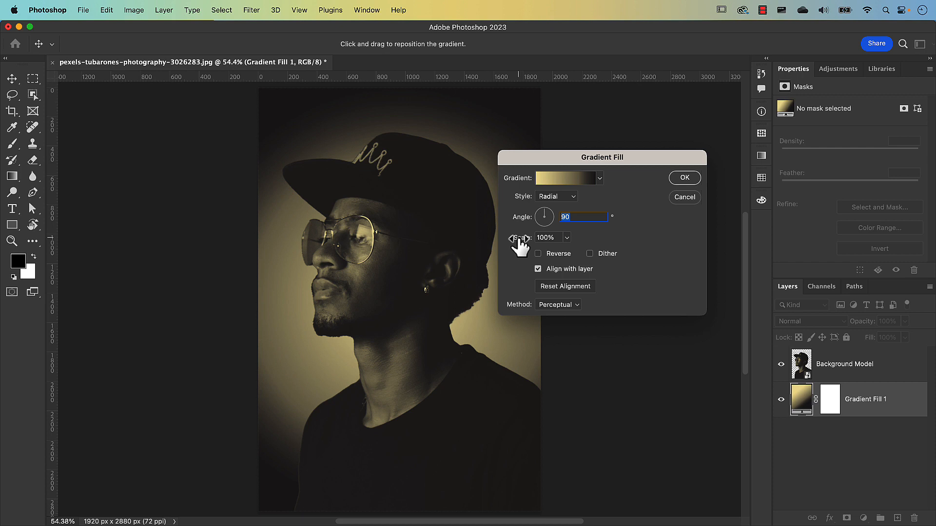
pyautogui.moveTo(520, 247); pyautogui.dragTo(526, 247)
pyautogui.click(514, 214)
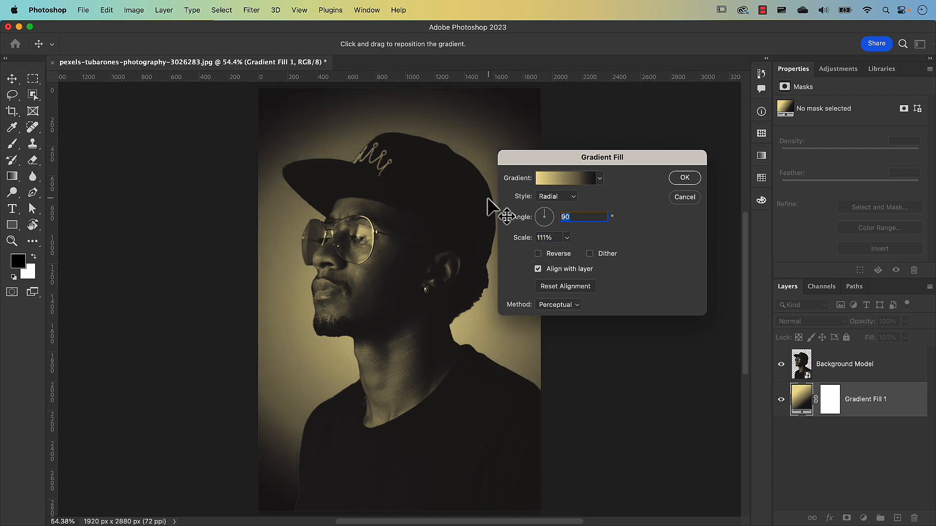
pyautogui.moveTo(520, 246); pyautogui.dragTo(531, 248)
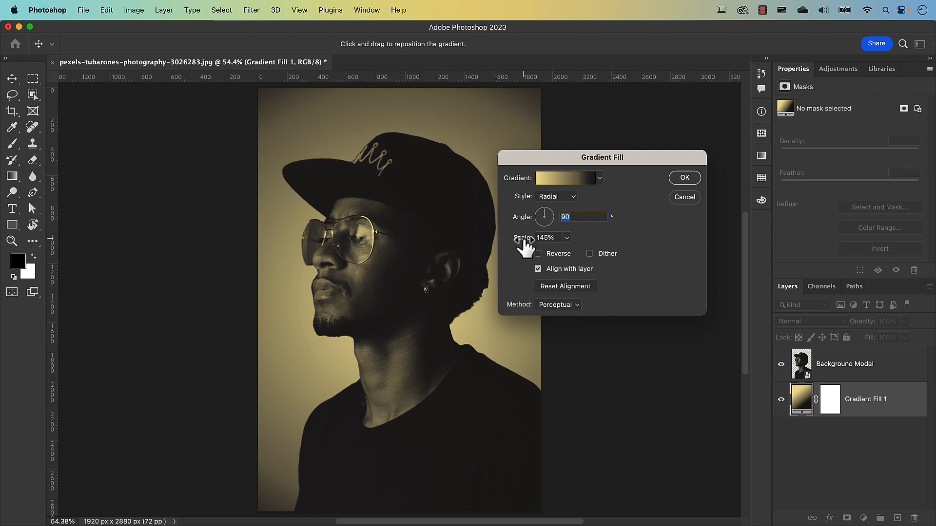
pyautogui.moveTo(524, 239); pyautogui.dragTo(519, 238)
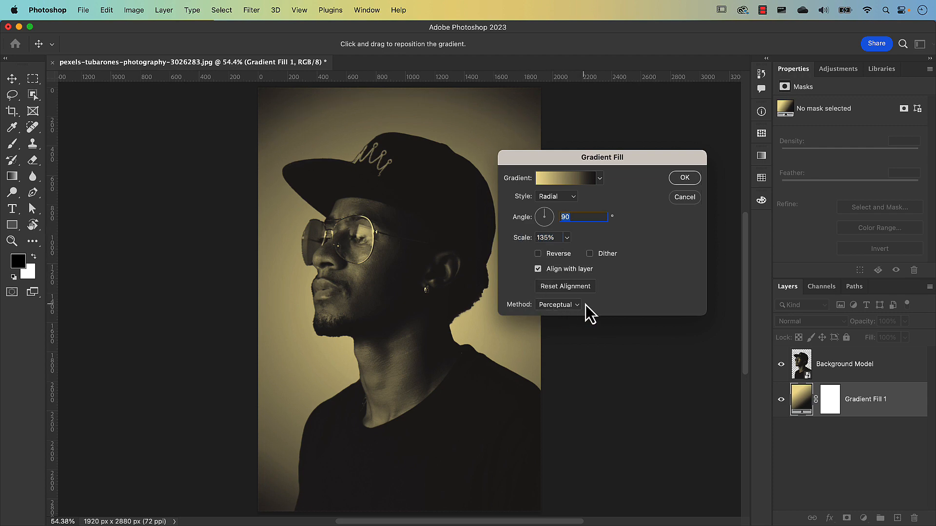
pyautogui.click(685, 179)
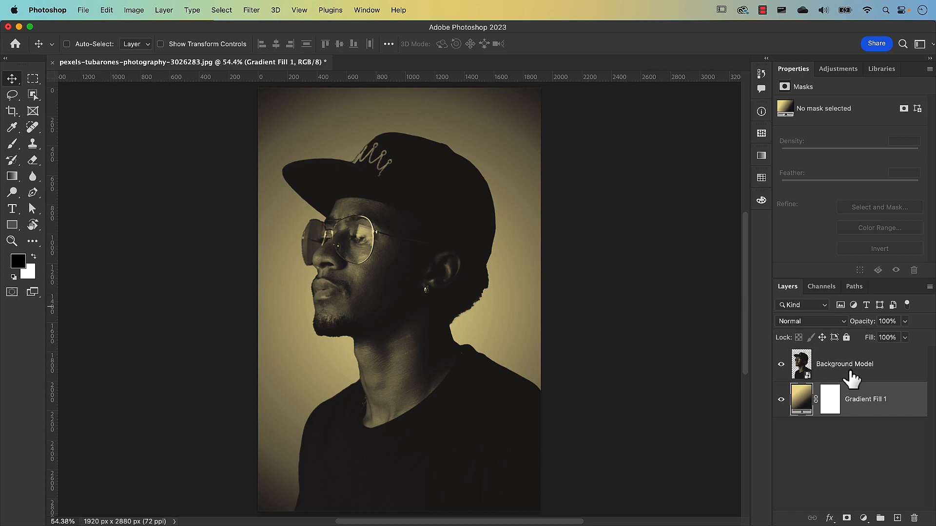
# Add a new layer above Background Model and fill it with 50% Gray in Normal mode at 100% opacity.
pyautogui.click(850, 379)
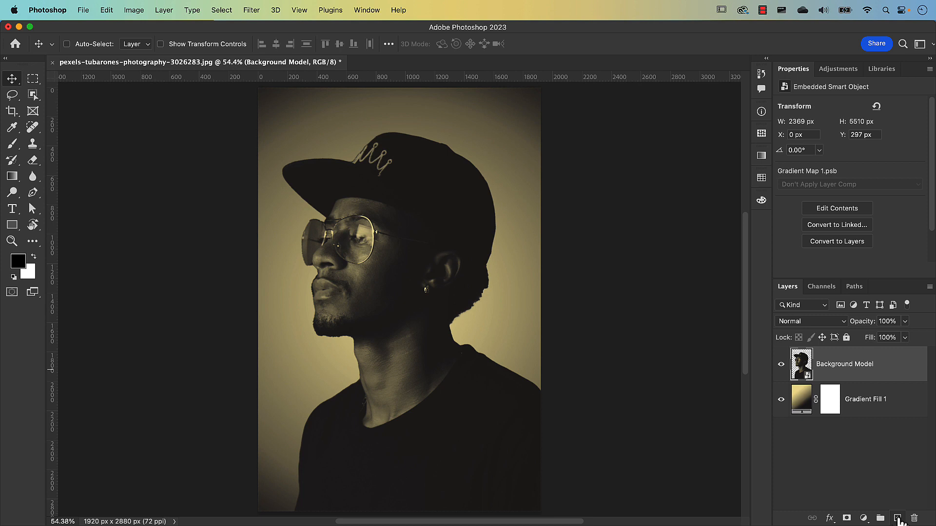
pyautogui.click(898, 519)
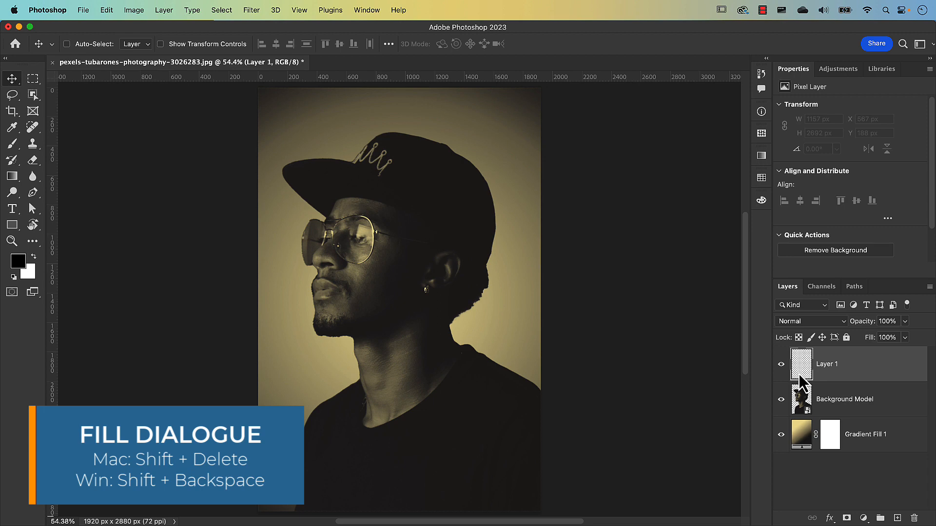
pyautogui.hotkey('shift', 'BackSpace')
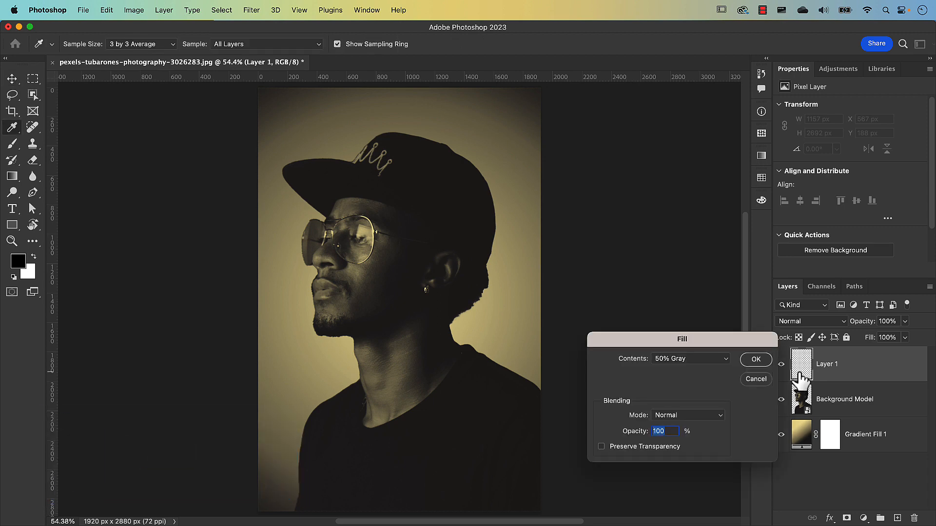
pyautogui.moveTo(688, 344); pyautogui.dragTo(623, 209)
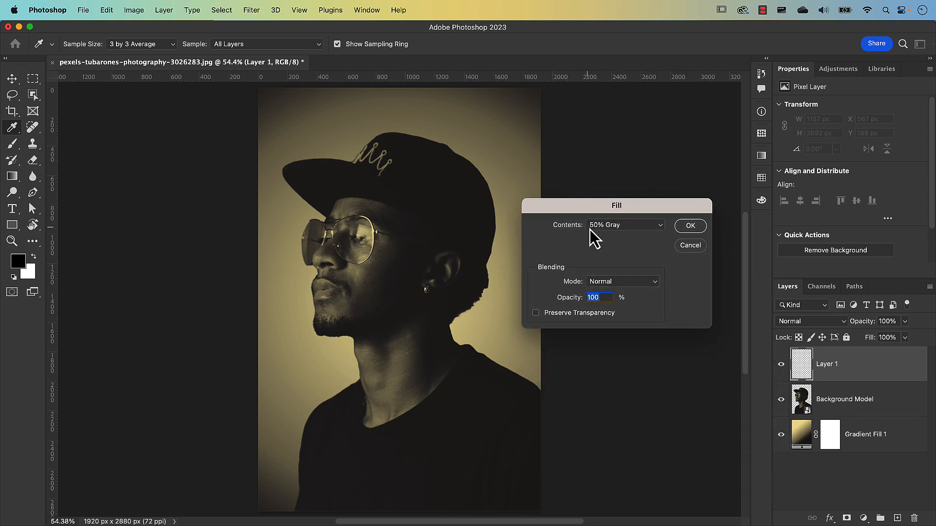
pyautogui.click(605, 232)
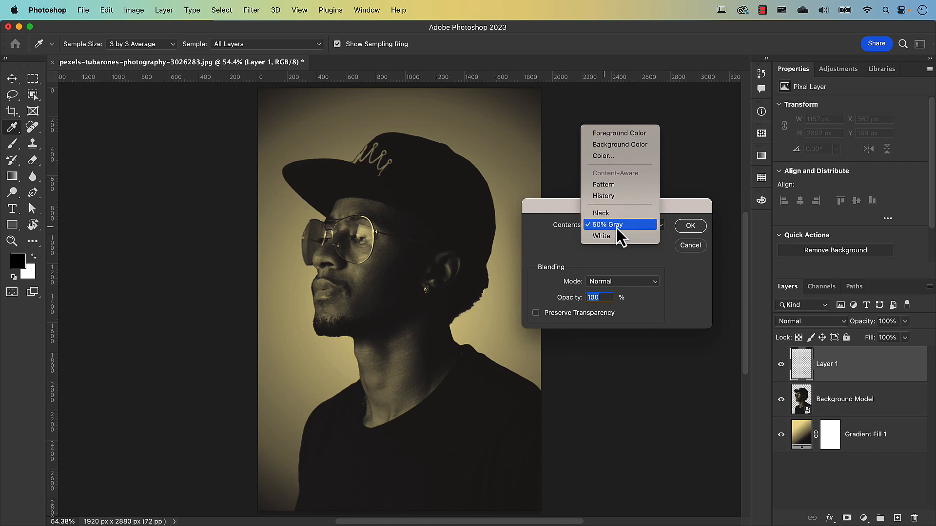
pyautogui.click(615, 225)
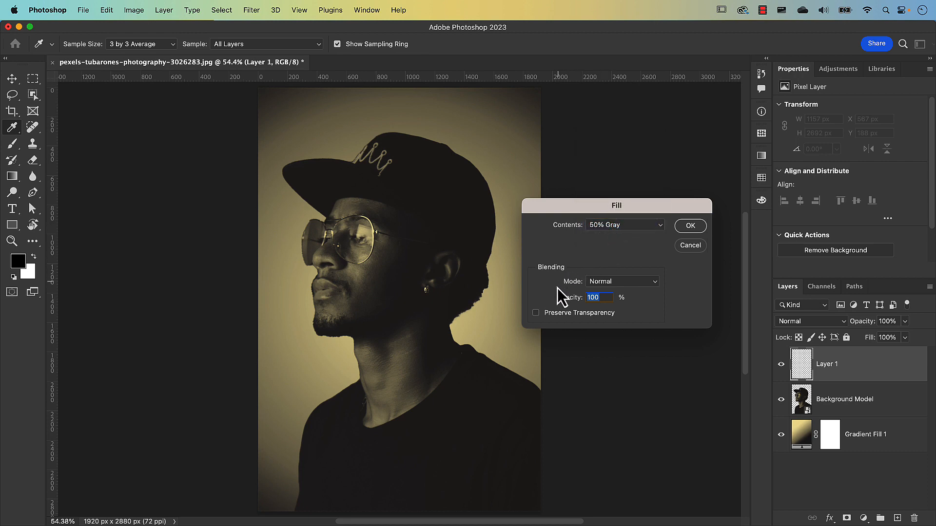
pyautogui.click(690, 226)
pyautogui.press('v')
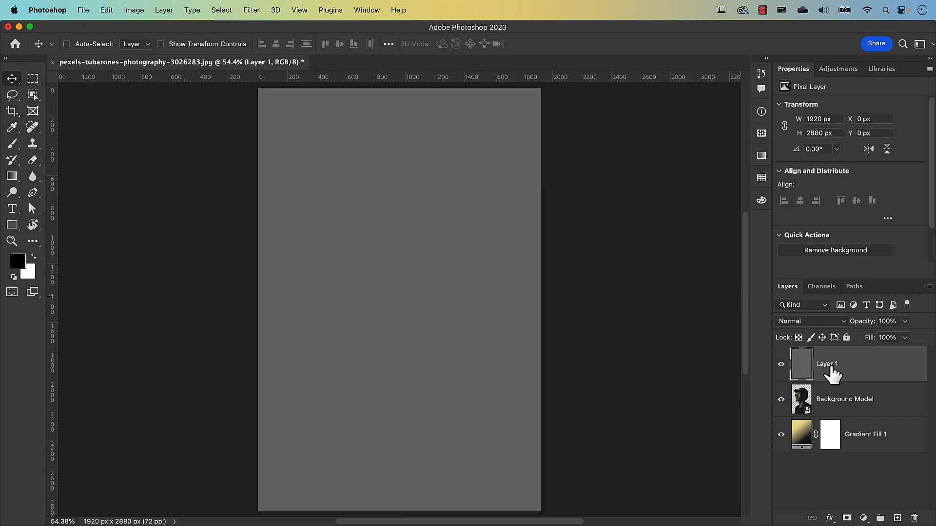
# Rename the gray layer as Texture and convert it to a smart object.
pyautogui.doubleClick(828, 366)
pyautogui.write('Texture')
pyautogui.press('Return')
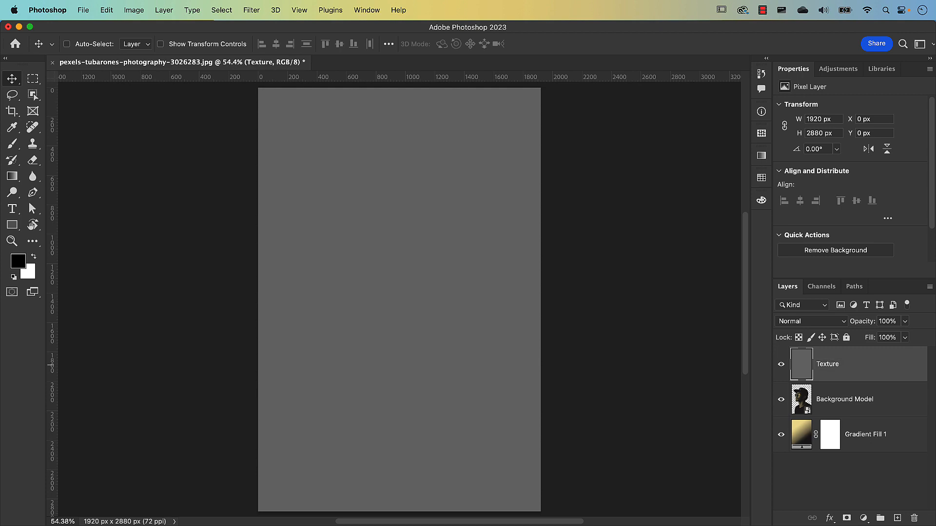
pyautogui.rightClick(874, 378)
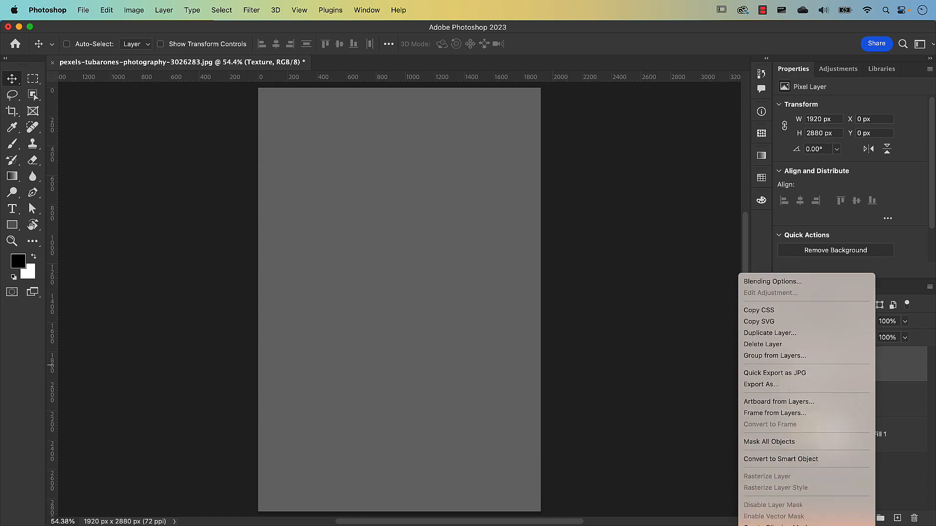
pyautogui.click(808, 436)
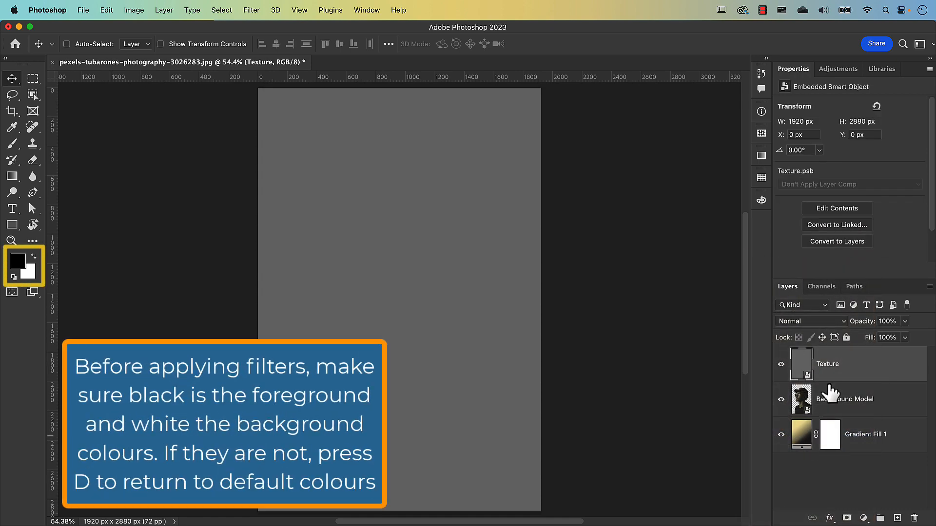
# Open the Filter Gallery for the Texture layer and remove the Torn Edges effect, keeping only Halftone Pattern from the Sketch filters.
pyautogui.click(252, 10)
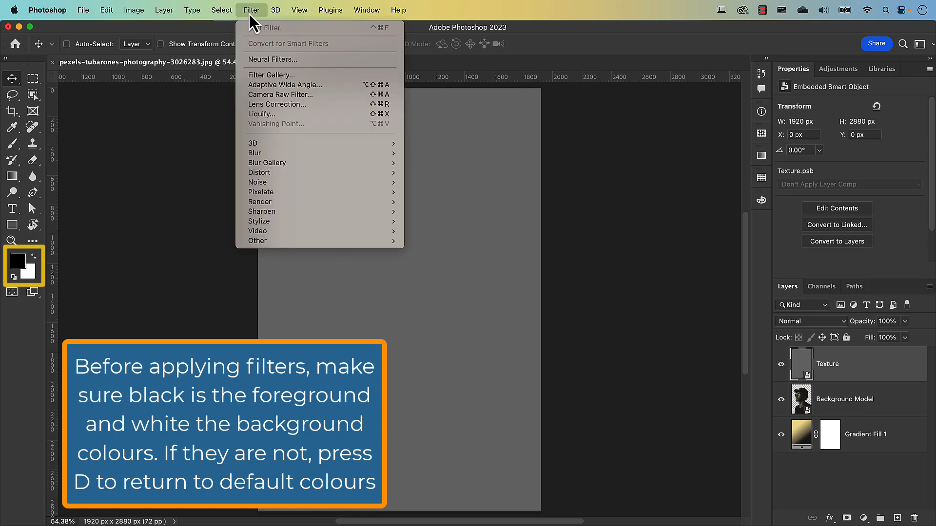
pyautogui.click(271, 76)
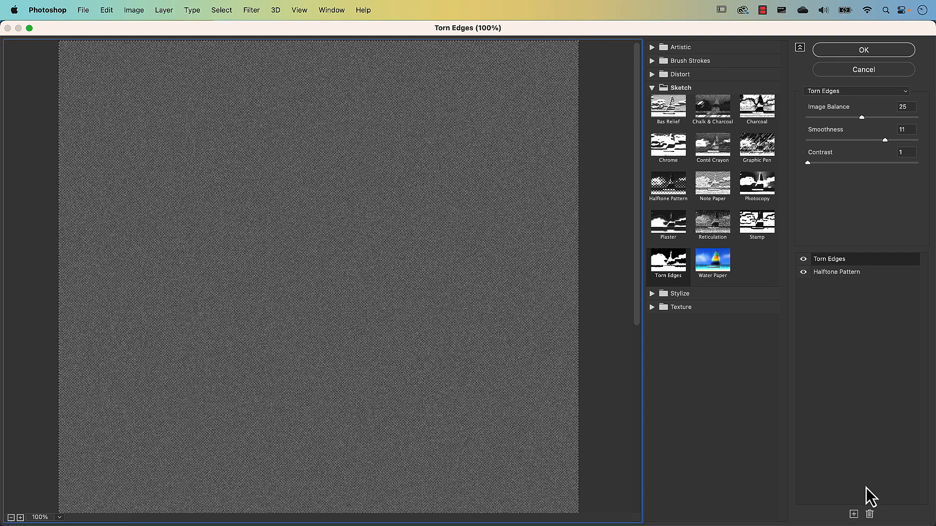
pyautogui.click(869, 515)
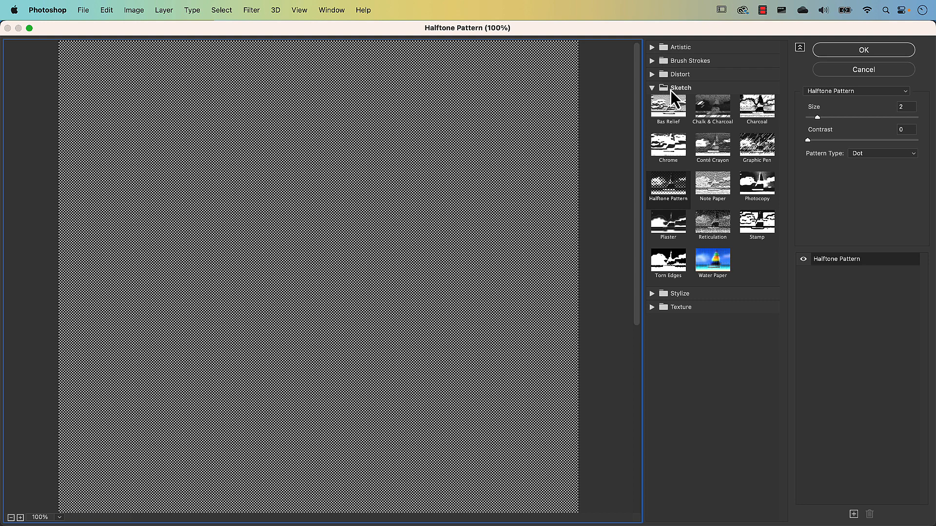
pyautogui.click(654, 89)
pyautogui.click(653, 90)
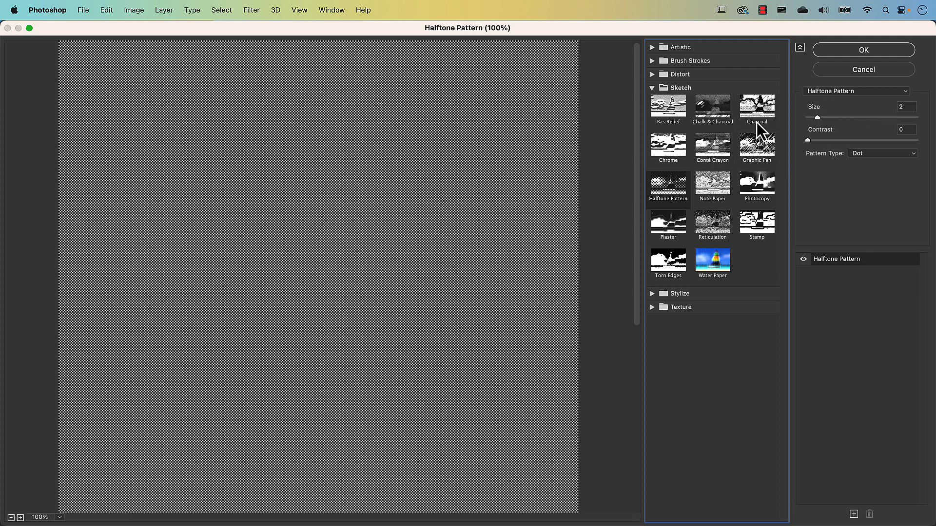
# Set the Halftone Pattern to size 2 and contrast 0 with the Dot pattern type.
pyautogui.click(819, 120)
pyautogui.moveTo(819, 120); pyautogui.dragTo(867, 122)
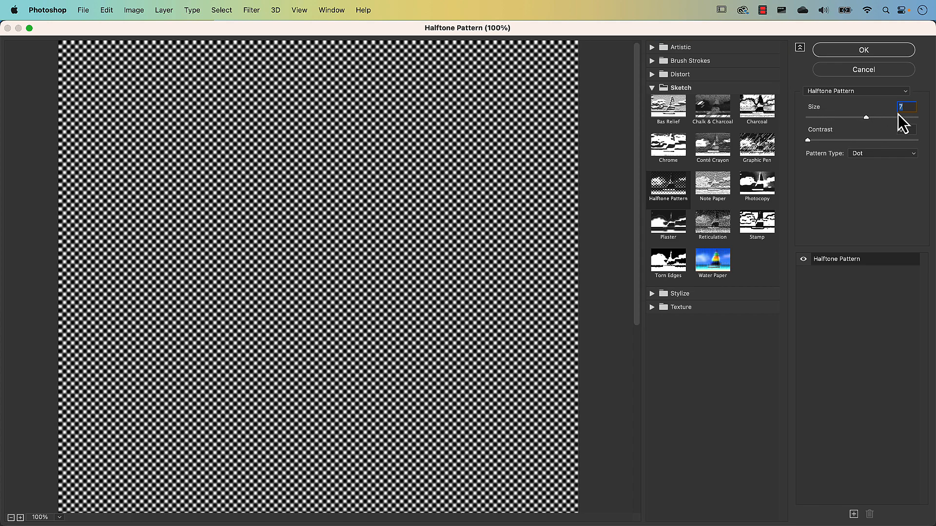
pyautogui.write('2')
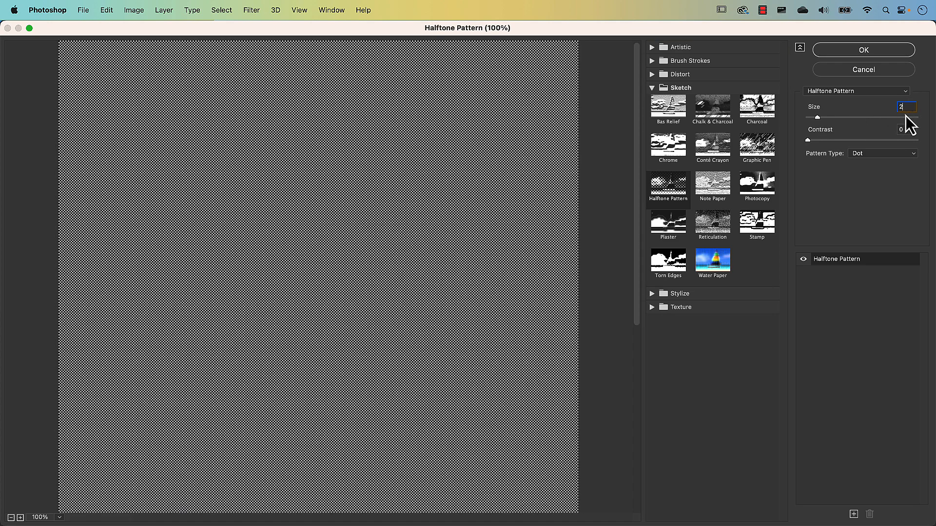
pyautogui.moveTo(809, 141)
pyautogui.mouseDown()
pyautogui.moveTo(876, 145)
pyautogui.moveTo(809, 147)
pyautogui.mouseUp()
# Add a Torn Edges effect above Halftone Pattern with contrast 1 and apply the Filter Gallery.
pyautogui.click(853, 515)
pyautogui.click(669, 262)
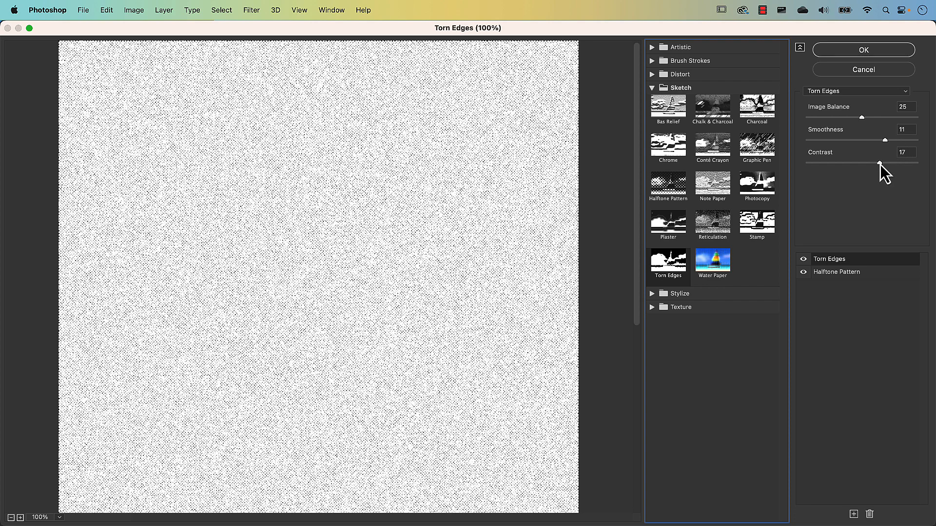
pyautogui.moveTo(880, 164); pyautogui.dragTo(801, 172)
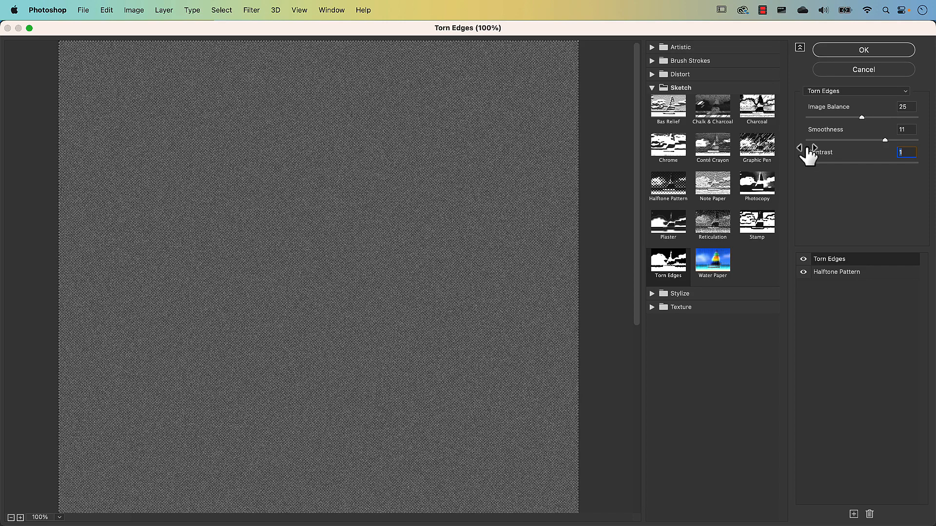
pyautogui.click(851, 52)
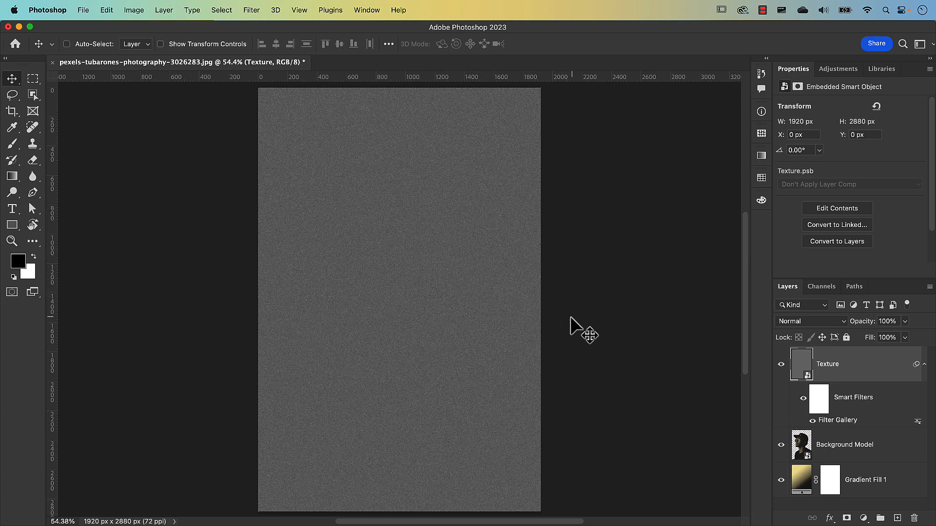
# Set the Texture layer's blend mode to Vivid Light and clip it to the Background Model layer.
pyautogui.click(808, 323)
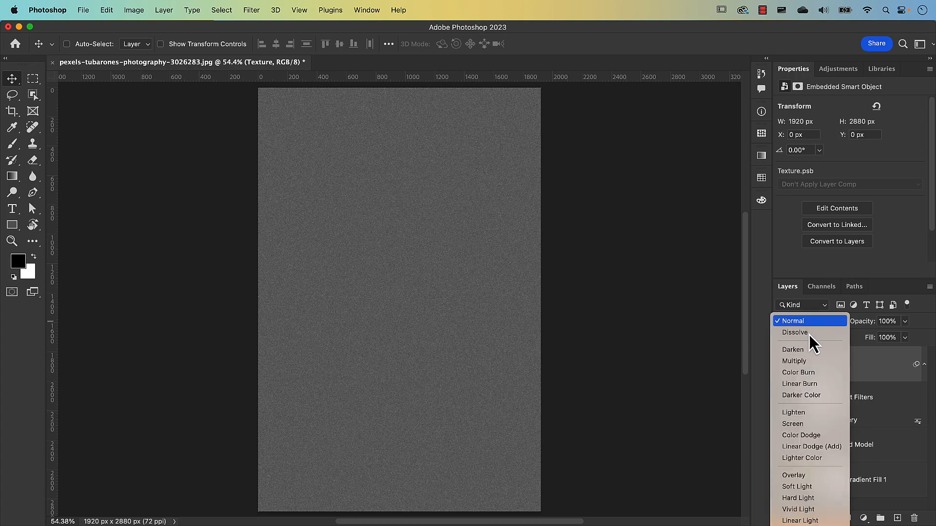
pyautogui.click(809, 509)
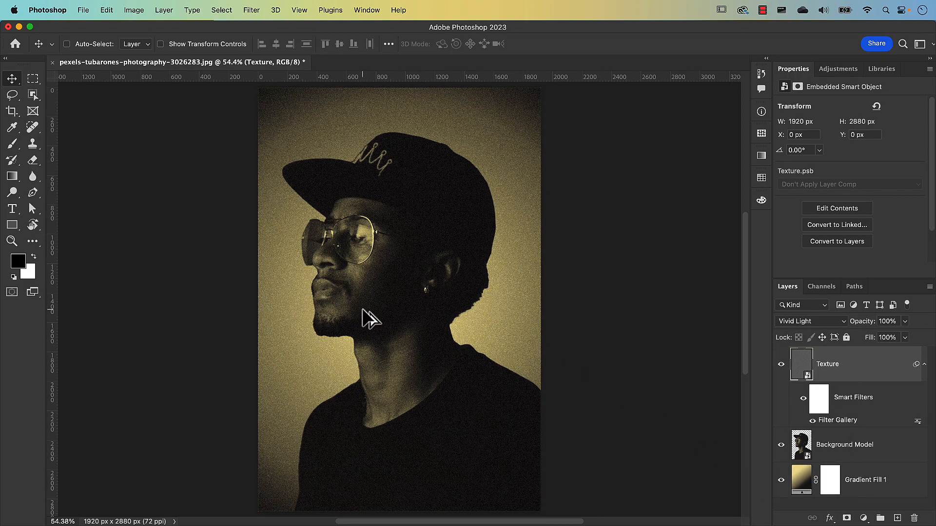
pyautogui.scroll(3, 368, 319)
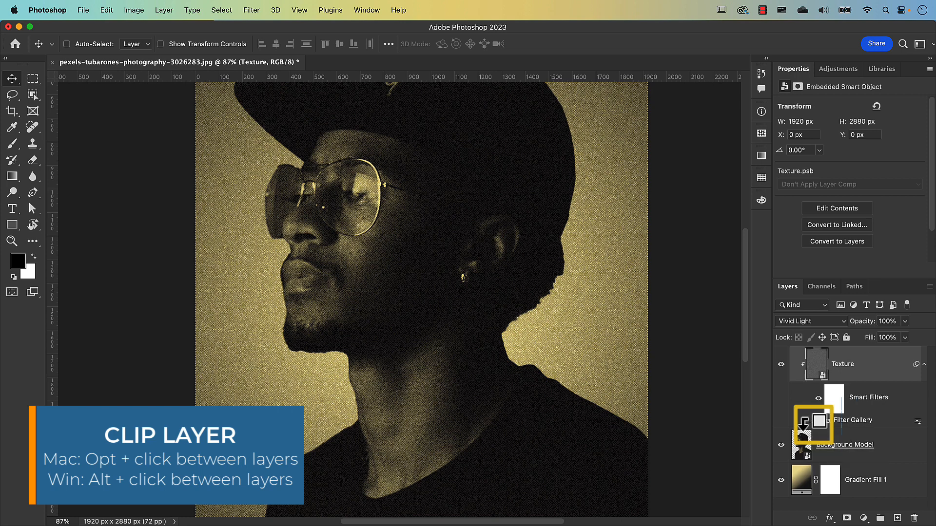
pyautogui.keyDown('alt'); pyautogui.click(803, 424); pyautogui.keyUp('alt')
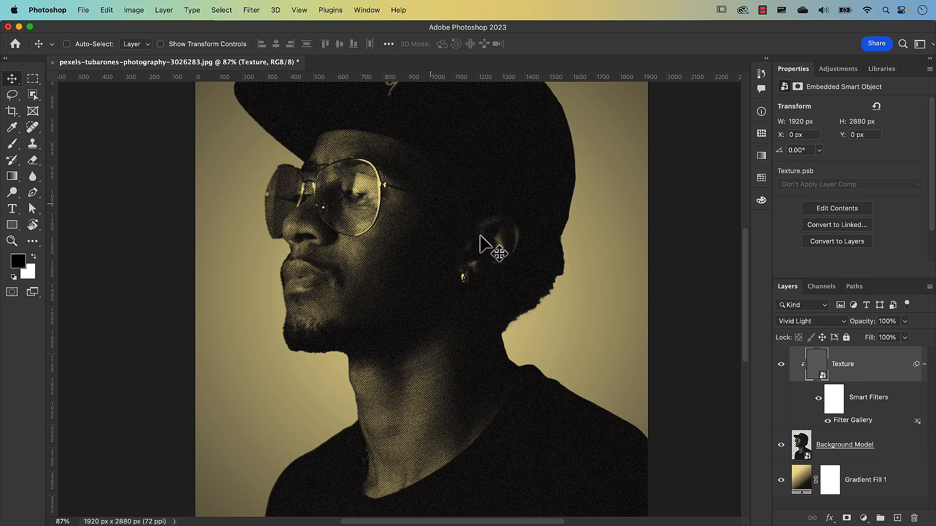
# Compare the portrait with and without the Texture layer by toggling its visibility, ending with it shown and the whole poster in view.
pyautogui.click(781, 365)
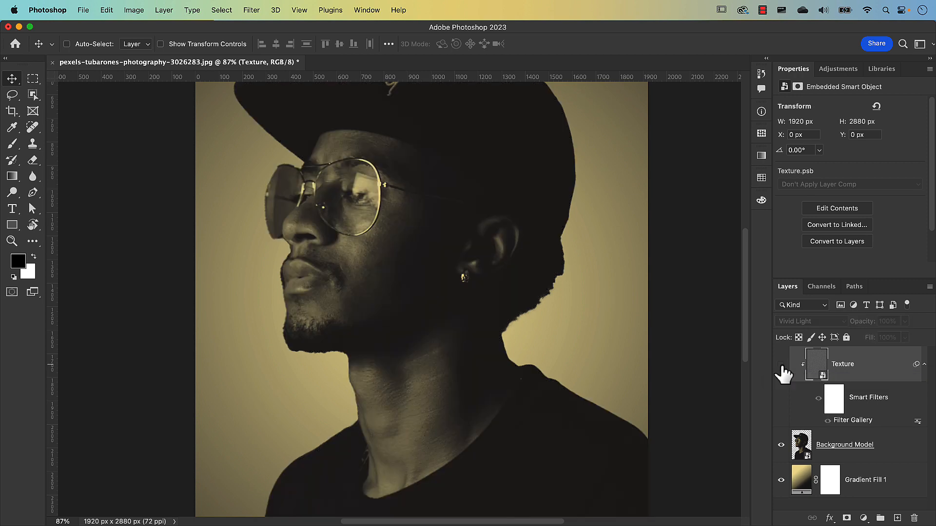
pyautogui.click(782, 365)
pyautogui.click(781, 365)
pyautogui.click(781, 366)
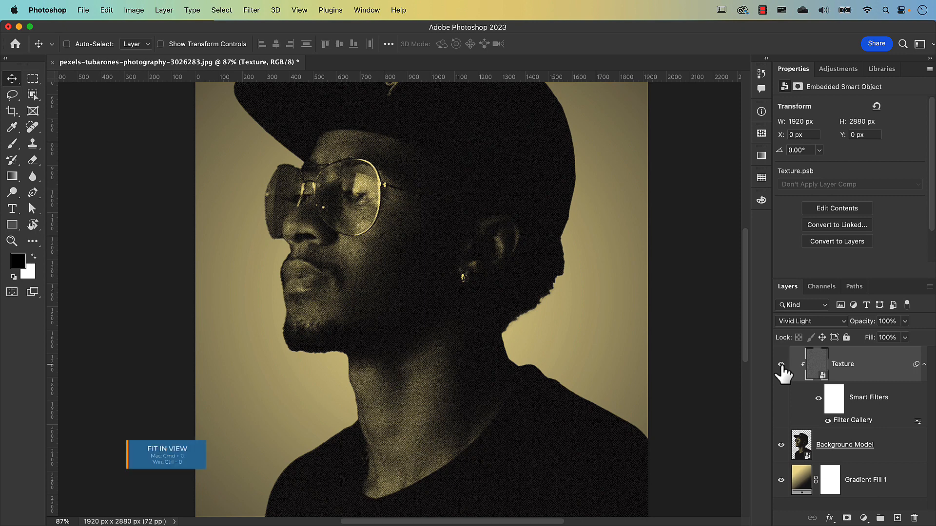
pyautogui.press('super+0')
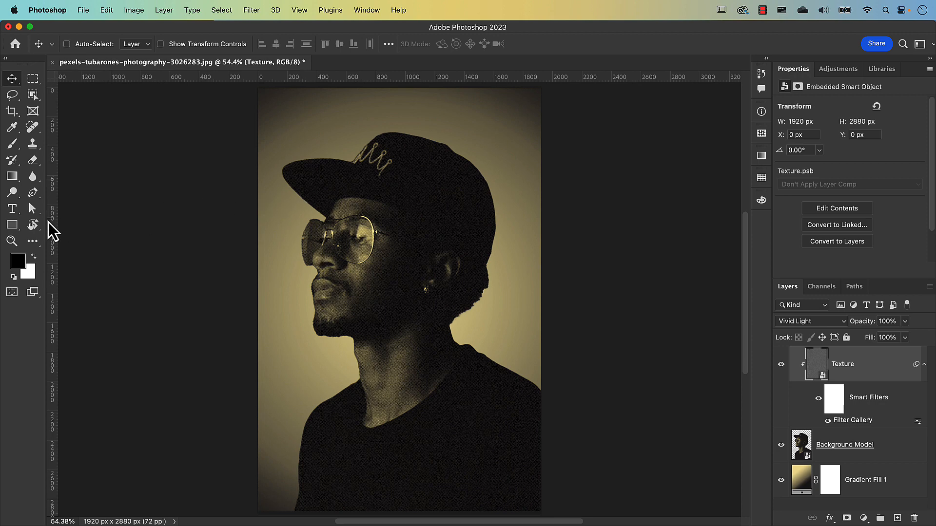
# Set up the Rectangle tool to draw shapes with no fill and a 15 px pale yellow #f0e3a6 stroke.
pyautogui.click(13, 227)
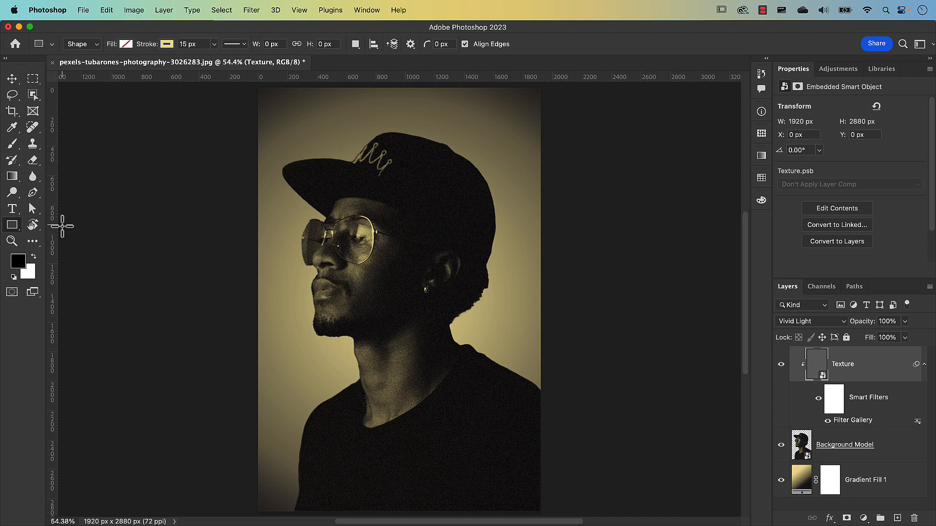
pyautogui.click(126, 44)
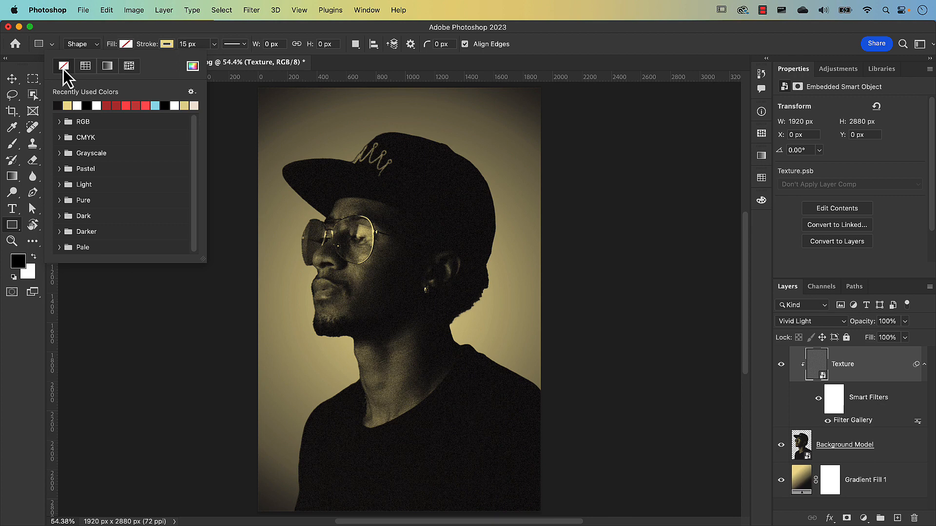
pyautogui.click(186, 41)
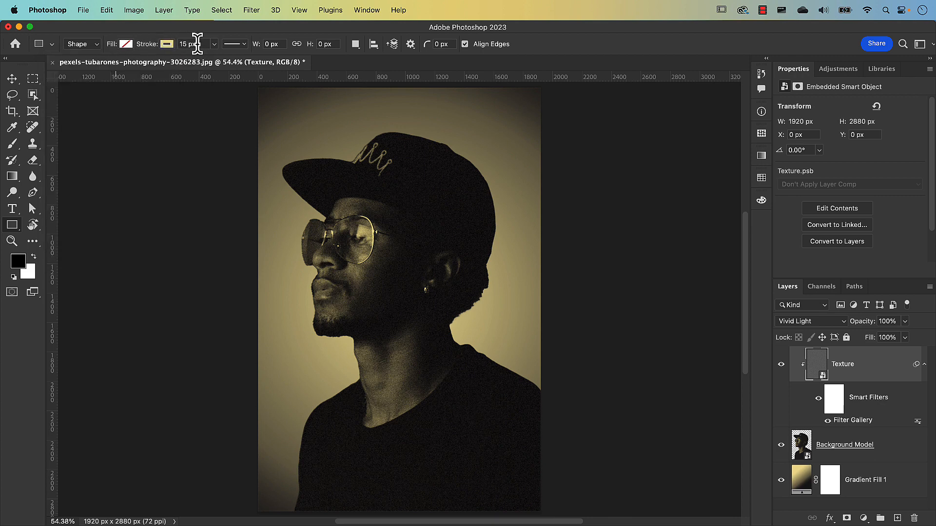
pyautogui.moveTo(196, 43); pyautogui.dragTo(181, 43)
pyautogui.click(167, 44)
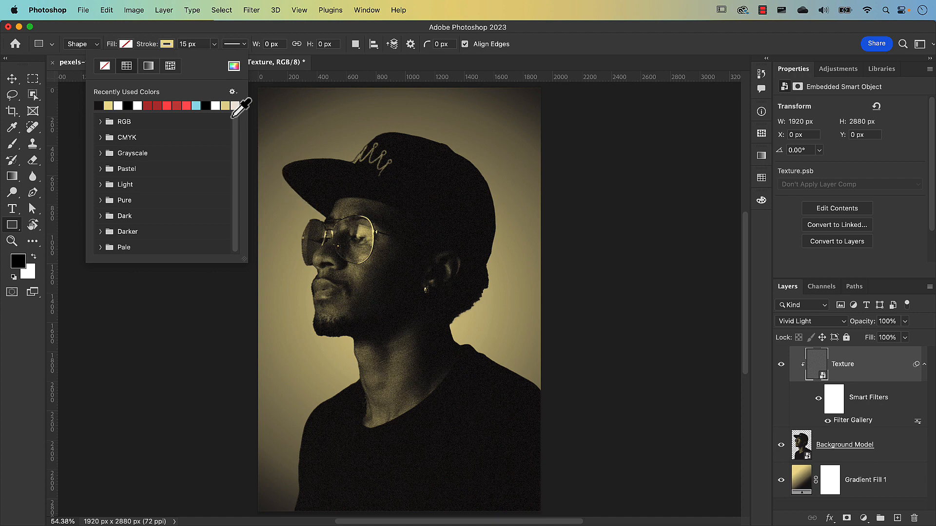
pyautogui.click(234, 68)
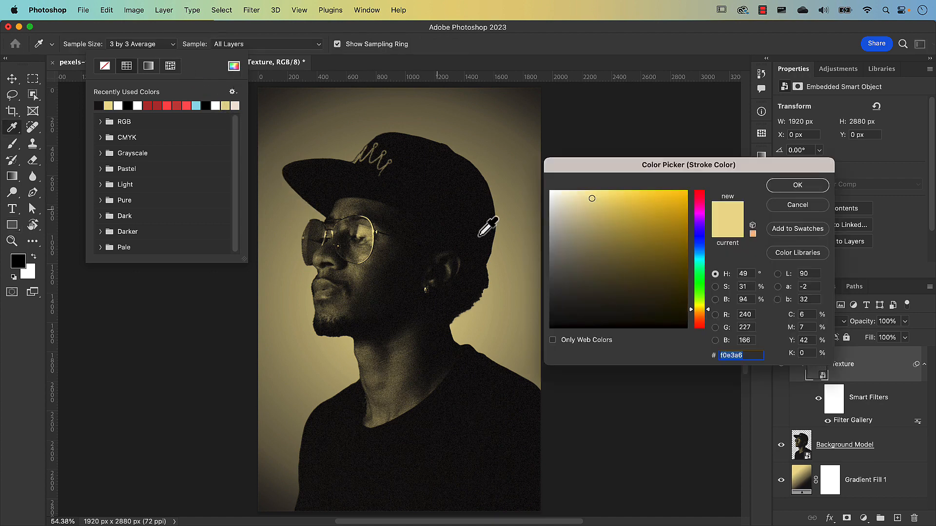
pyautogui.click(746, 357)
pyautogui.click(794, 188)
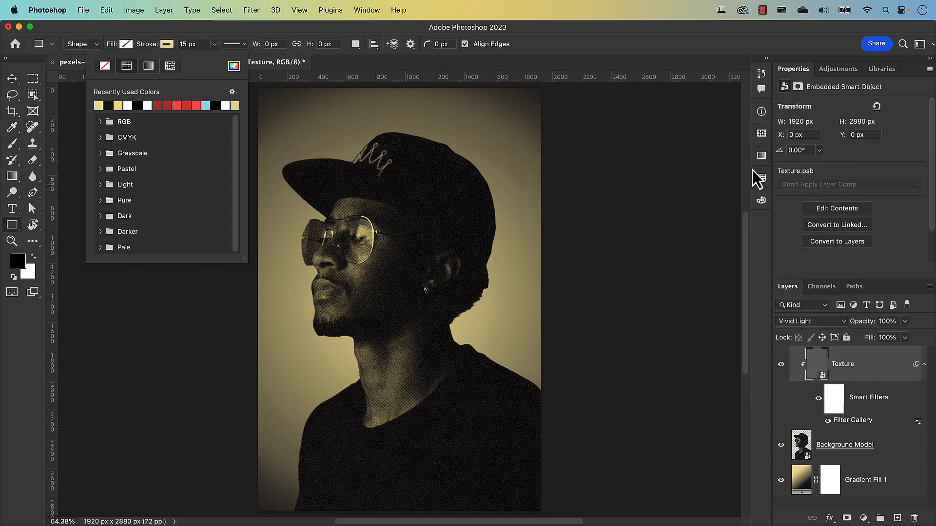
pyautogui.click(434, 73)
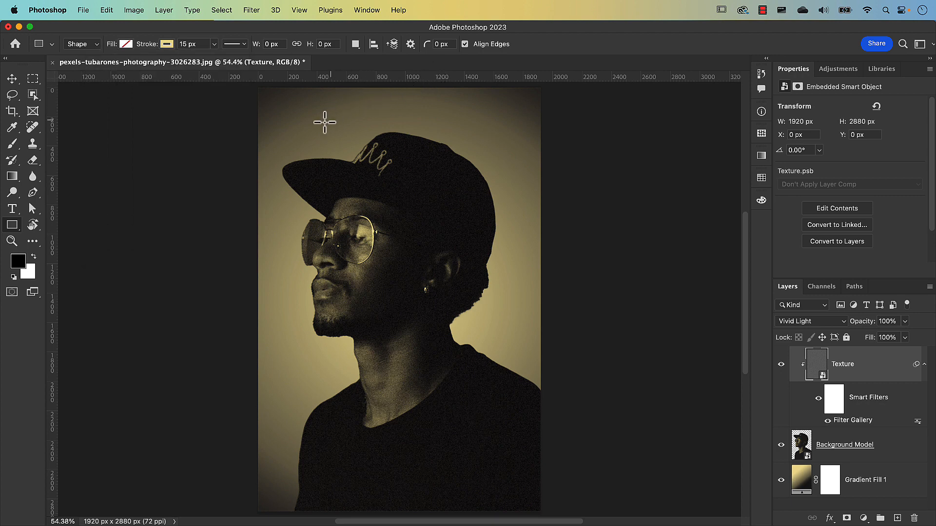
# Draw a rectangle about 600 by 454 px over the cap's brim and place a duplicate just beneath it.
pyautogui.moveTo(276, 132); pyautogui.dragTo(363, 199)
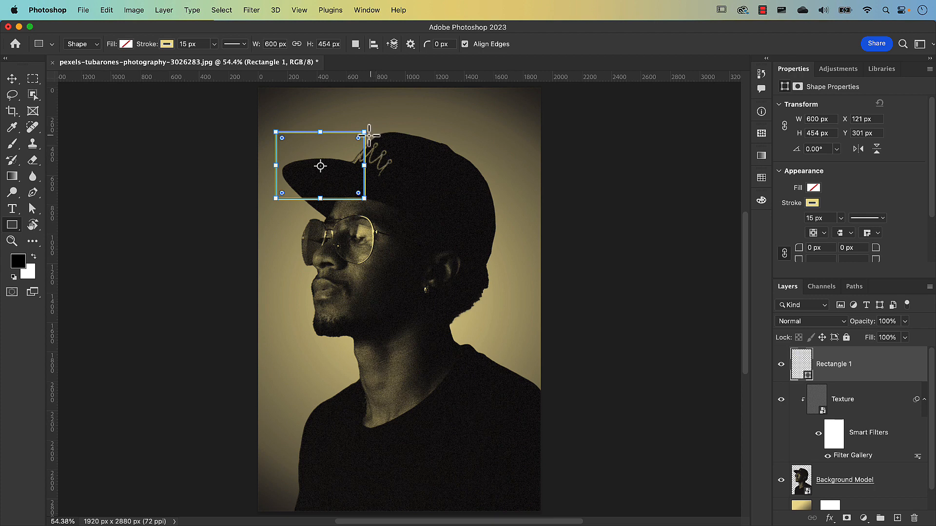
pyautogui.press('v')
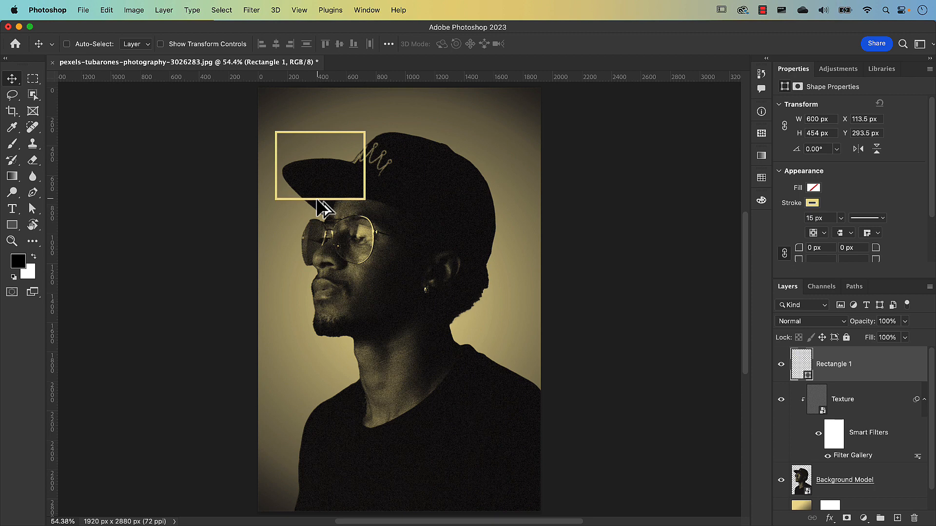
pyautogui.moveTo(317, 200); pyautogui.dragTo(325, 270)
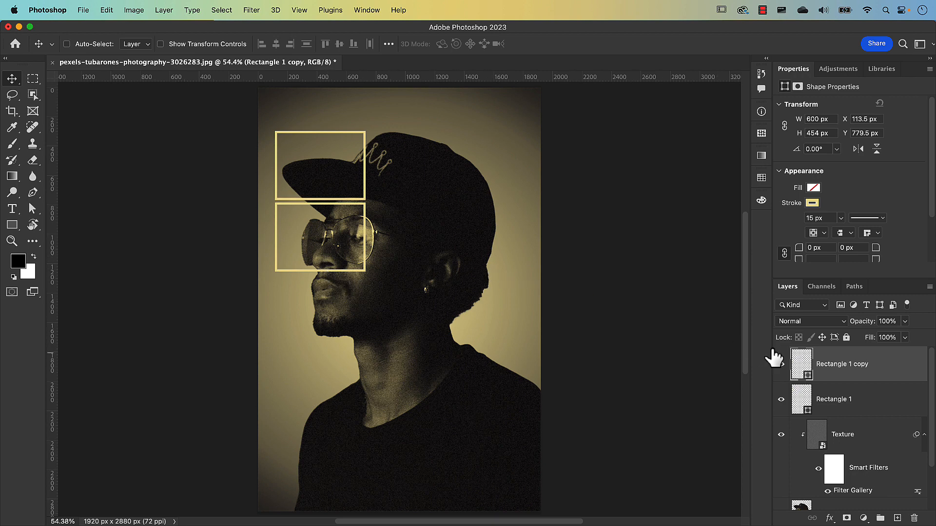
# Rename the duplicated rectangle layer as Rectangle 2.
pyautogui.doubleClick(850, 366)
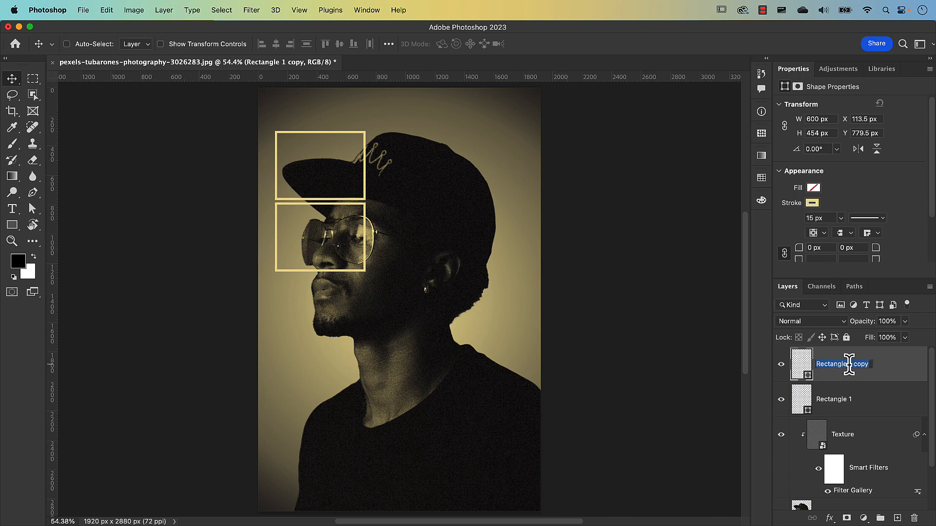
pyautogui.moveTo(850, 366); pyautogui.dragTo(870, 365)
pyautogui.press('BackSpace')
pyautogui.press('BackSpace')
pyautogui.press('BackSpace')
pyautogui.write('2')
pyautogui.press('Return')
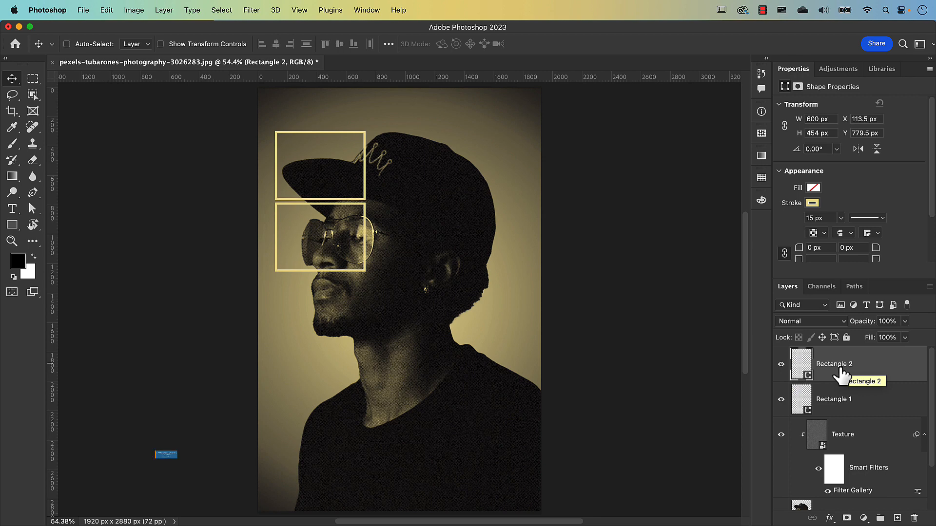
# Stretch Rectangle 2 to about 983 px high and snap its top edge onto Rectangle 1's bottom edge.
pyautogui.press('super')
pyautogui.press('super+t')
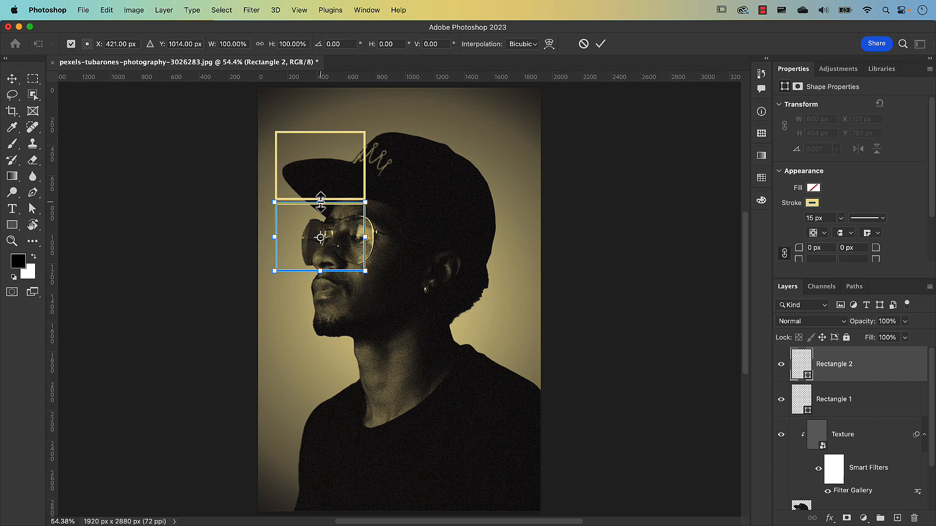
pyautogui.moveTo(321, 203); pyautogui.dragTo(320, 200)
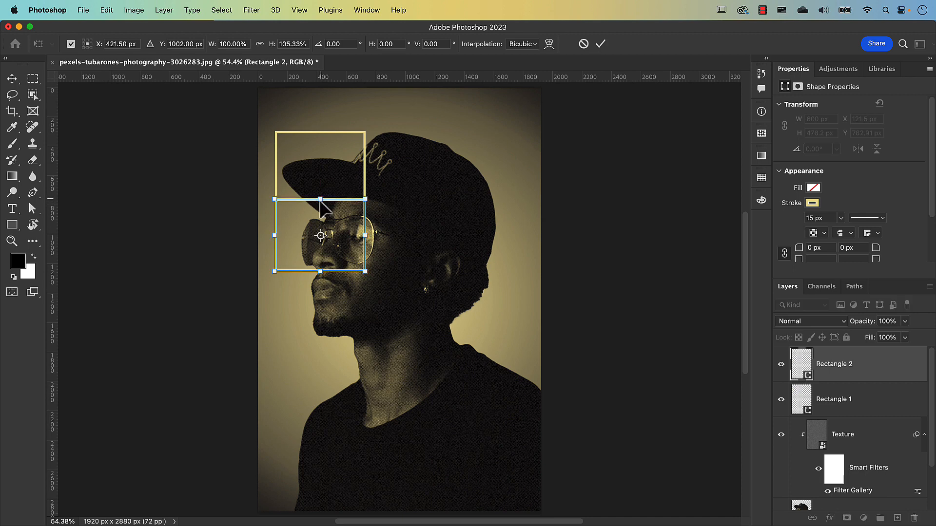
pyautogui.moveTo(319, 271); pyautogui.dragTo(326, 351)
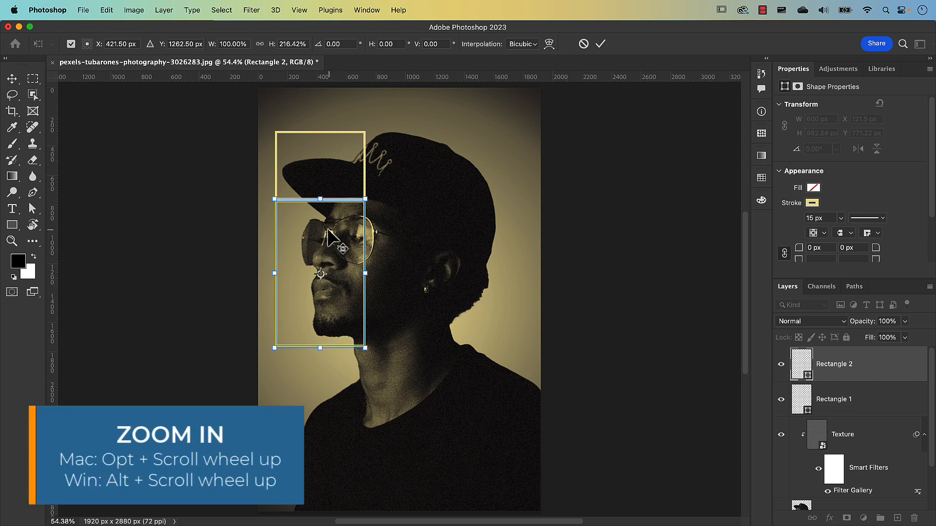
pyautogui.scroll(3, 324, 211)
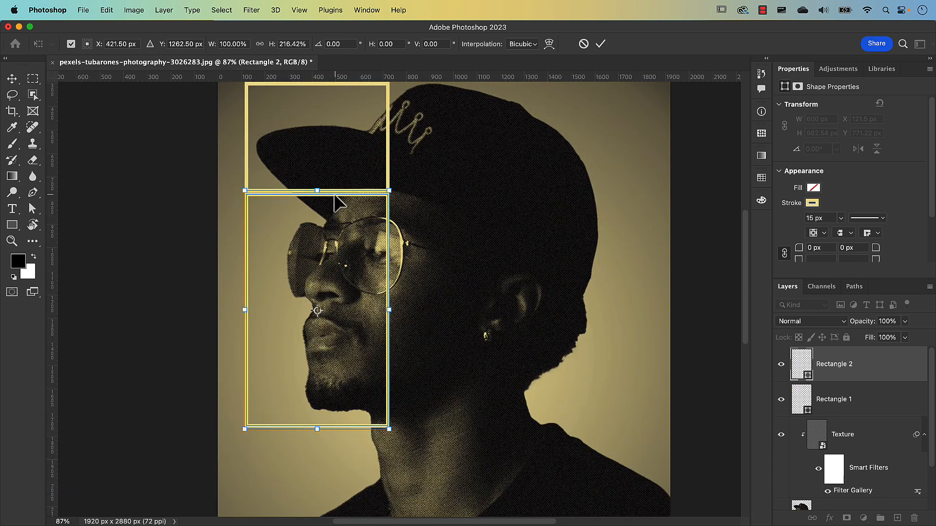
pyautogui.click(600, 47)
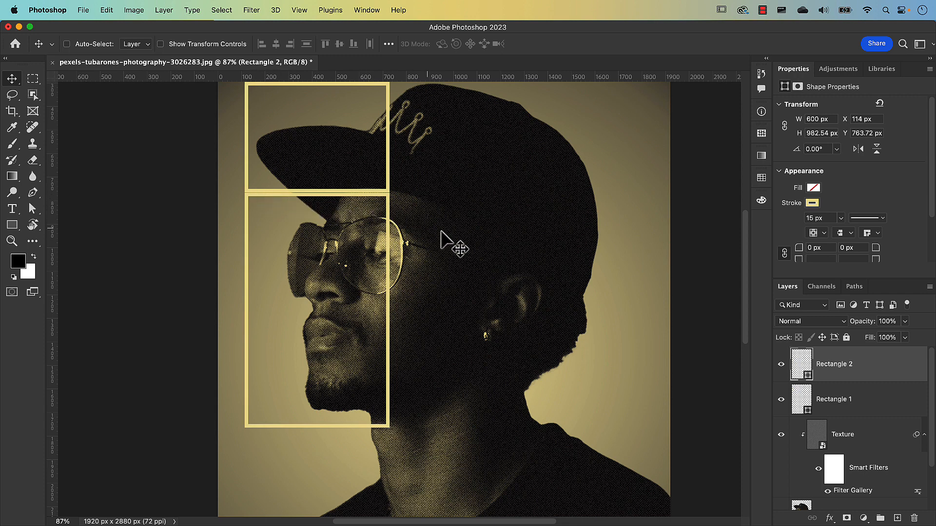
pyautogui.moveTo(389, 213); pyautogui.dragTo(388, 215)
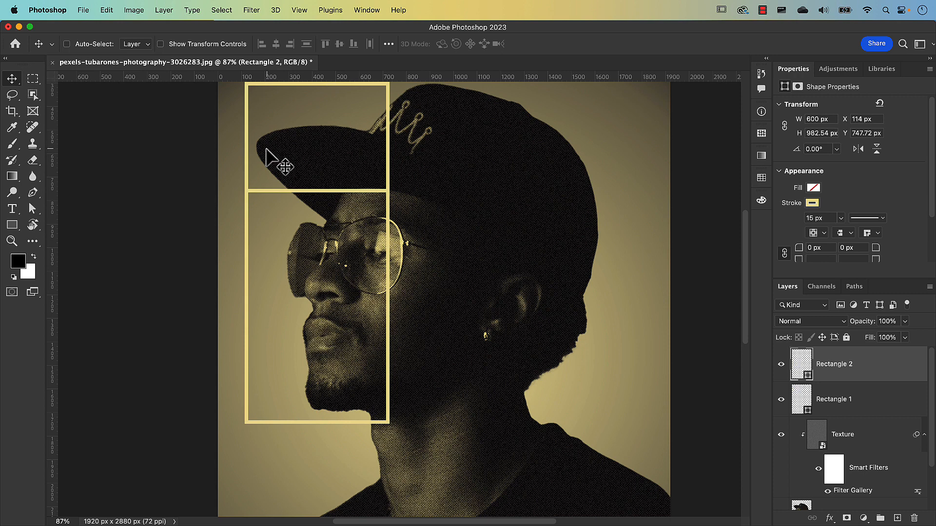
# Check that Smart Guides are shown and that snapping to guides, layers and document bounds is enabled.
pyautogui.click(300, 10)
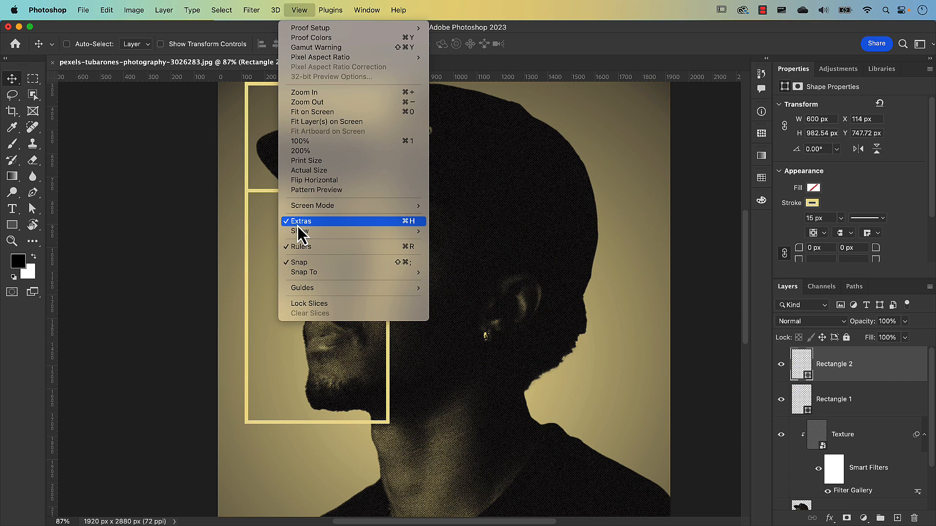
pyautogui.moveTo(298, 232)
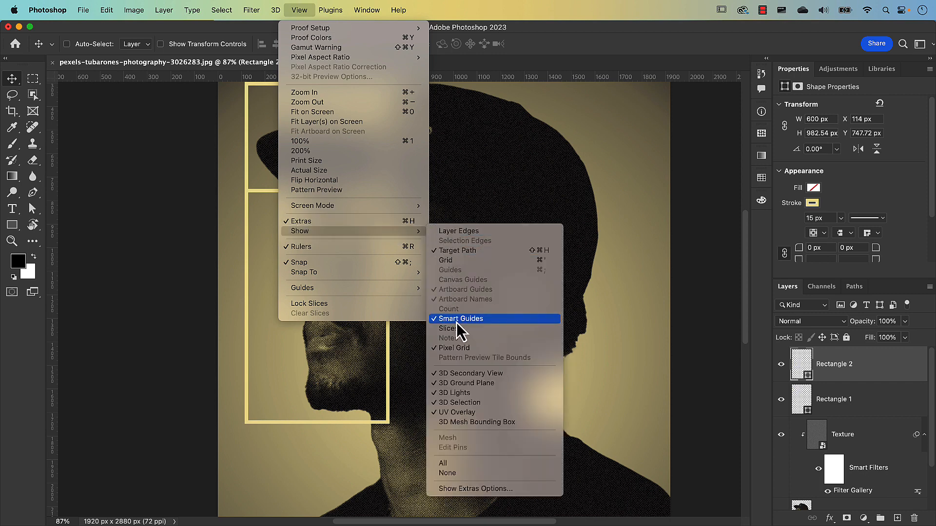
pyautogui.click(247, 214)
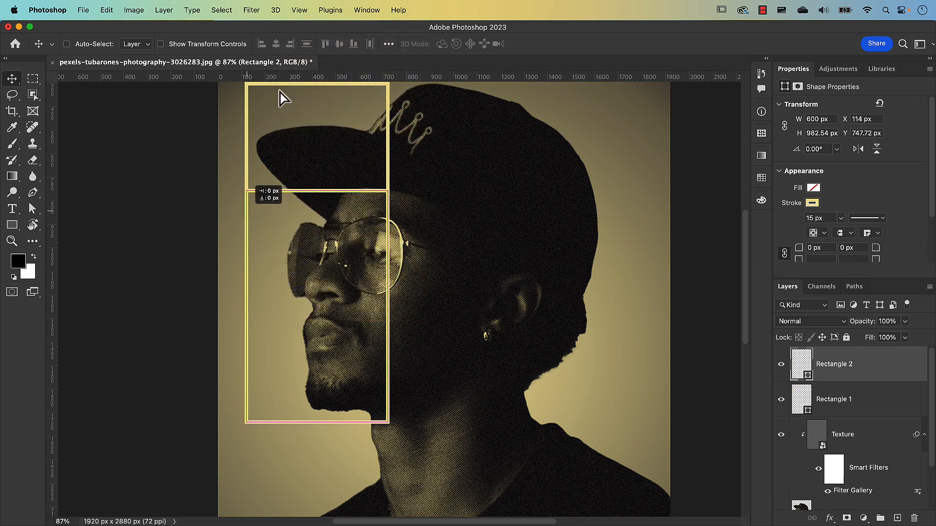
pyautogui.click(300, 11)
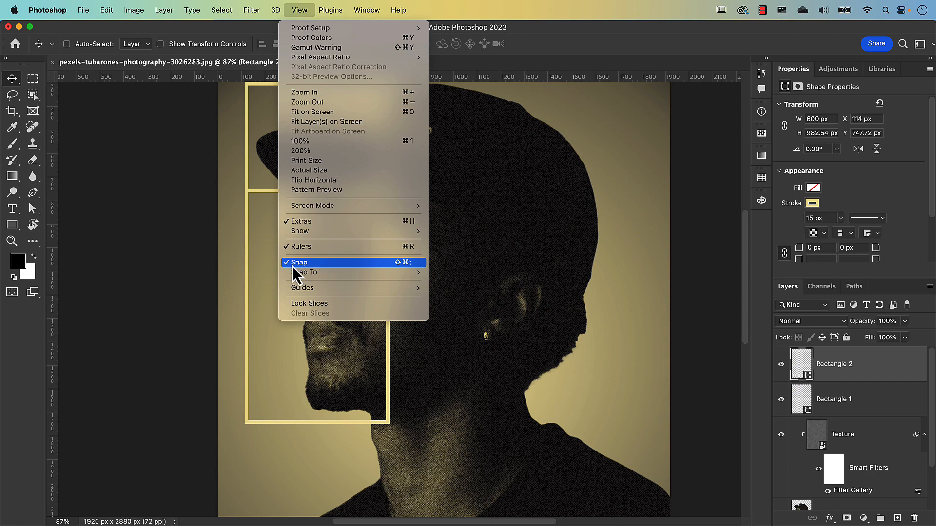
pyautogui.moveTo(296, 274)
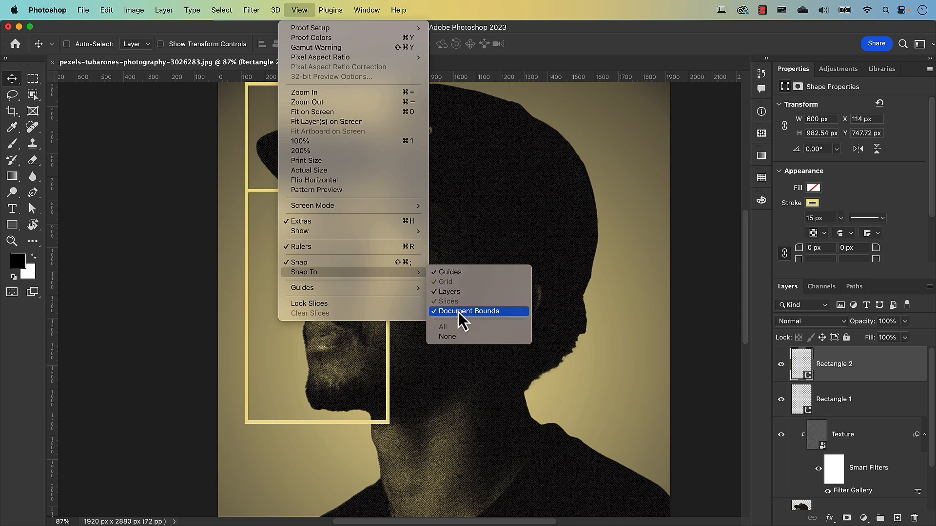
pyautogui.click(536, 49)
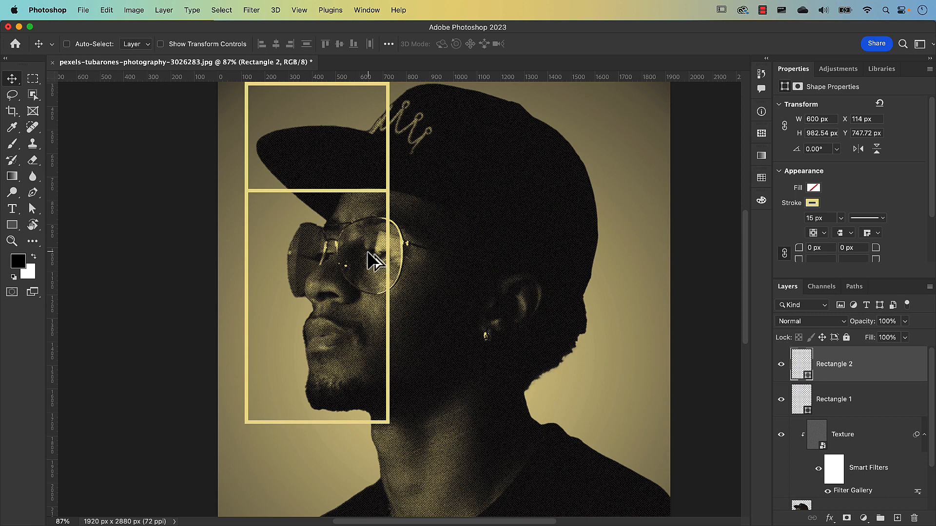
# Duplicate Rectangle 2 directly beneath itself and extend the copy's top edge up to the original's bottom edge.
pyautogui.scroll(-3, 371, 254)
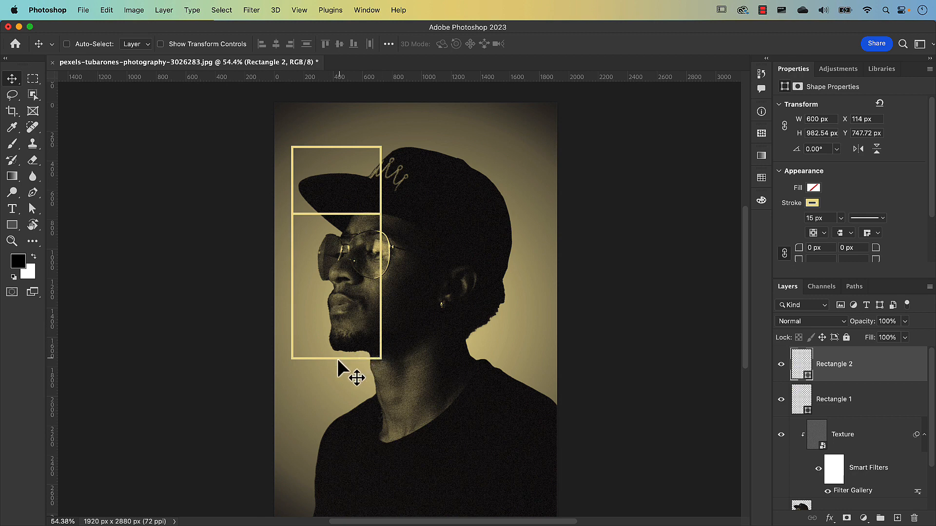
pyautogui.moveTo(338, 362); pyautogui.dragTo(344, 444)
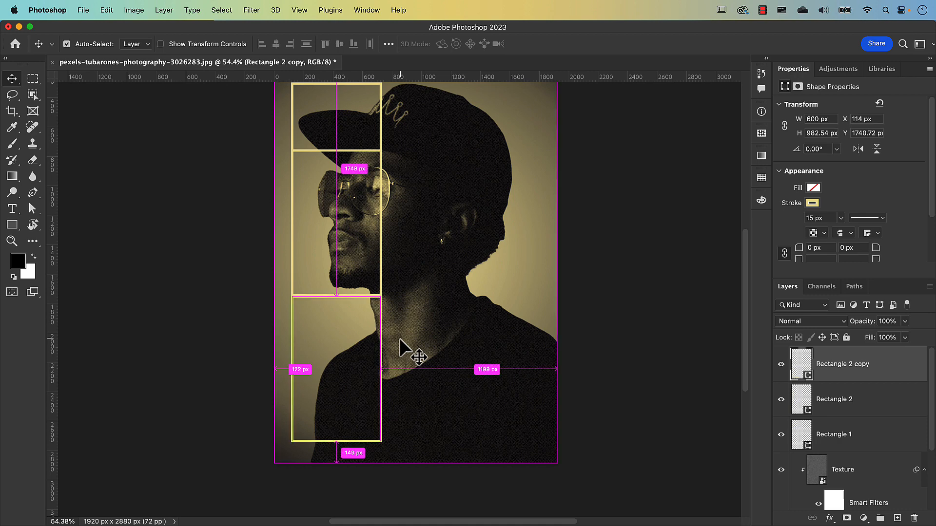
pyautogui.press('super+t')
pyautogui.scroll(3, 343, 305)
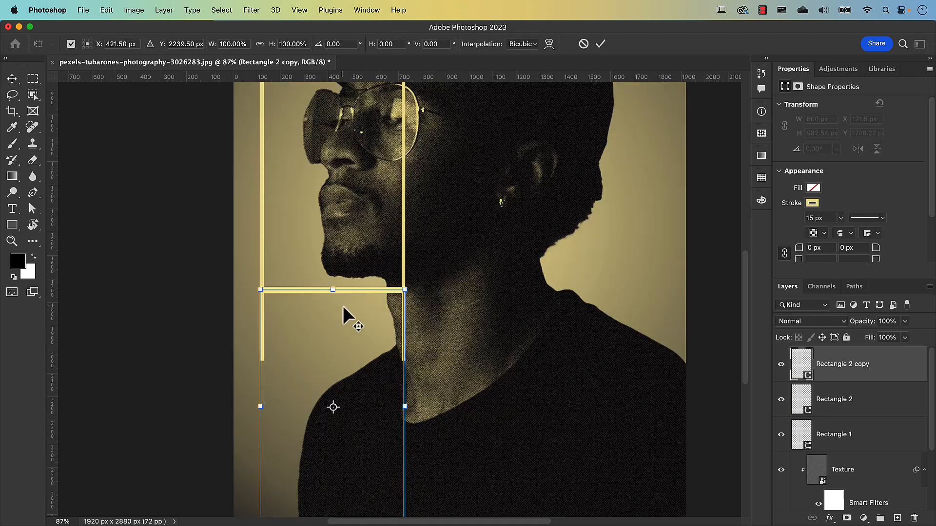
pyautogui.moveTo(334, 289); pyautogui.dragTo(334, 289)
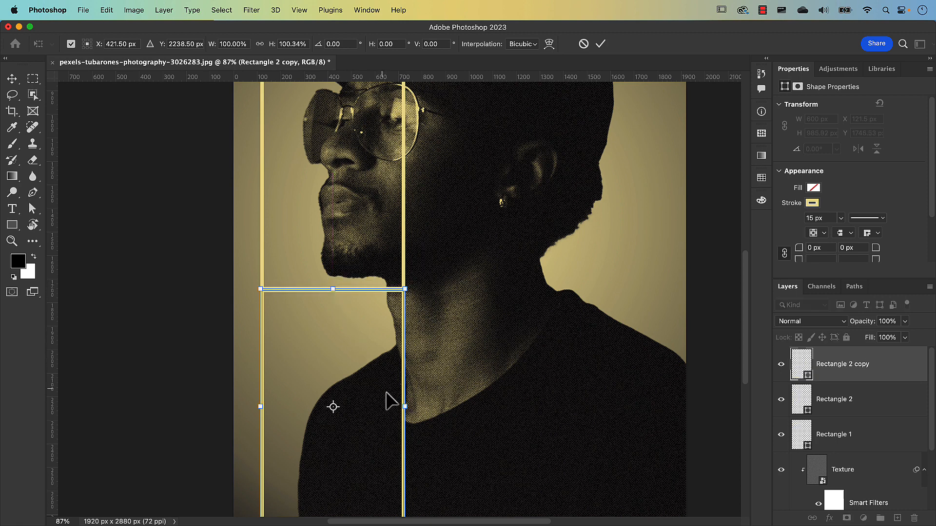
# Shorten the Rectangle 2 copy to about 545 px high and snap its top edge onto Rectangle 2's bottom edge.
pyautogui.moveTo(444, 412); pyautogui.dragTo(444, 311)
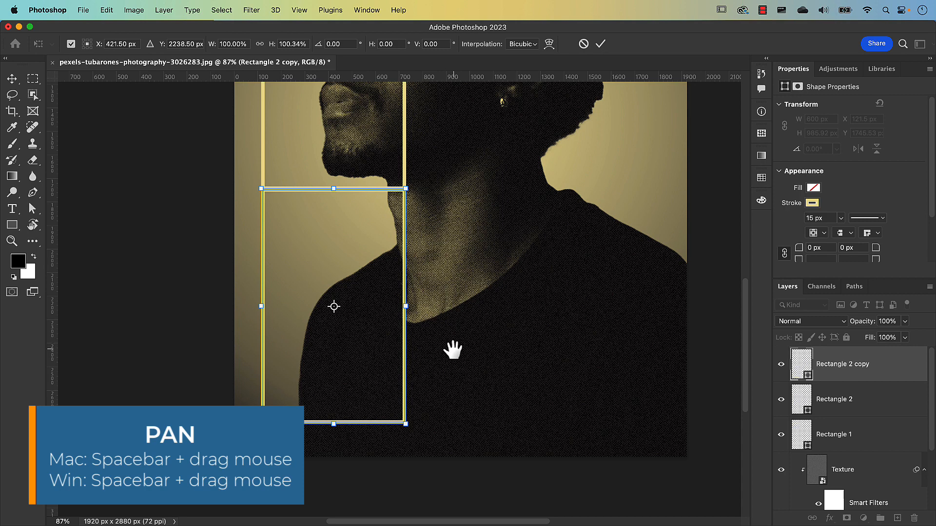
pyautogui.moveTo(453, 373); pyautogui.dragTo(452, 359)
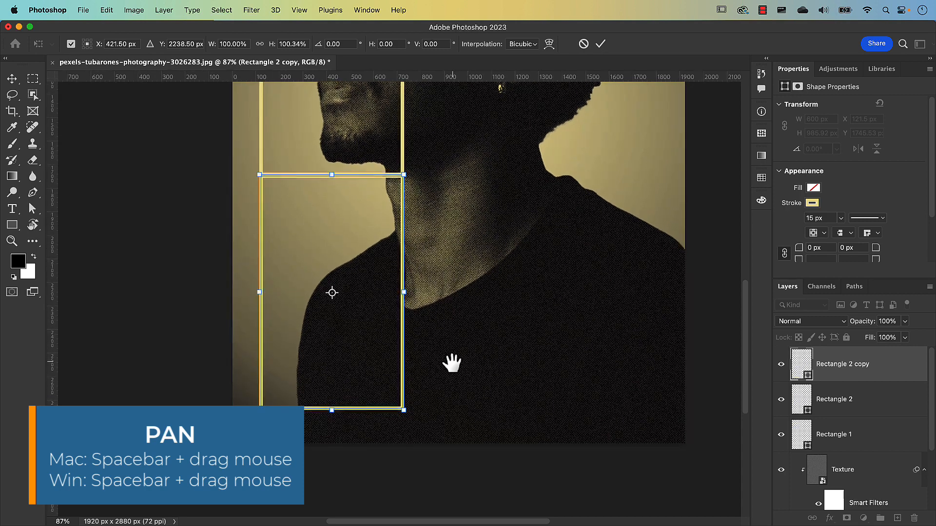
pyautogui.moveTo(332, 409); pyautogui.dragTo(333, 303)
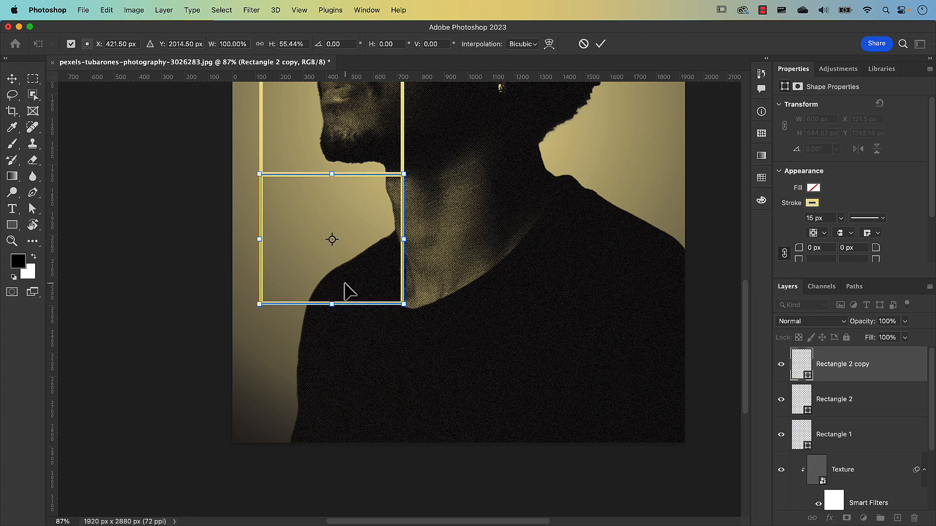
pyautogui.press('Return')
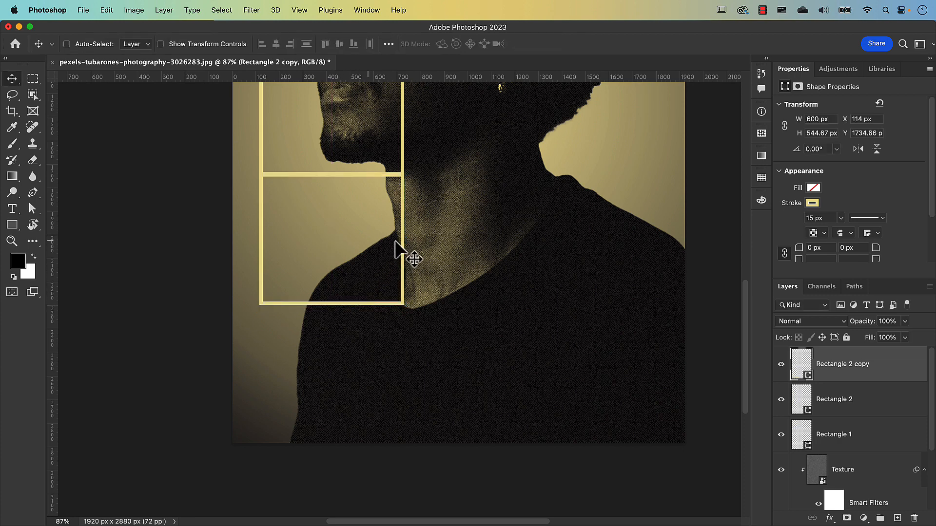
pyautogui.moveTo(403, 248); pyautogui.dragTo(405, 250)
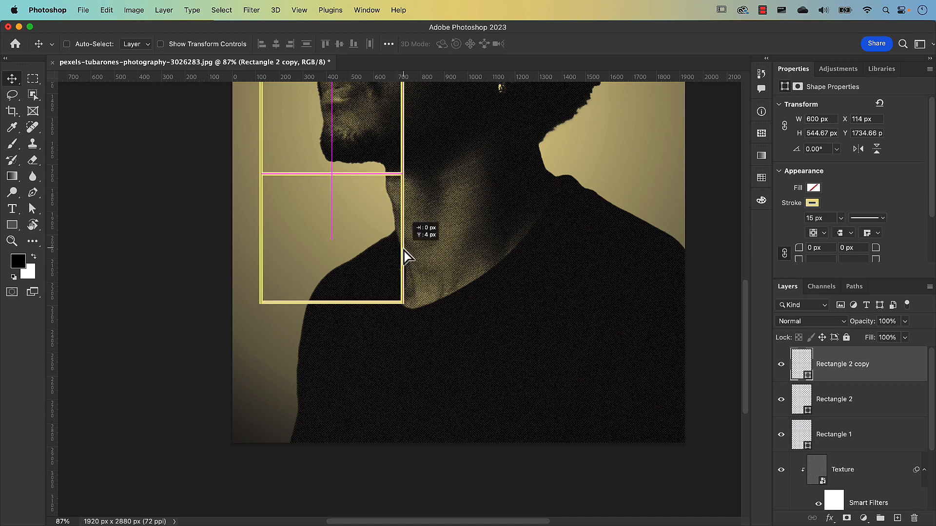
pyautogui.moveTo(405, 251); pyautogui.dragTo(419, 251)
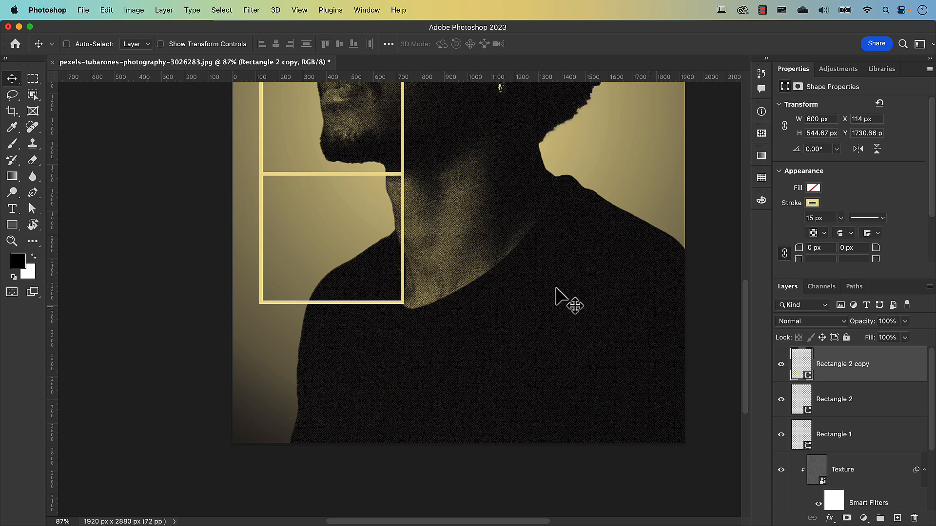
# Rename the Rectangle 2 copy layer to Rectangle 3.
pyautogui.doubleClick(850, 364)
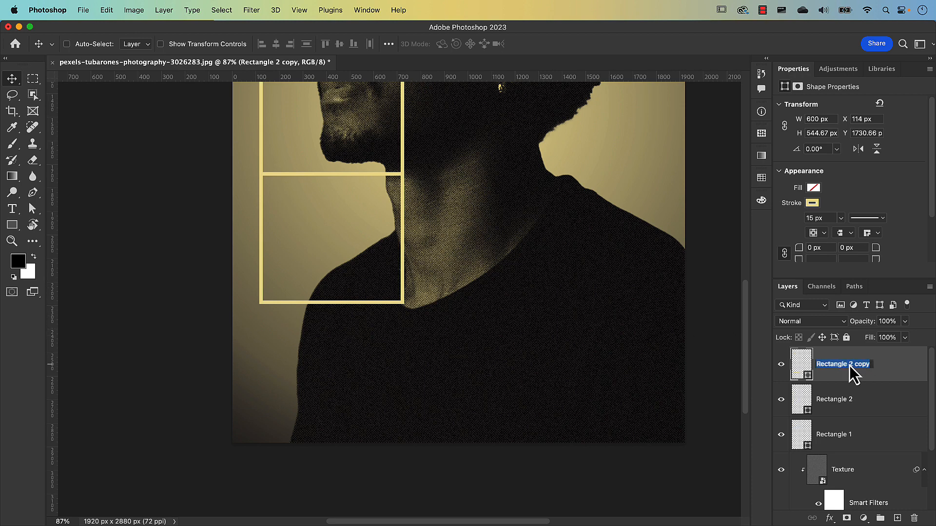
pyautogui.click(849, 365)
pyautogui.press('Delete')
pyautogui.press('Delete')
pyautogui.press('Delete')
pyautogui.press('Delete')
pyautogui.press('Delete')
pyautogui.press('Delete')
pyautogui.write('3')
pyautogui.press('Return')
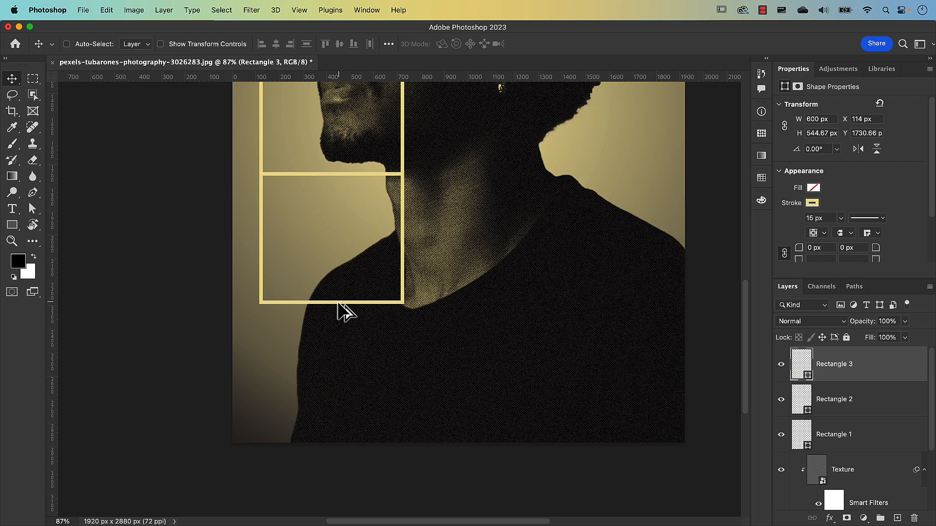
# Duplicate Rectangle 3 directly beneath itself, snapped to its bottom edge, and rename the copy Rectangle 4.
pyautogui.moveTo(338, 304); pyautogui.dragTo(344, 431)
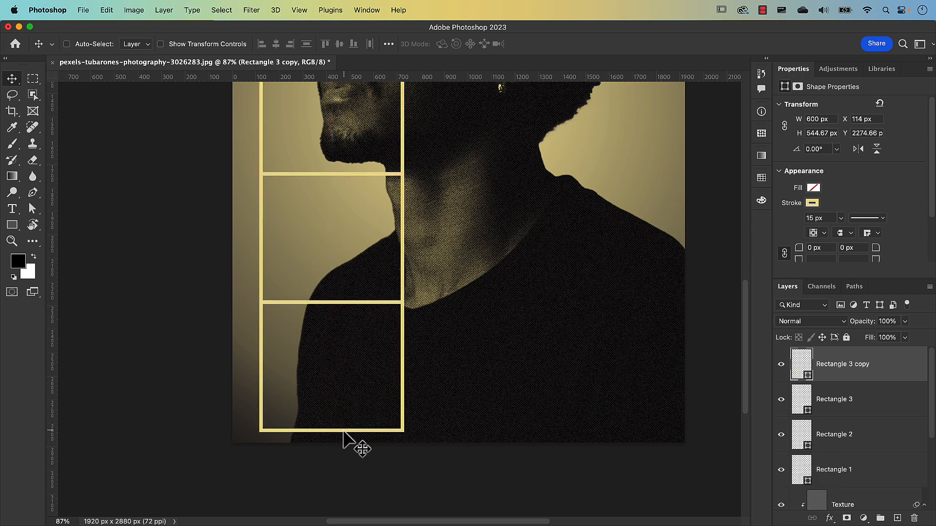
pyautogui.doubleClick(861, 366)
pyautogui.click(859, 364)
pyautogui.write('4')
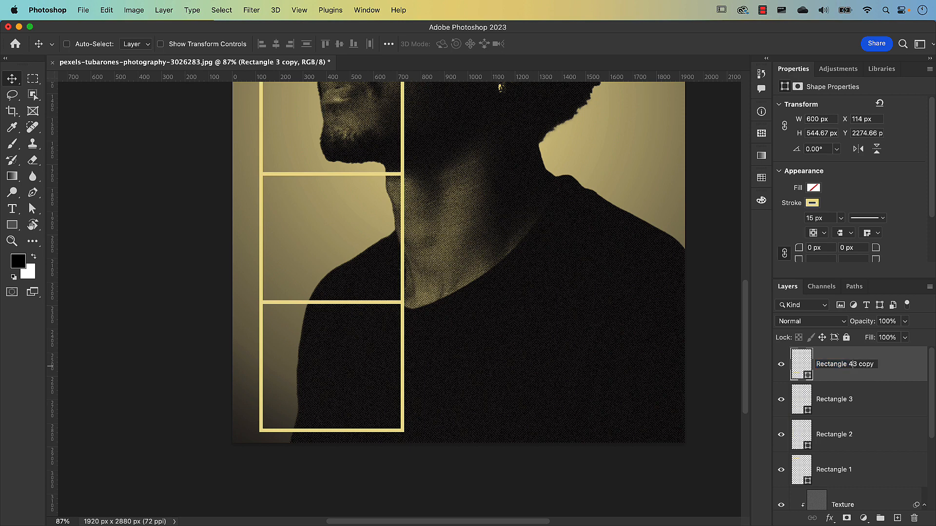
pyautogui.hotkey('shift', 'Right')
pyautogui.hotkey('shift', 'Right')
pyautogui.hotkey('shift', 'Right')
pyautogui.hotkey('shift', 'Right')
pyautogui.hotkey('shift', 'Right')
pyautogui.hotkey('shift', 'Right')
pyautogui.press('BackSpace')
pyautogui.press('Return')
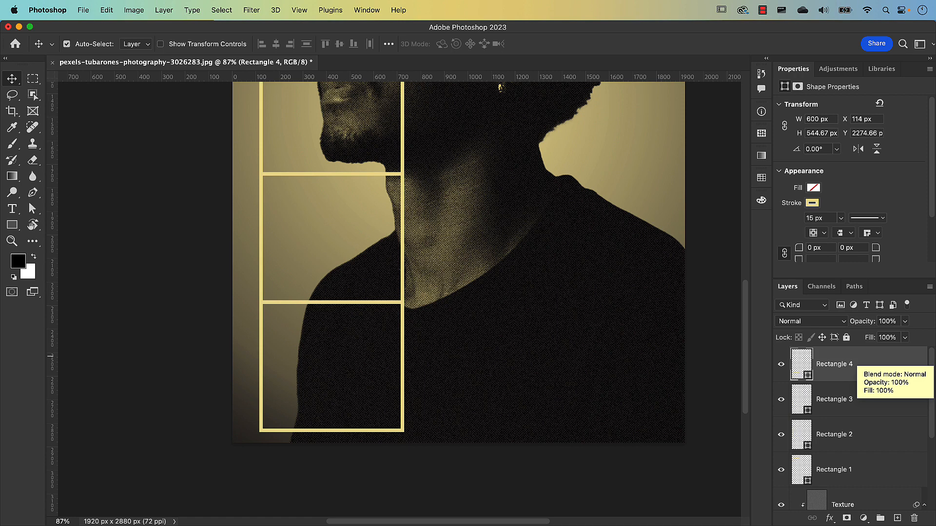
# Stretch Rectangle 4 to about 622 px high so that its bottom edge lies just below the canvas.
pyautogui.press('super+t')
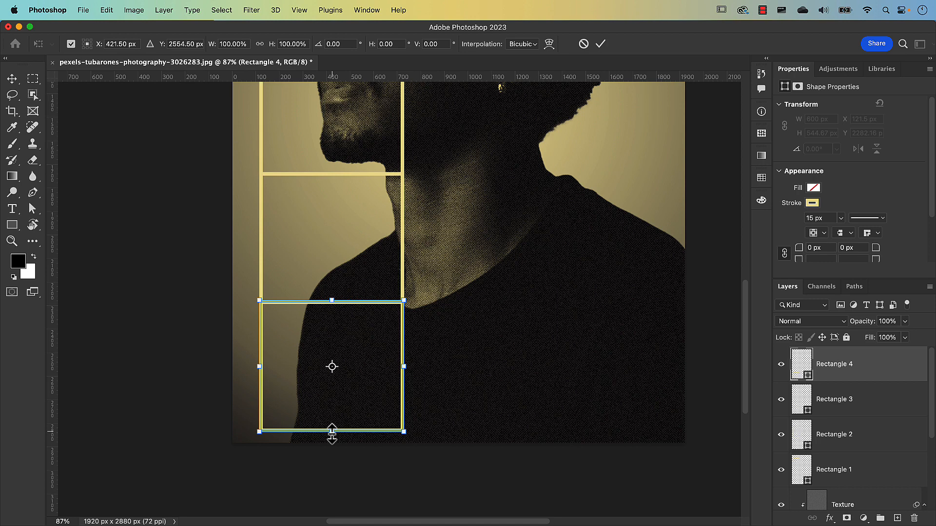
pyautogui.moveTo(332, 433); pyautogui.dragTo(331, 443)
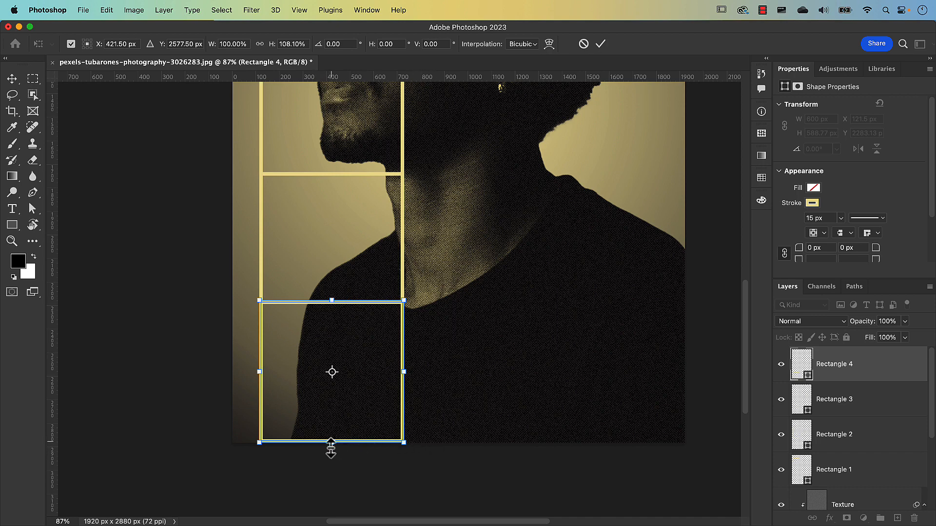
pyautogui.moveTo(331, 447); pyautogui.dragTo(331, 451)
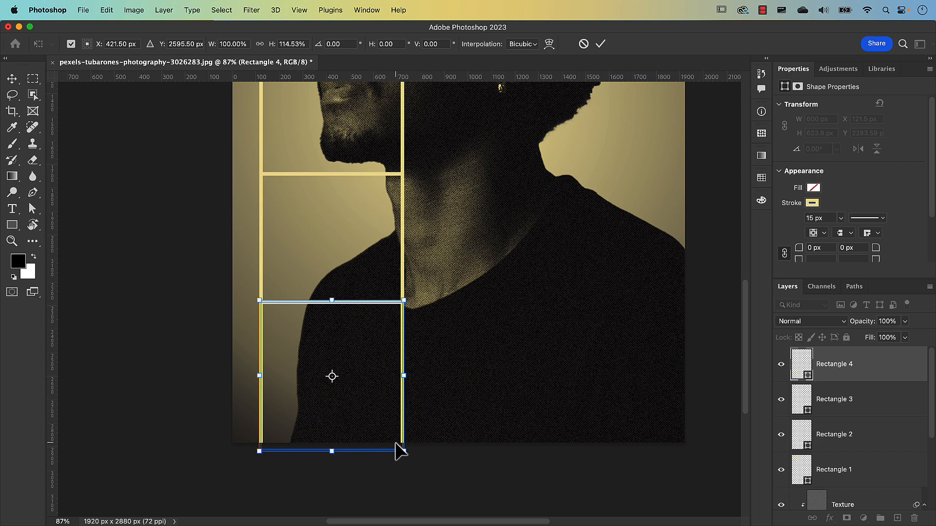
pyautogui.moveTo(330, 451); pyautogui.dragTo(330, 442)
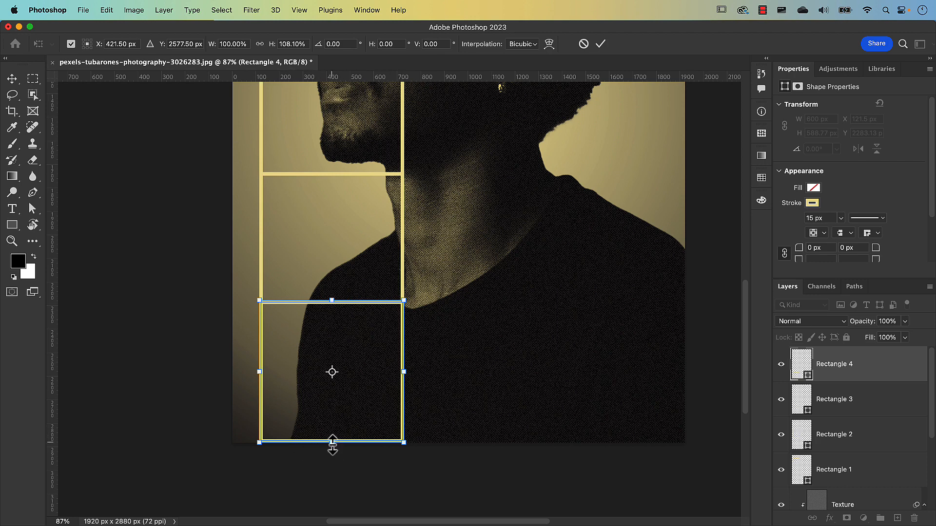
pyautogui.moveTo(333, 445); pyautogui.dragTo(333, 452)
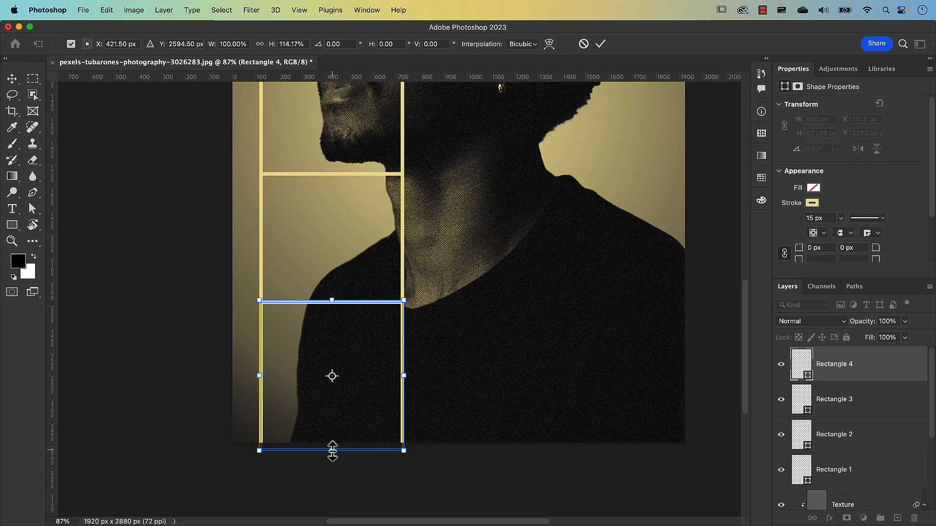
pyautogui.press('Return')
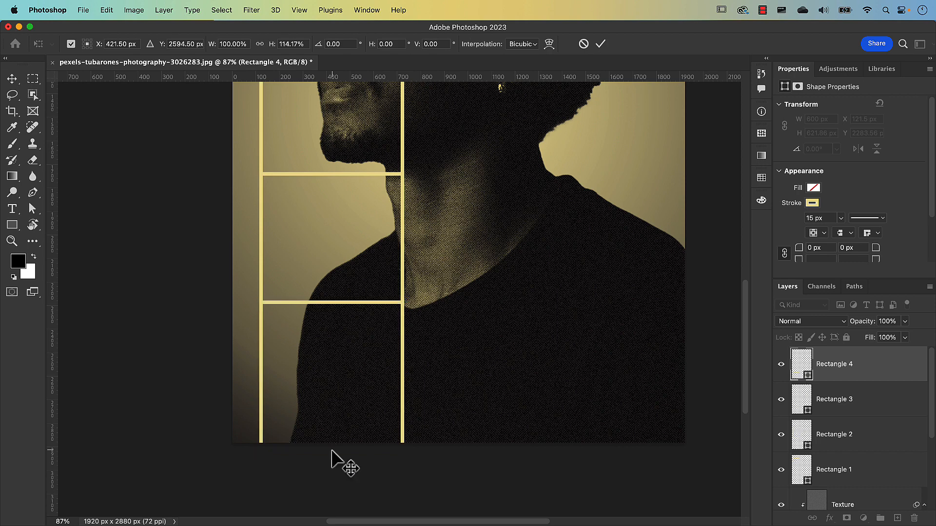
pyautogui.press('super+0')
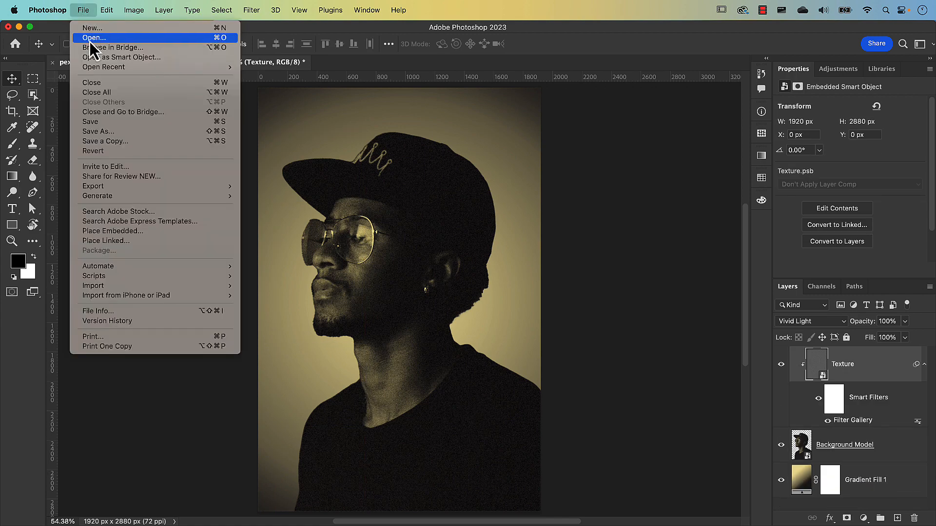
# Make the layer list taller and convert layers Rectangle 1 through Rectangle 11 into one Smart Object.
pyautogui.click(31, 39)
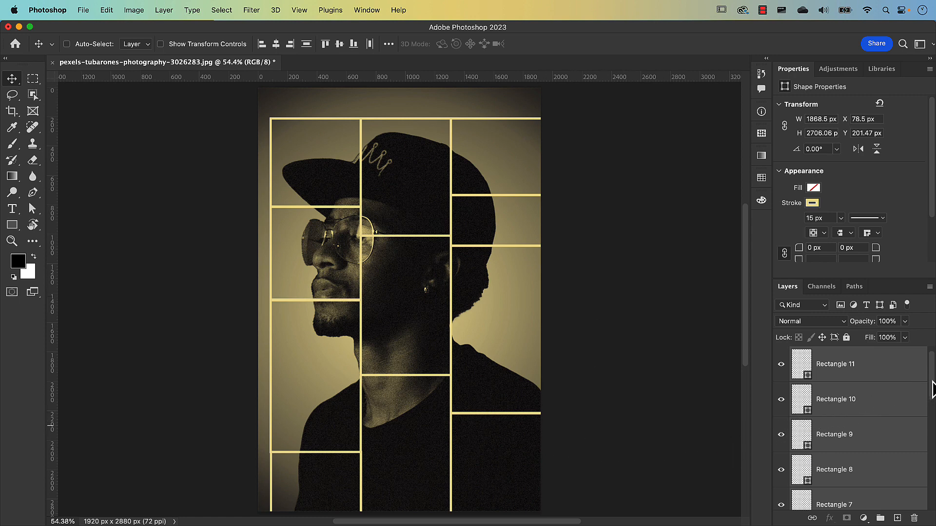
pyautogui.moveTo(933, 390)
pyautogui.mouseDown()
pyautogui.moveTo(933, 451)
pyautogui.moveTo(929, 379)
pyautogui.mouseUp()
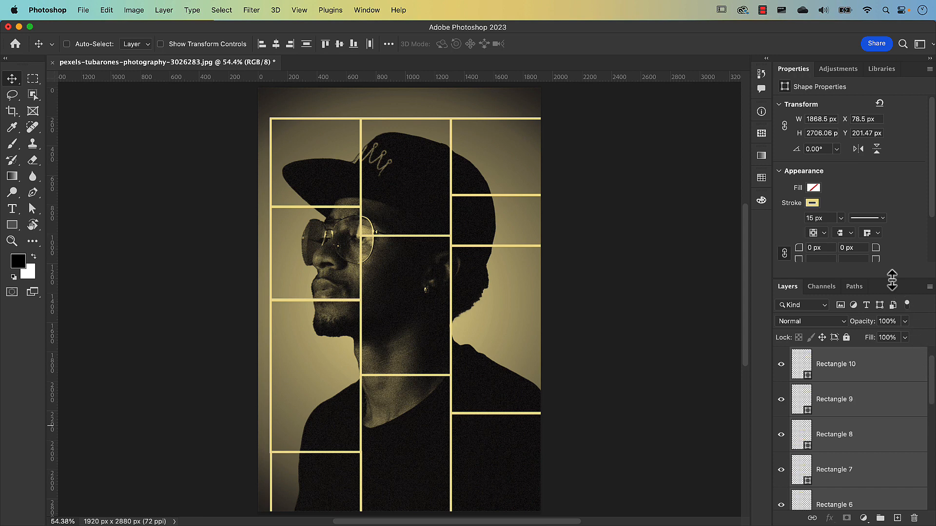
pyautogui.moveTo(892, 280); pyautogui.dragTo(868, 149)
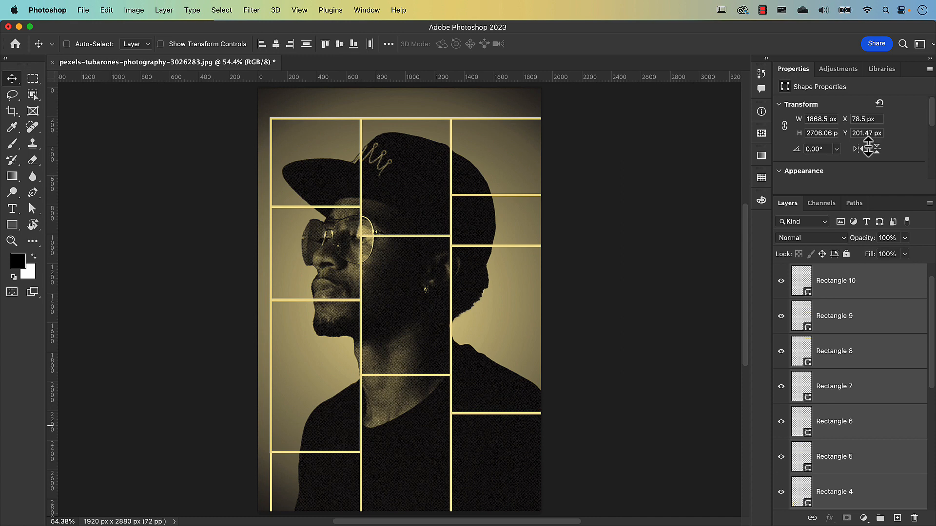
pyautogui.click(862, 295)
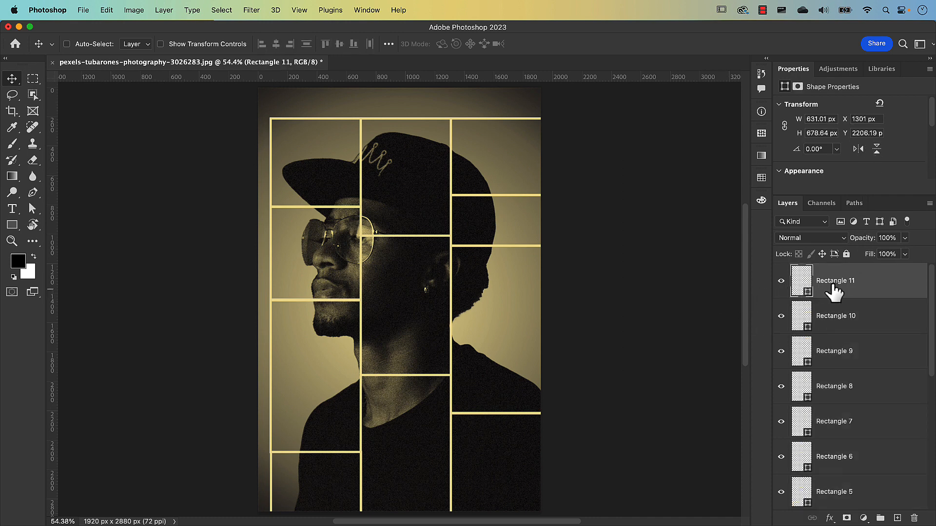
pyautogui.scroll(-3, 857, 391)
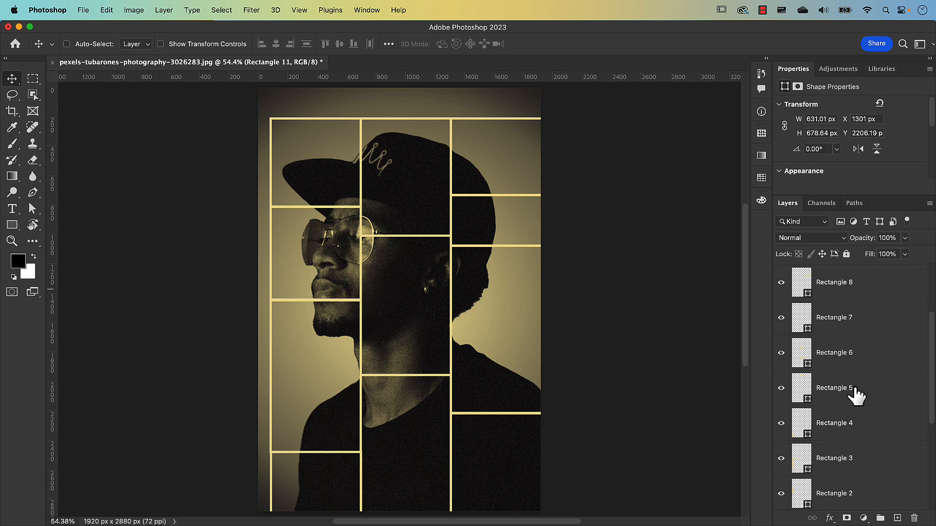
pyautogui.scroll(3, 883, 312)
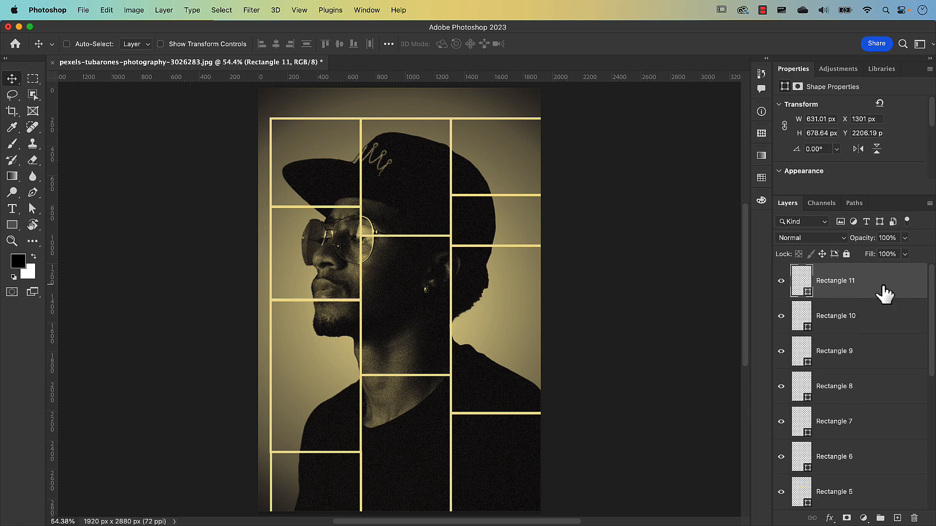
pyautogui.moveTo(932, 307); pyautogui.dragTo(932, 429)
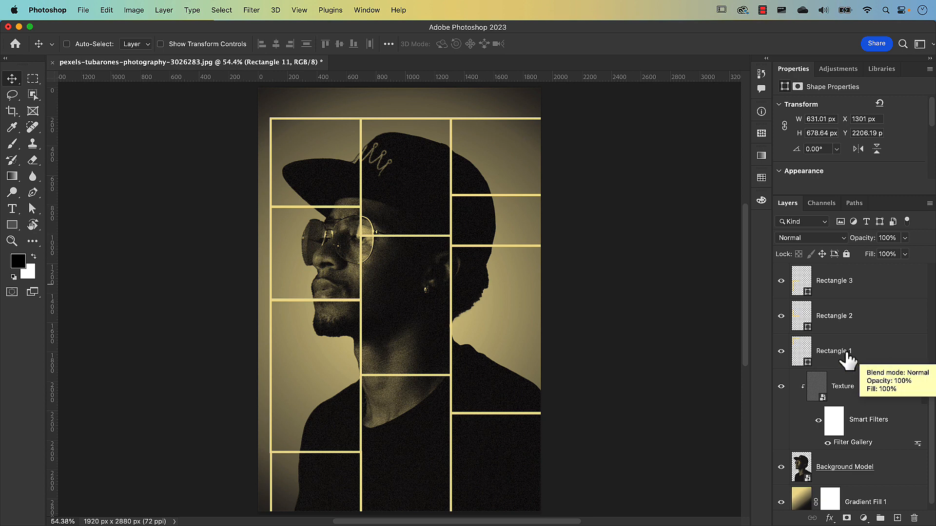
pyautogui.keyDown('shift'); pyautogui.click(875, 355); pyautogui.keyUp('shift')
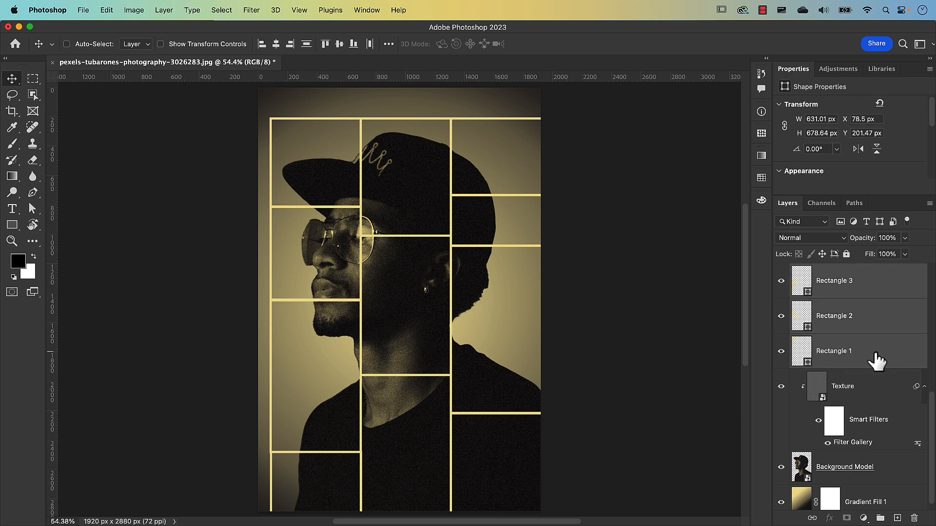
pyautogui.rightClick(876, 361)
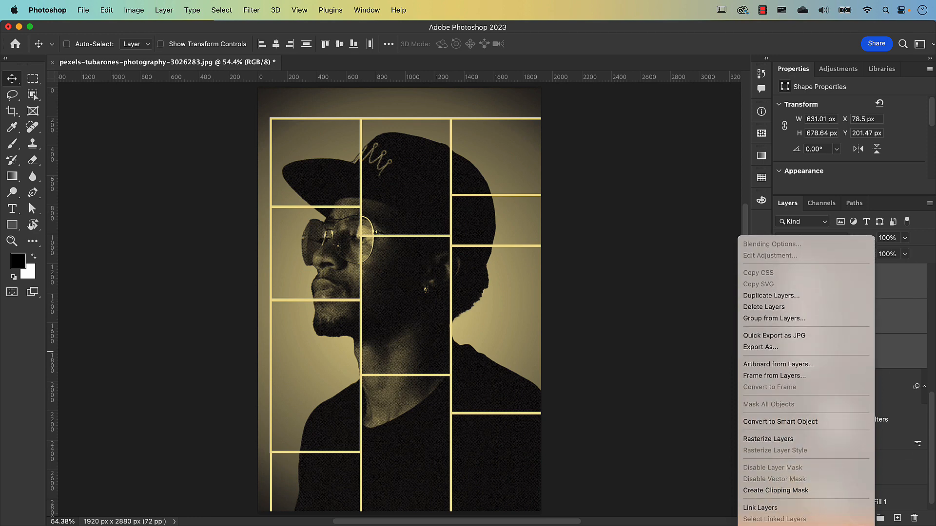
pyautogui.click(768, 425)
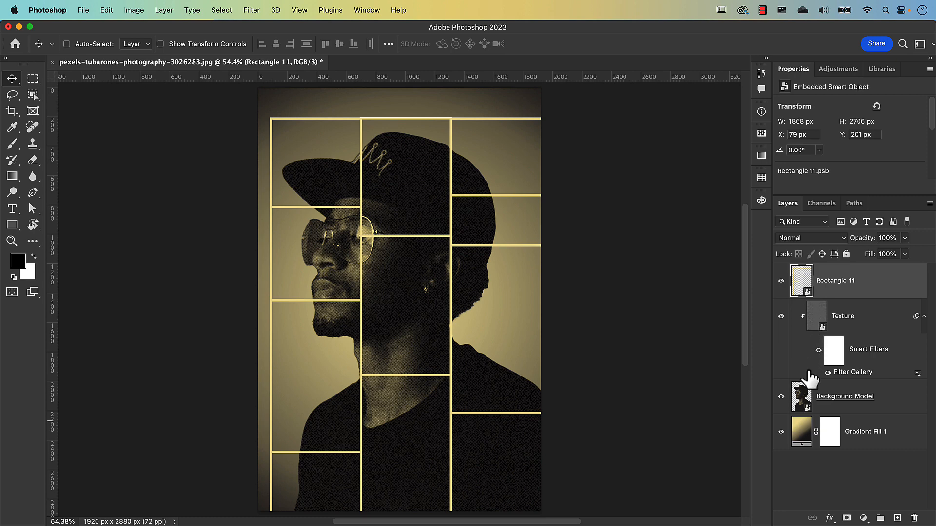
# Clip the Rectangle 11 Smart Object to the Background Model layer and rename it Rectangles.
pyautogui.keyDown('alt'); pyautogui.click(821, 299); pyautogui.keyUp('alt')
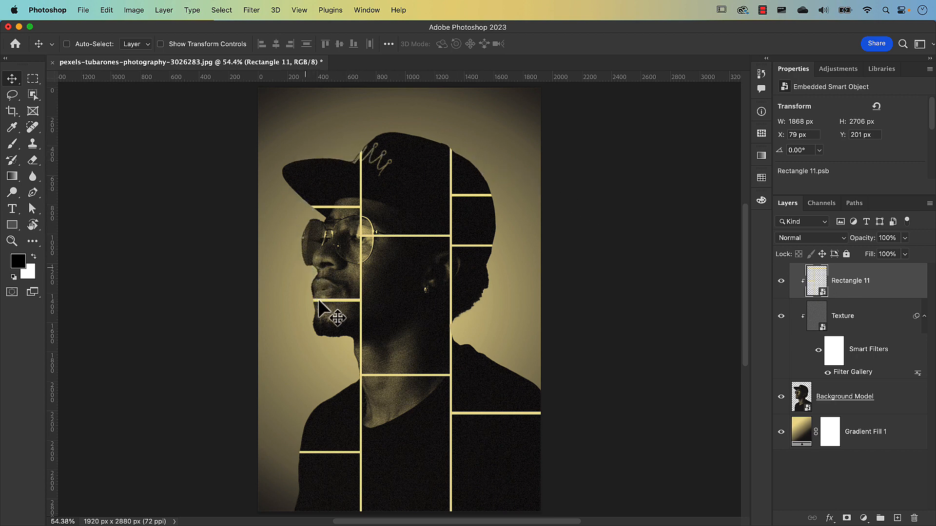
pyautogui.doubleClick(856, 283)
pyautogui.click(862, 280)
pyautogui.write('s')
pyautogui.press('Delete')
pyautogui.press('Delete')
pyautogui.press('Delete')
pyautogui.press('Return')
# Add a Black & White adjustment clipped to the model, place it directly beneath Rectangles, and invert its layer mask to black.
pyautogui.click(864, 518)
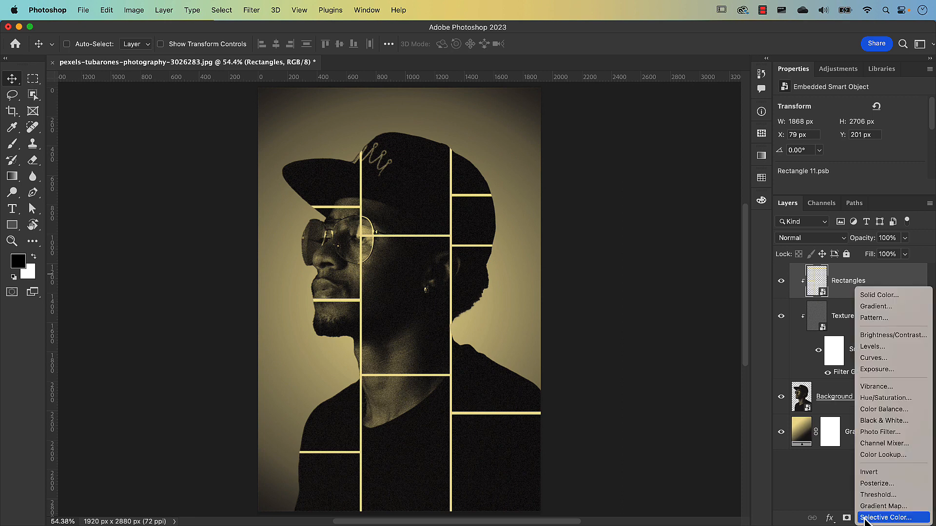
pyautogui.click(875, 421)
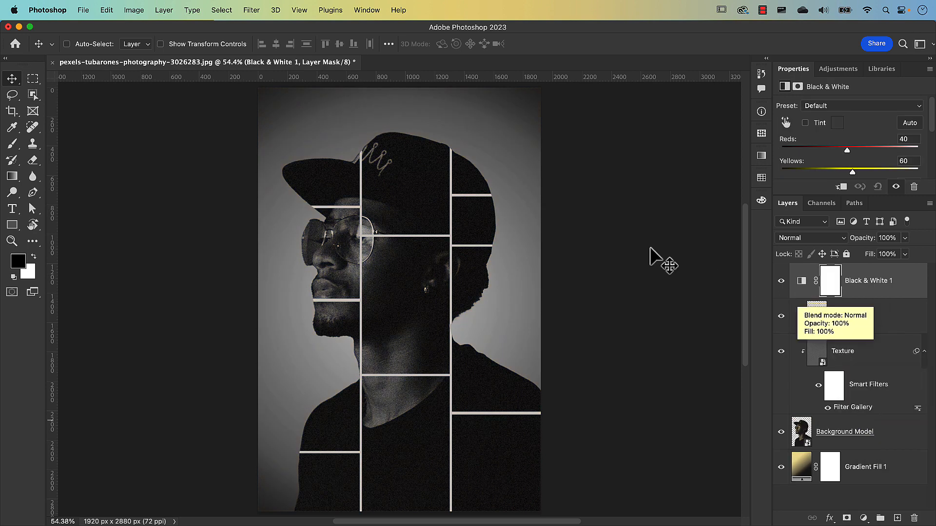
pyautogui.keyDown('alt'); pyautogui.click(819, 299); pyautogui.keyUp('alt')
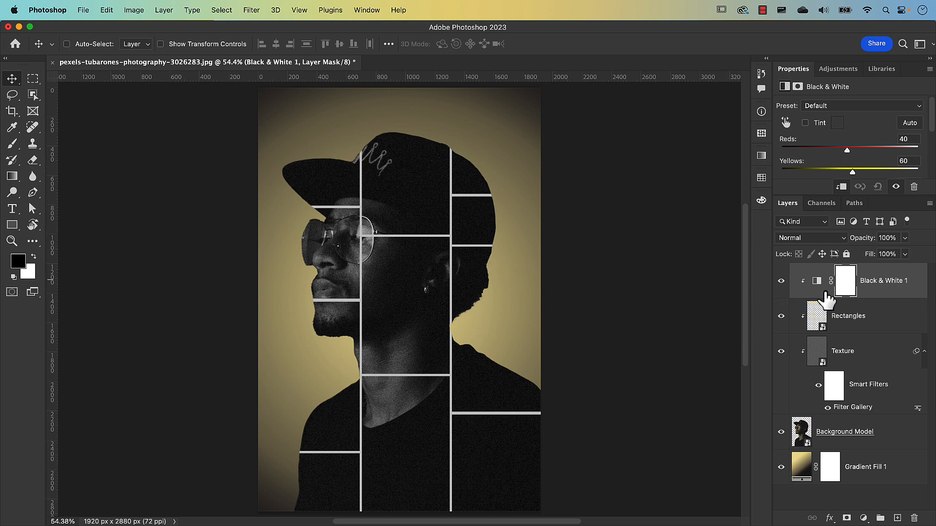
pyautogui.moveTo(820, 287); pyautogui.dragTo(820, 335)
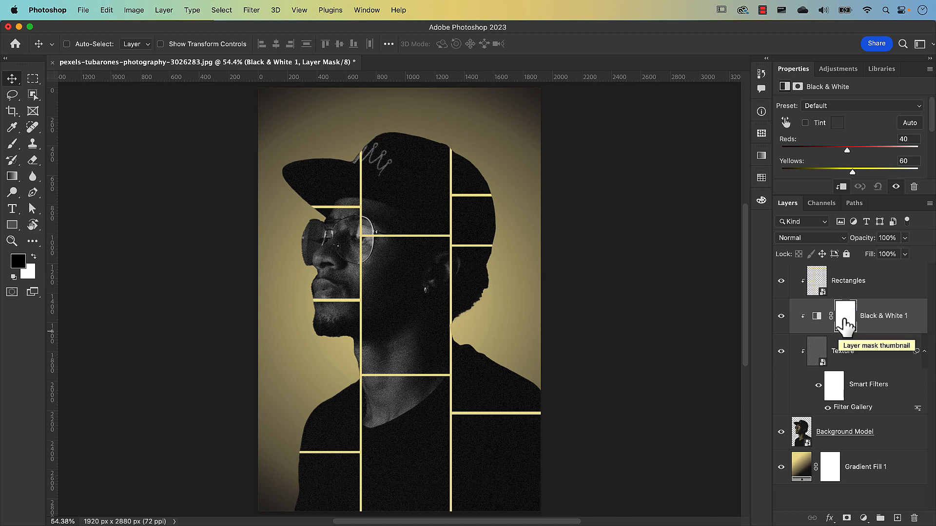
pyautogui.press('super')
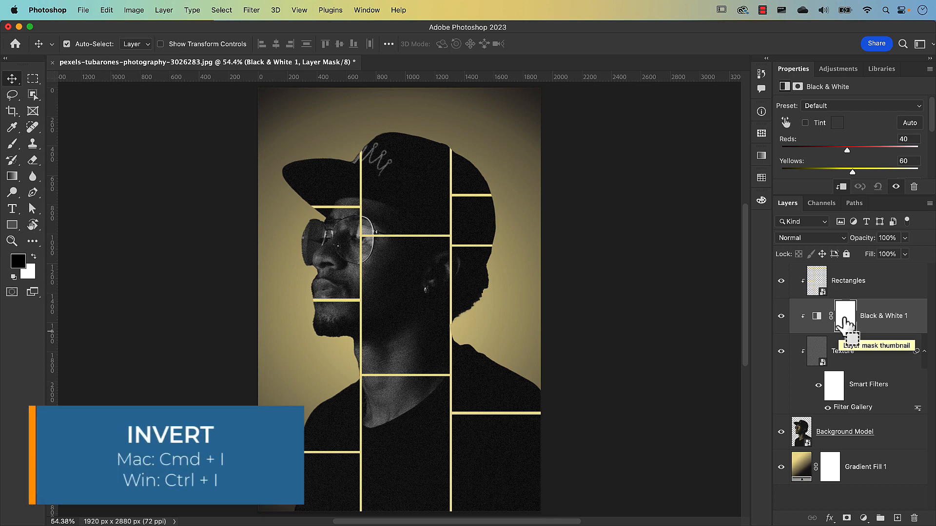
pyautogui.press('super+i')
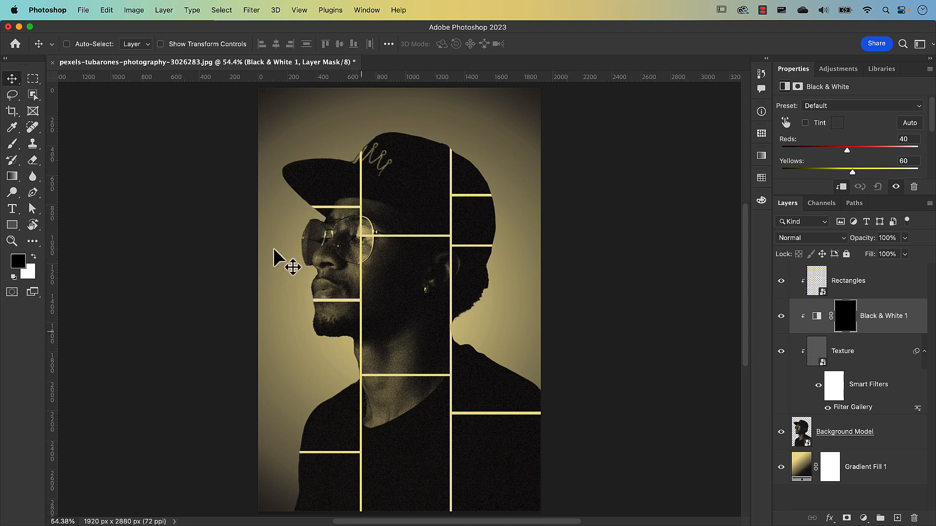
# Select the frame cell around the cap's brim with the Rectangular Marquee and fill it with white on the Black & White mask.
pyautogui.click(34, 80)
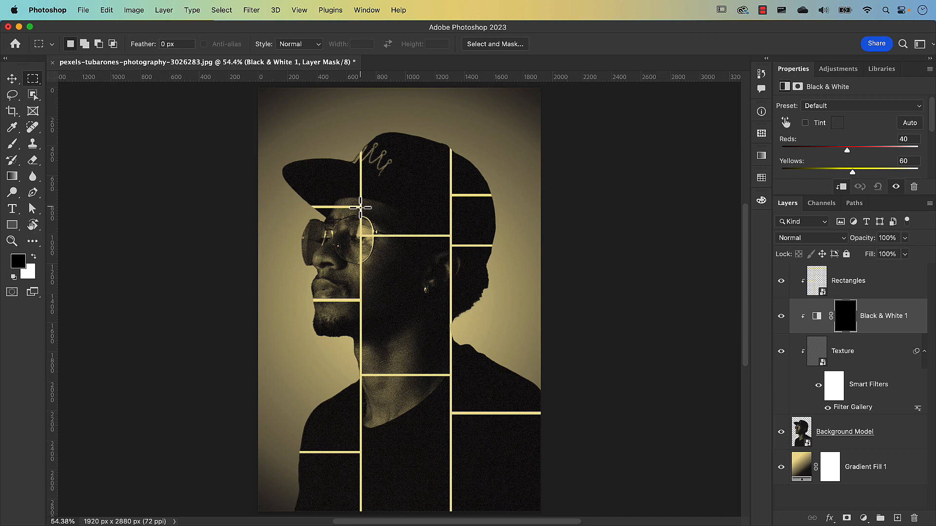
pyautogui.moveTo(279, 152); pyautogui.dragTo(278, 153)
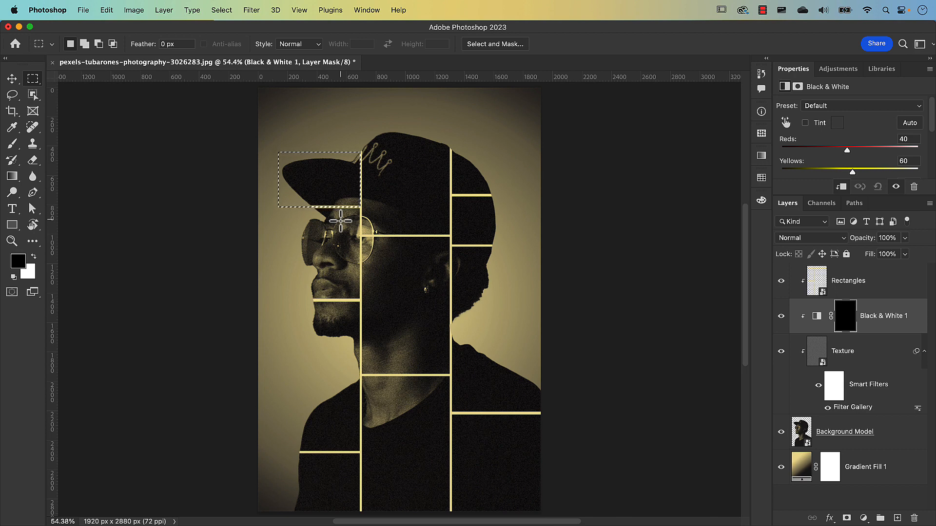
pyautogui.press('x')
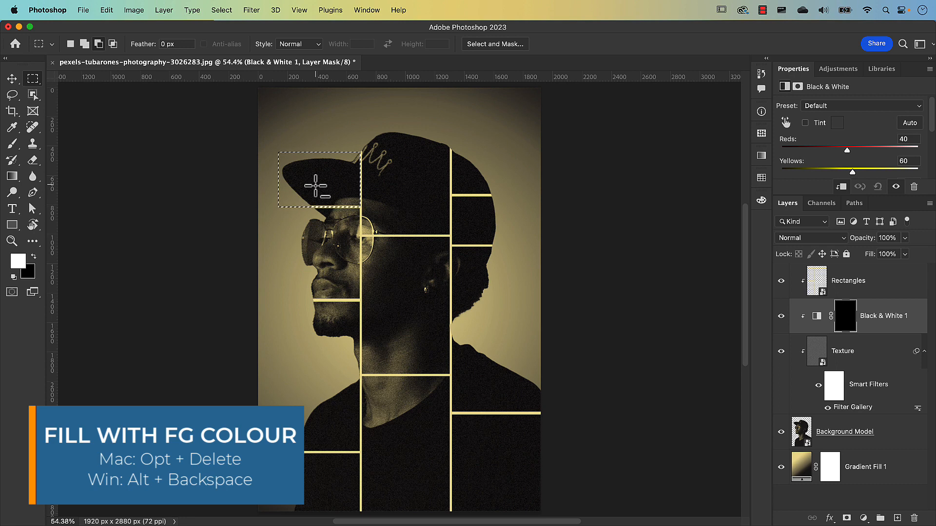
pyautogui.hotkey('alt', 'BackSpace')
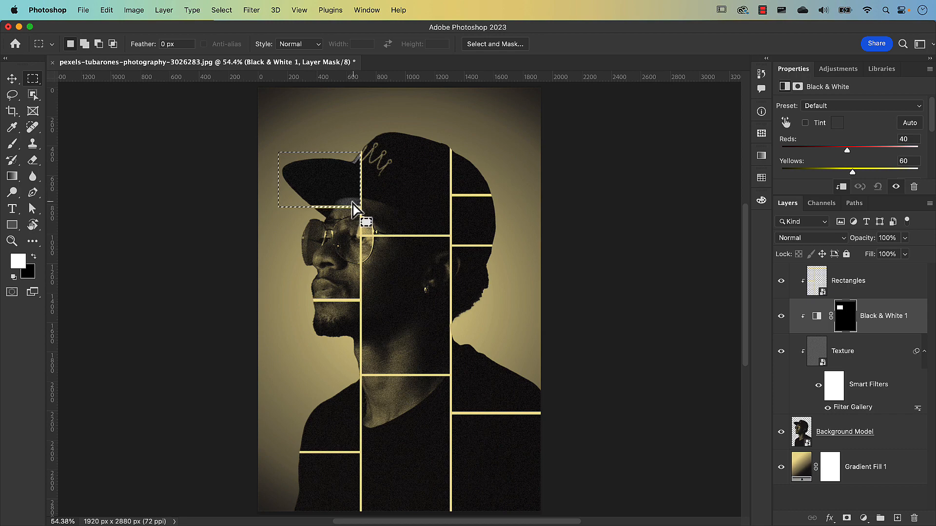
pyautogui.scroll(5, 353, 203)
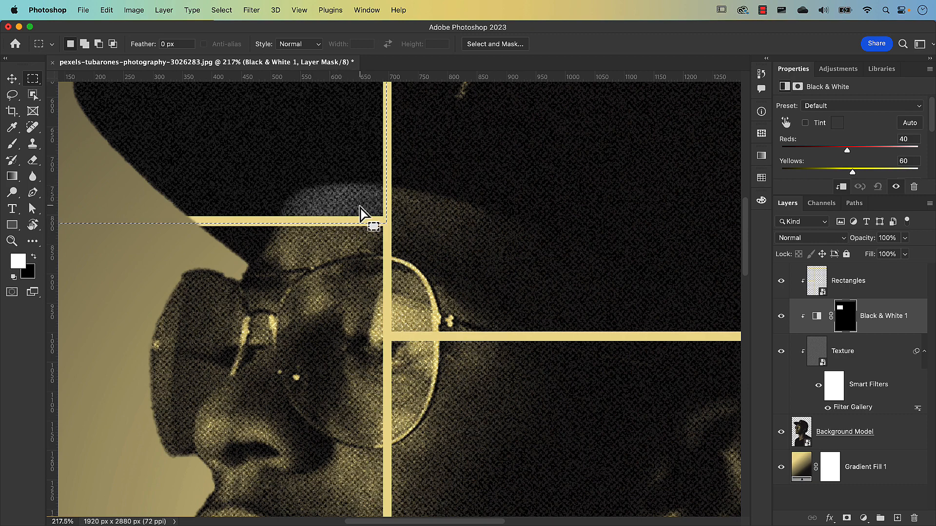
pyautogui.press('super+0')
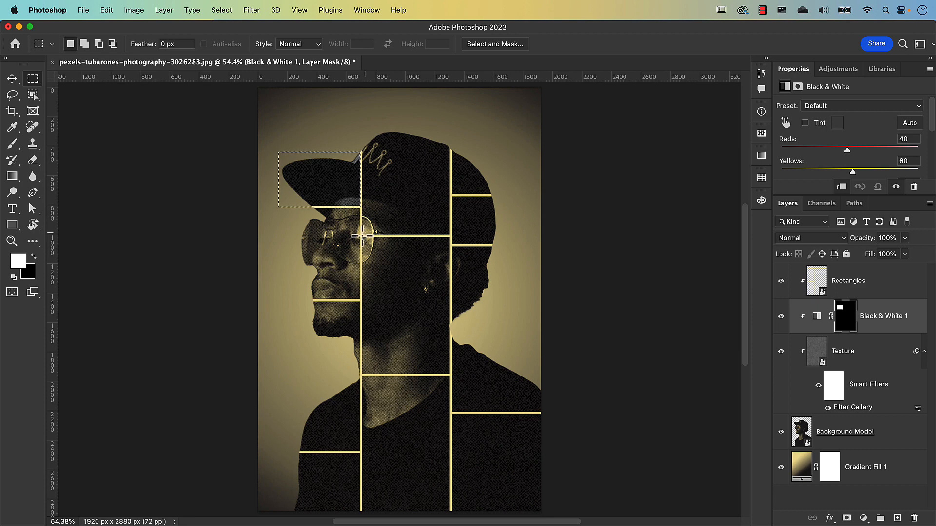
# Fill the neck, lower shoulder and back-of-cap frame cells with white on the Black & White mask, then clear the selection.
pyautogui.moveTo(361, 237); pyautogui.dragTo(449, 375)
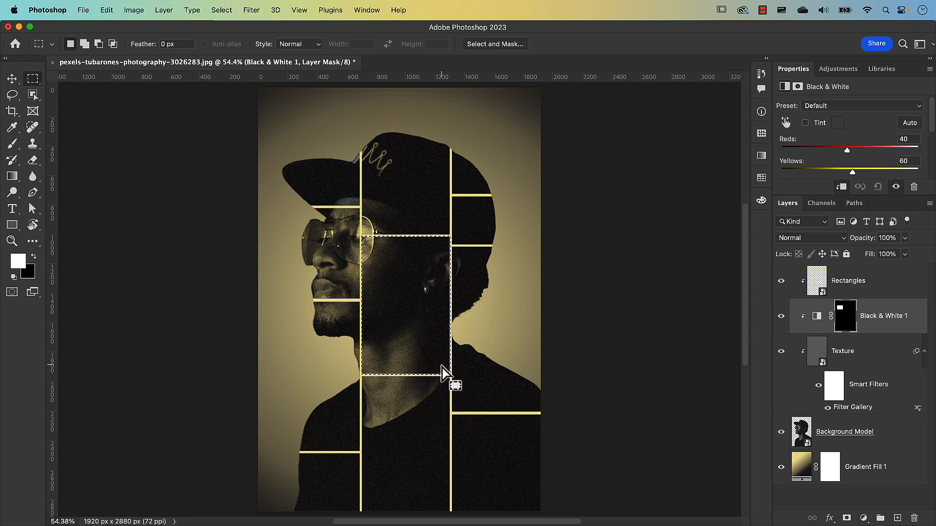
pyautogui.hotkey('alt', 'BackSpace')
pyautogui.moveTo(451, 414); pyautogui.dragTo(550, 513)
pyautogui.hotkey('alt', 'BackSpace')
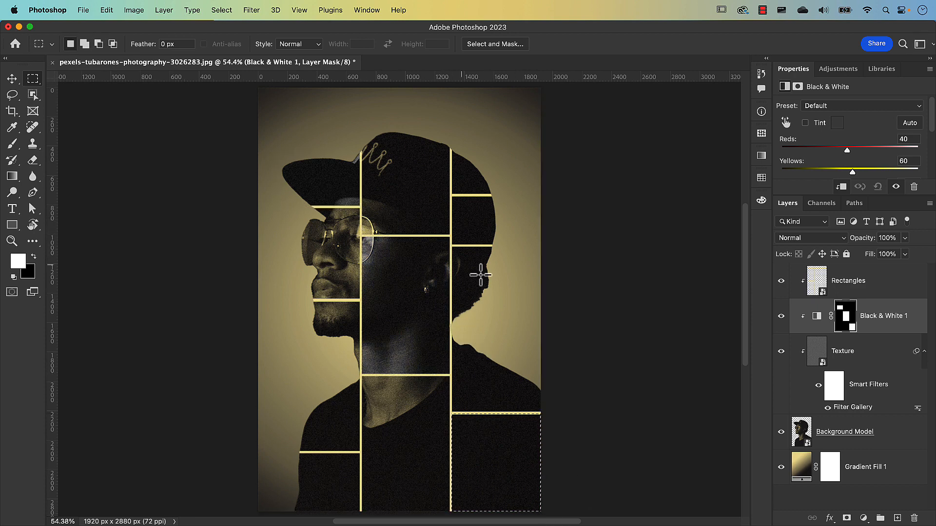
pyautogui.moveTo(452, 195); pyautogui.dragTo(500, 246)
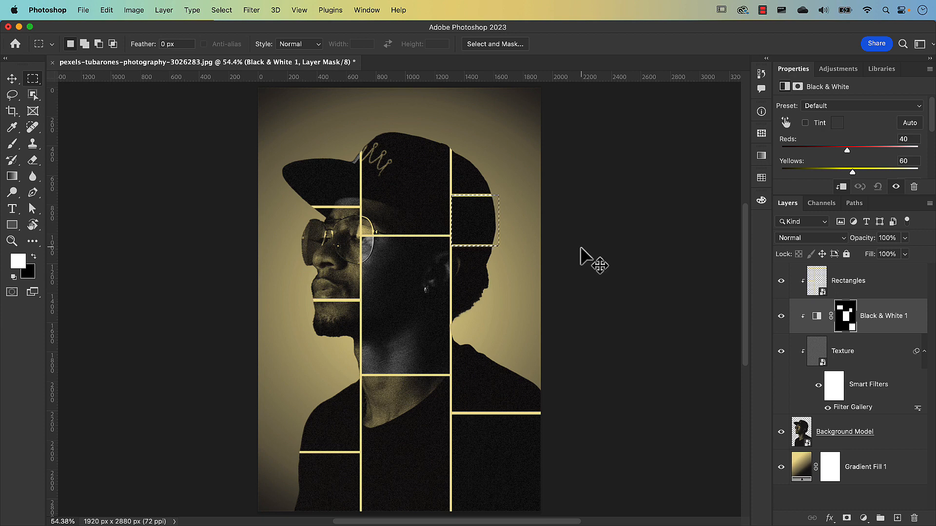
pyautogui.press('super+d')
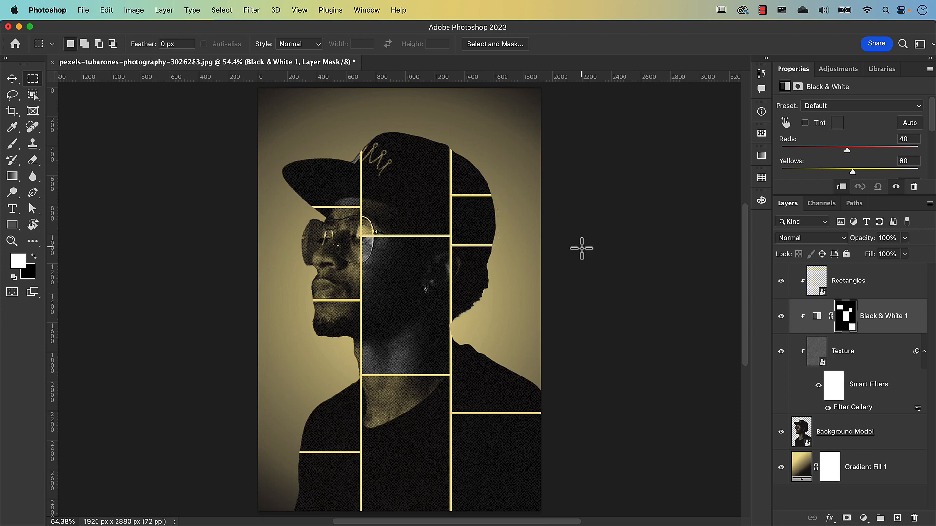
# Add a Solid Color fill layer in #c13f3f directly above the Black & White adjustment.
pyautogui.click(864, 518)
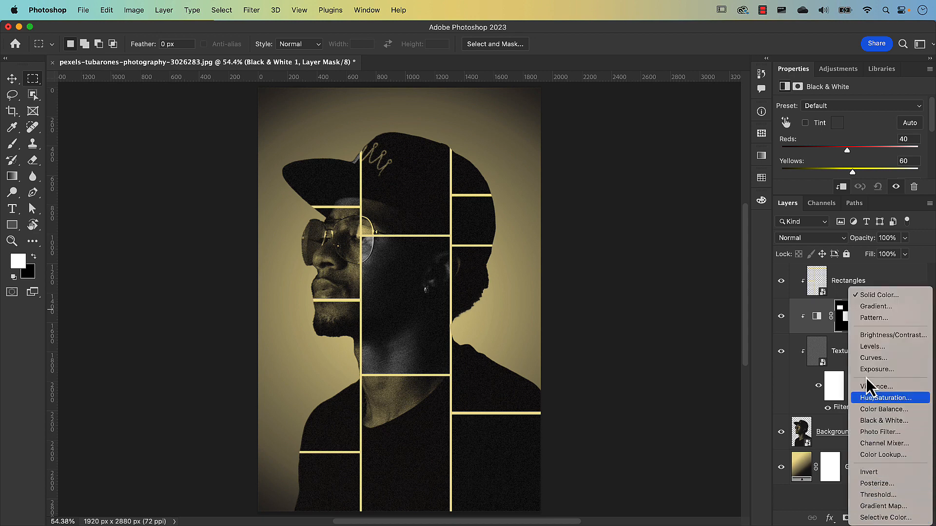
pyautogui.click(872, 297)
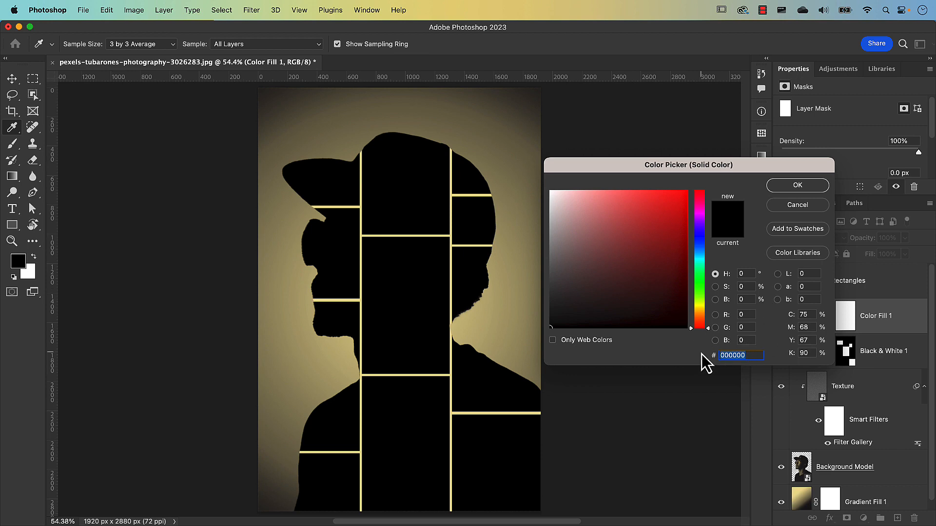
pyautogui.write('c13')
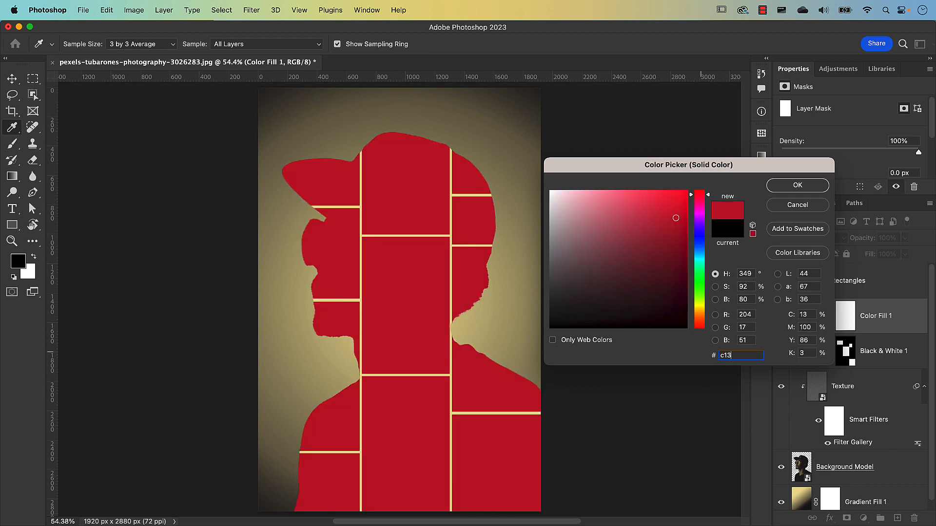
pyautogui.write('f3f')
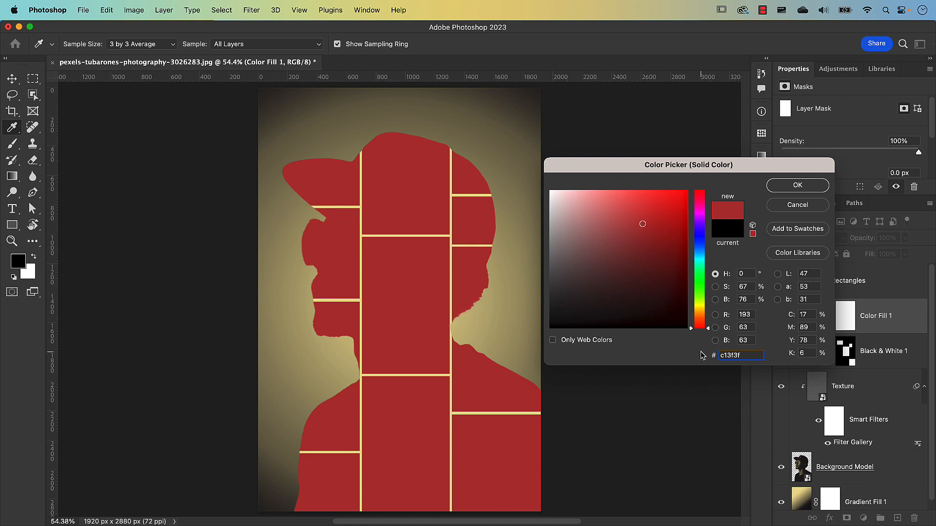
pyautogui.click(792, 186)
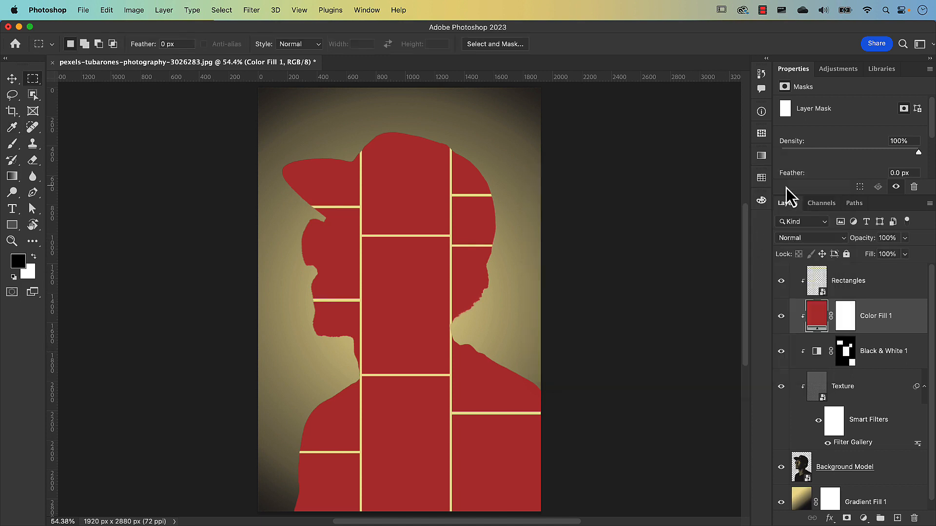
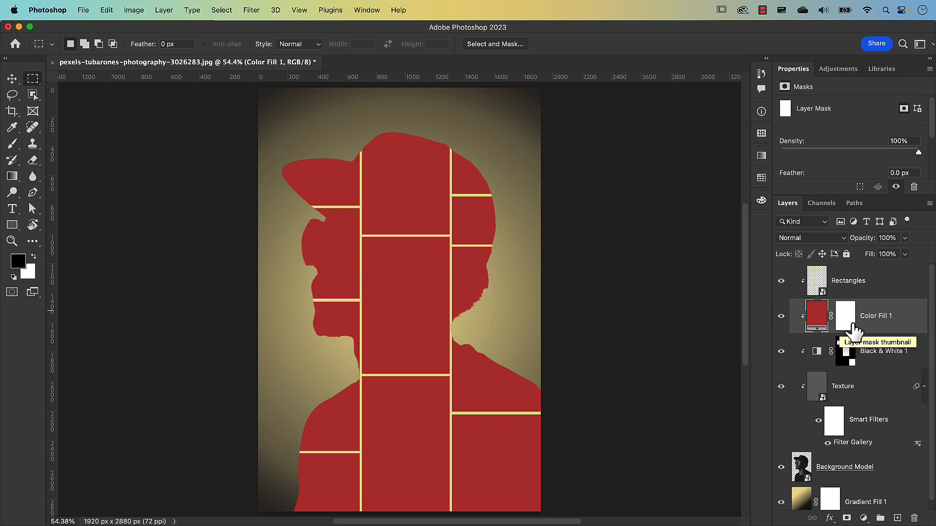
# Replace the Color Fill 1 mask with a copy of the Black & White 1 mask and set the fill's blend mode to Soft Light.
pyautogui.click(846, 361)
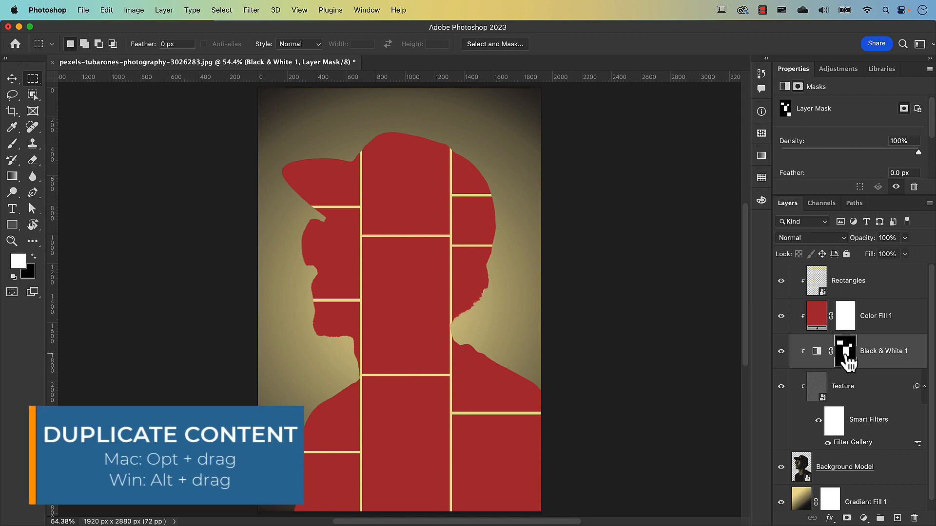
pyautogui.moveTo(847, 357); pyautogui.dragTo(846, 315)
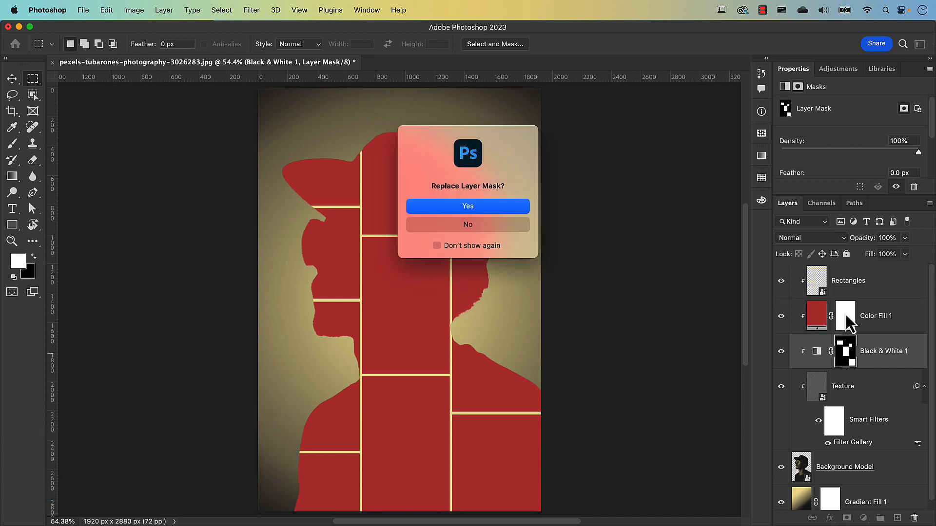
pyautogui.click(498, 214)
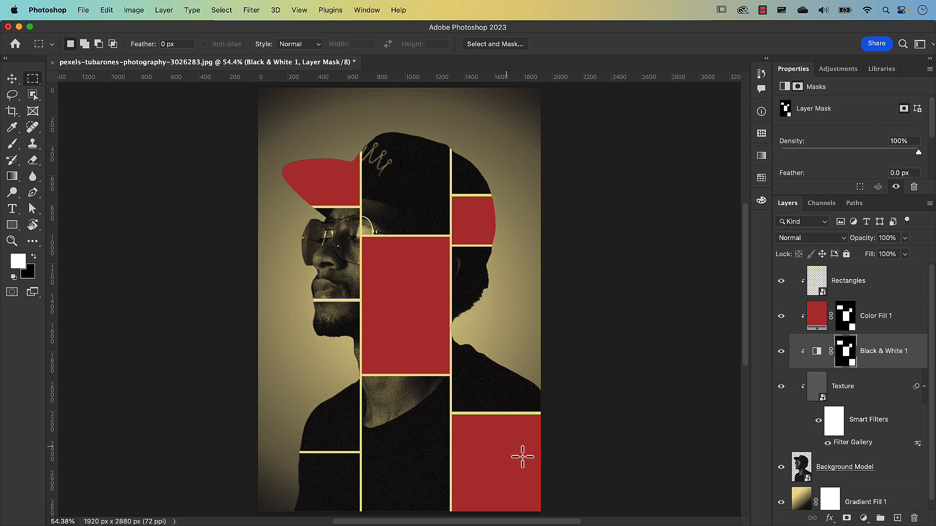
pyautogui.click(815, 322)
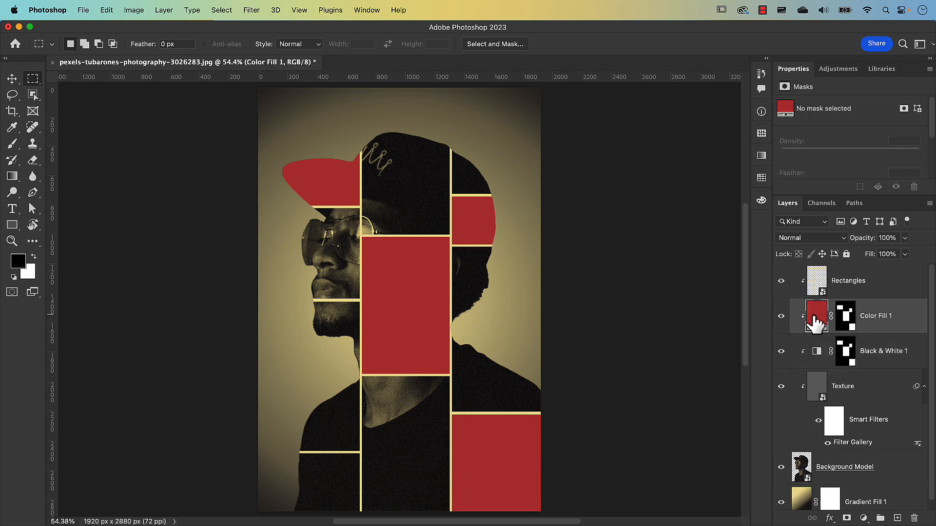
pyautogui.click(802, 238)
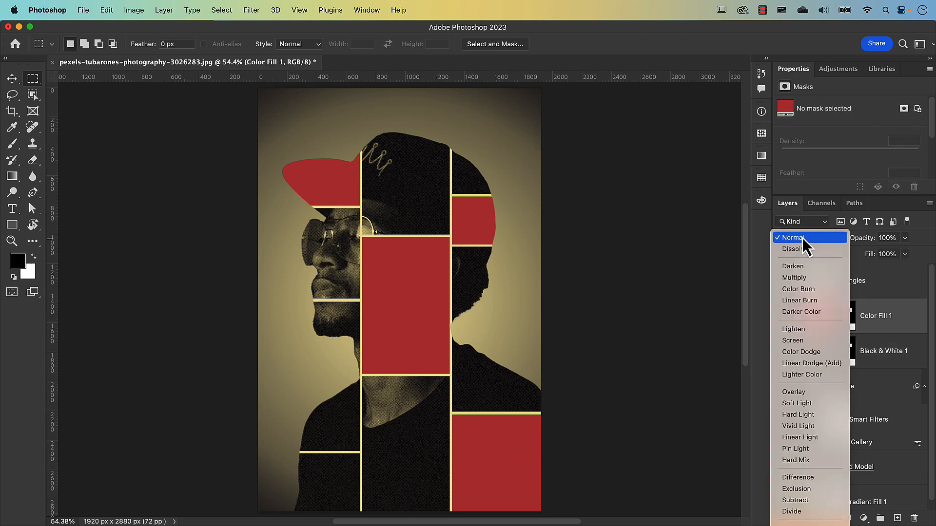
pyautogui.click(814, 402)
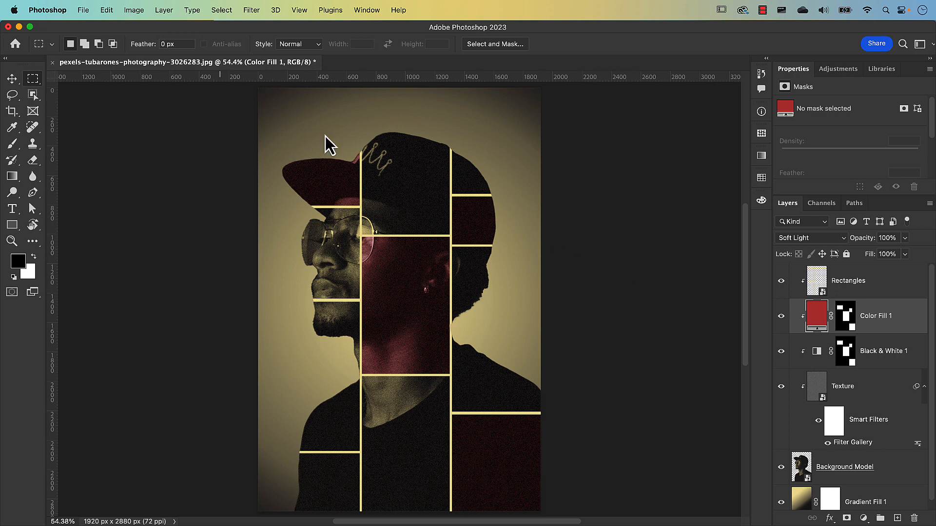
# Place black-background-with-broken-glass-texture.jpg in the document as an embedded Smart Object at its default size.
pyautogui.click(89, 10)
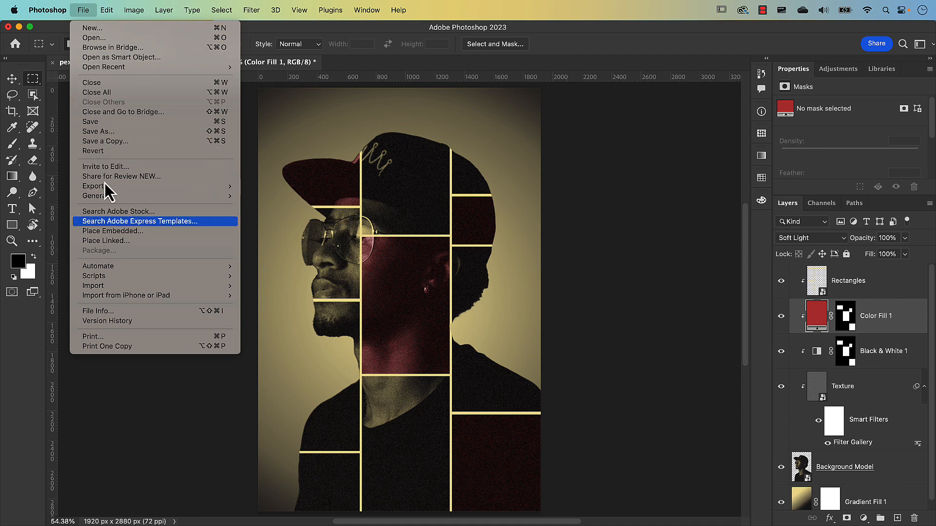
pyautogui.click(116, 231)
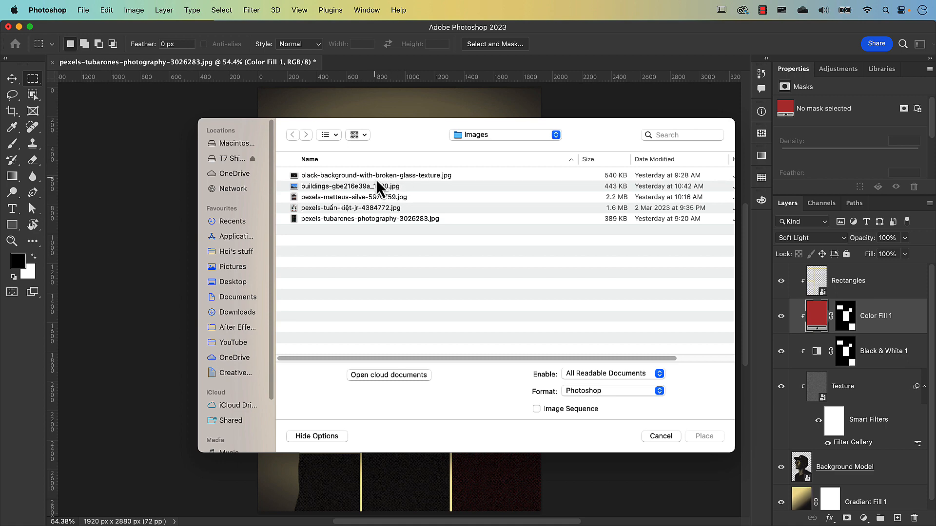
pyautogui.click(412, 177)
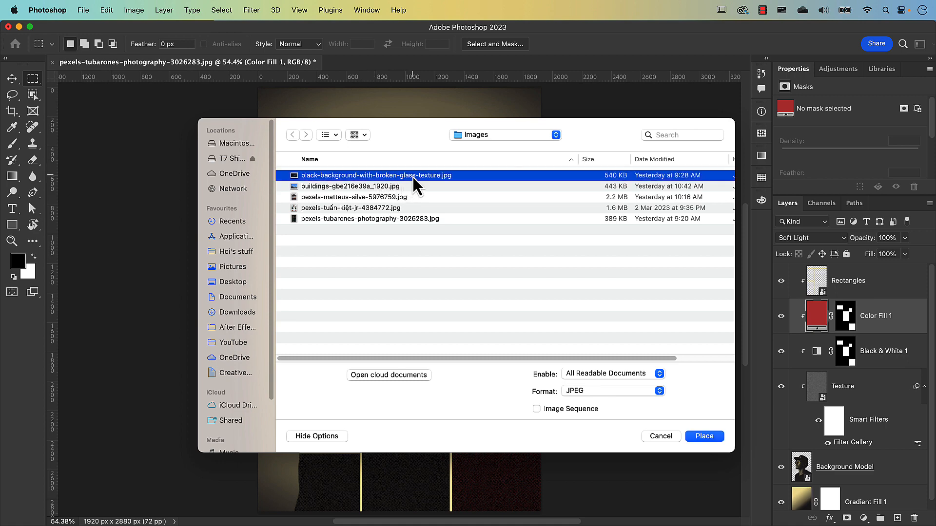
pyautogui.click(703, 436)
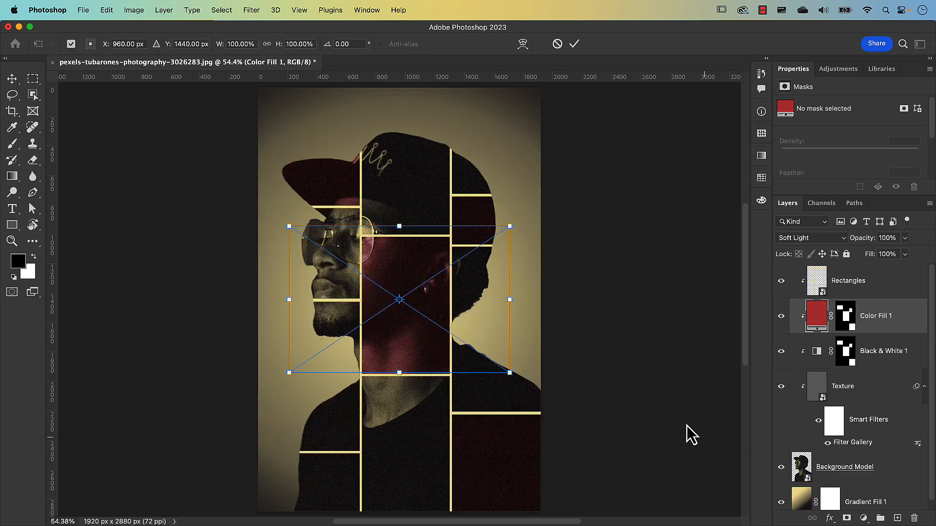
pyautogui.click(575, 43)
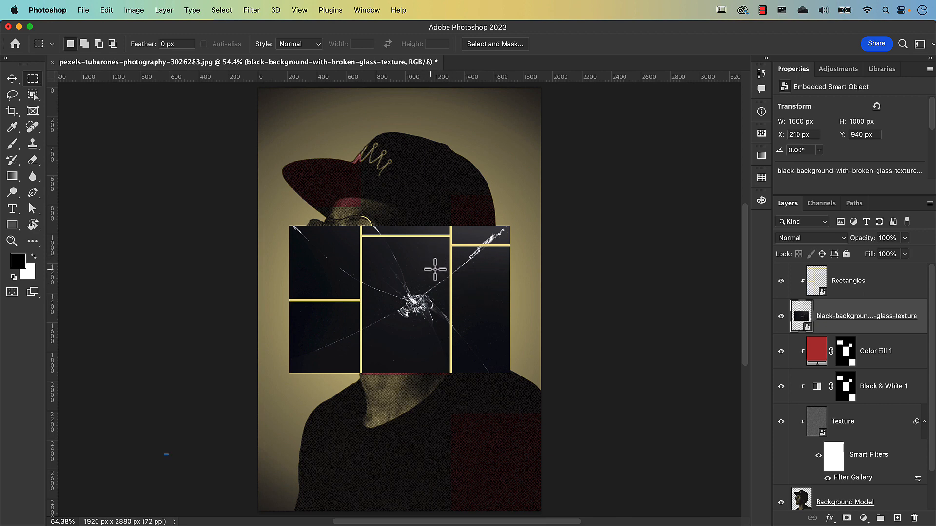
# Move the broken-glass texture layer above Rectangles and clip Rectangles to the model again.
pyautogui.press('v')
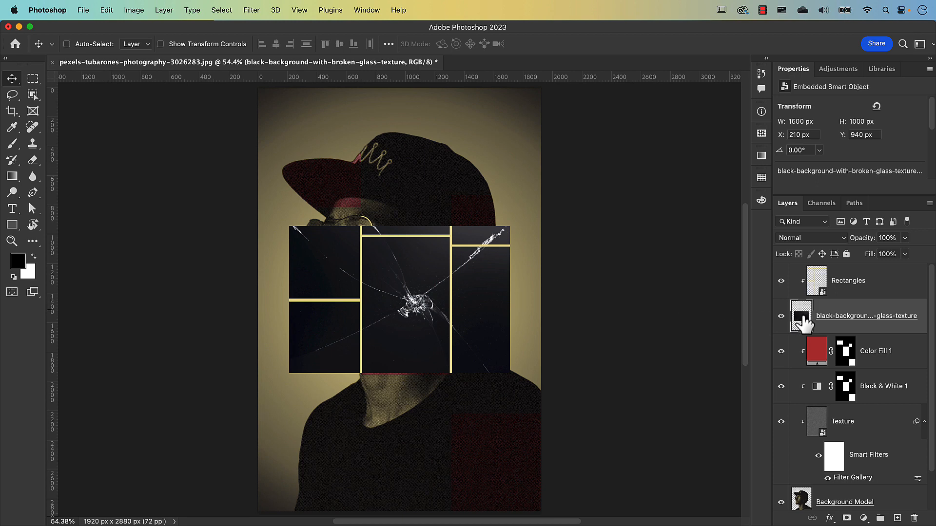
pyautogui.moveTo(802, 322); pyautogui.dragTo(798, 271)
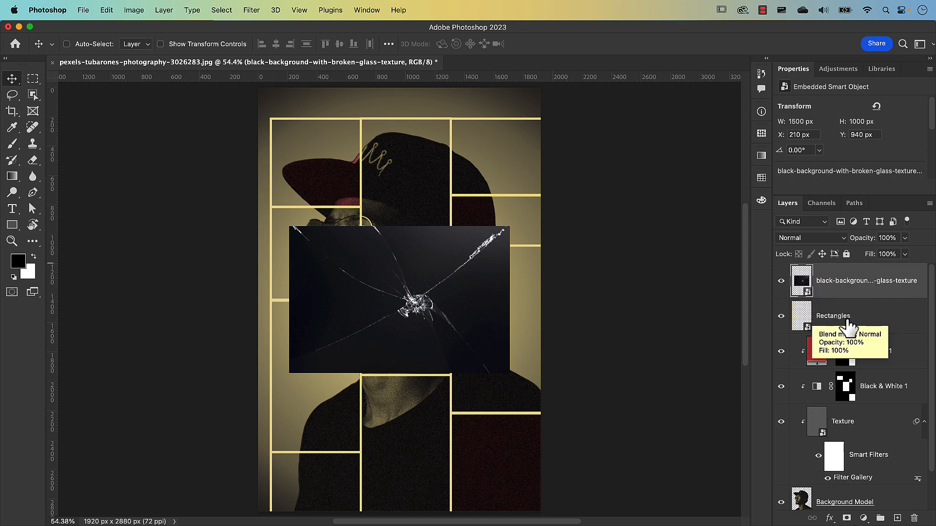
pyautogui.click(835, 320)
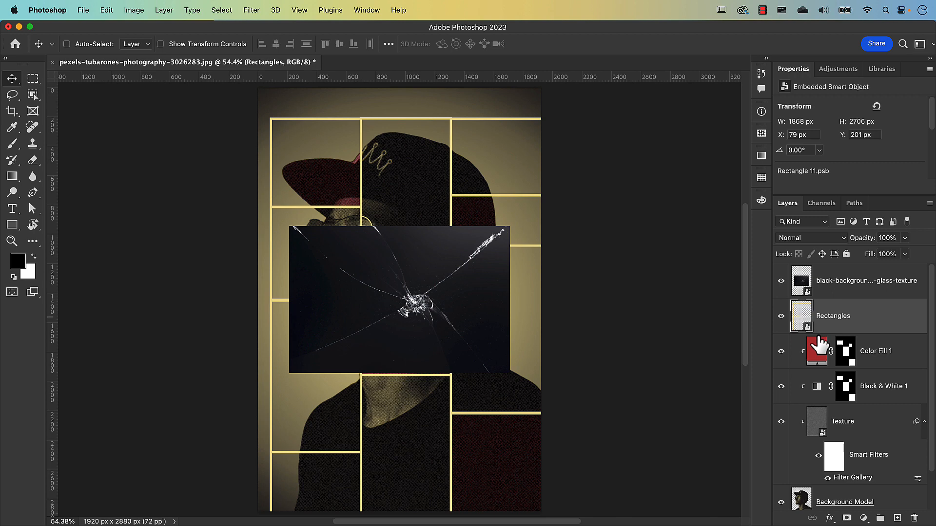
pyautogui.keyDown('alt'); pyautogui.click(819, 330); pyautogui.keyUp('alt')
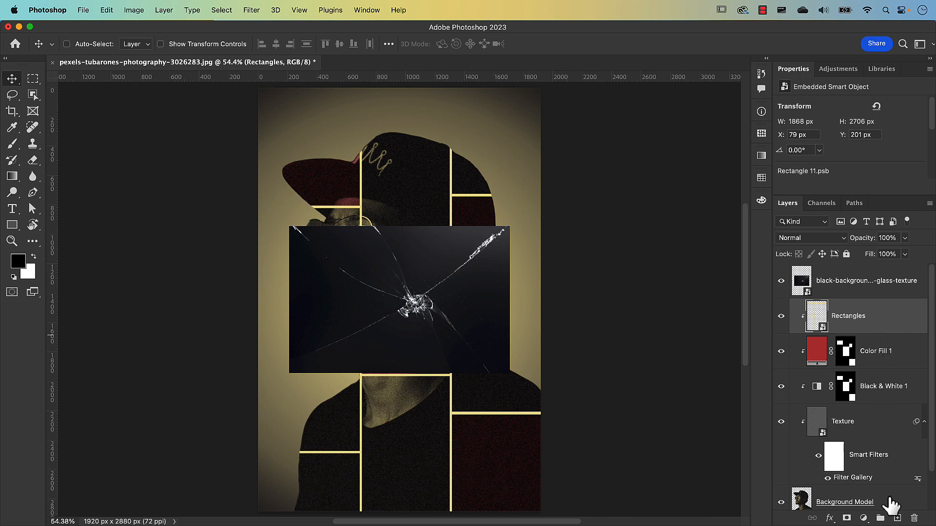
# Group the layers from Rectangles down to Background Model and name the group Model.
pyautogui.keyDown('shift'); pyautogui.click(891, 505); pyautogui.keyUp('shift')
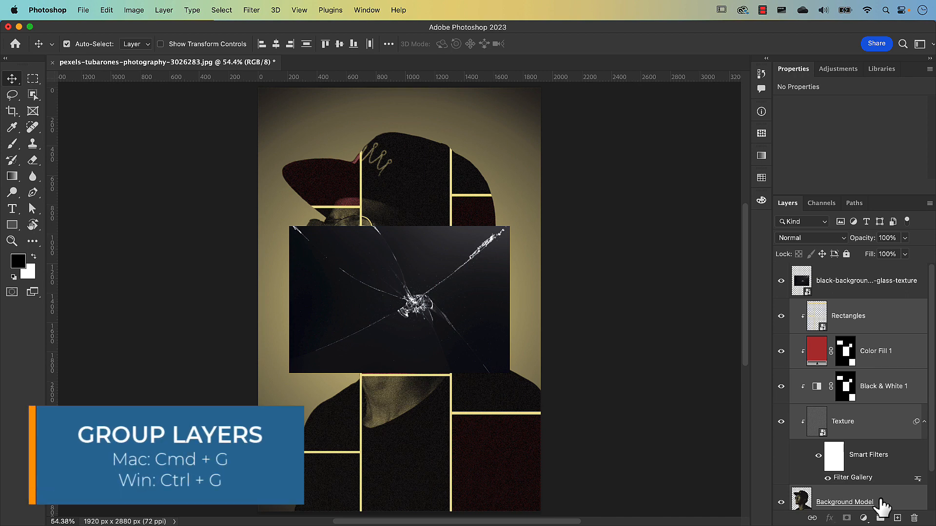
pyautogui.press('super+g')
pyautogui.doubleClick(823, 305)
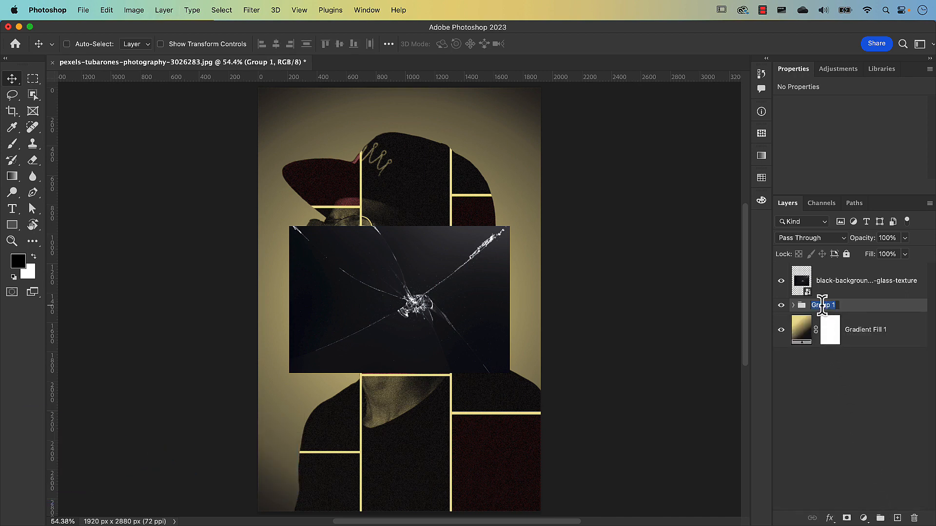
pyautogui.write('Model')
pyautogui.press('Return')
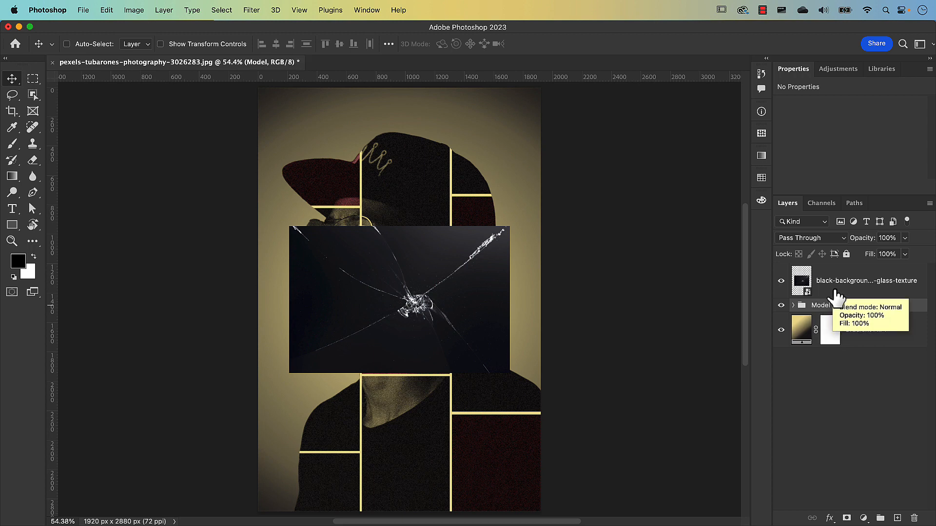
# Put the broken-glass texture layer into Free Transform and lower its opacity to 71%.
pyautogui.click(857, 293)
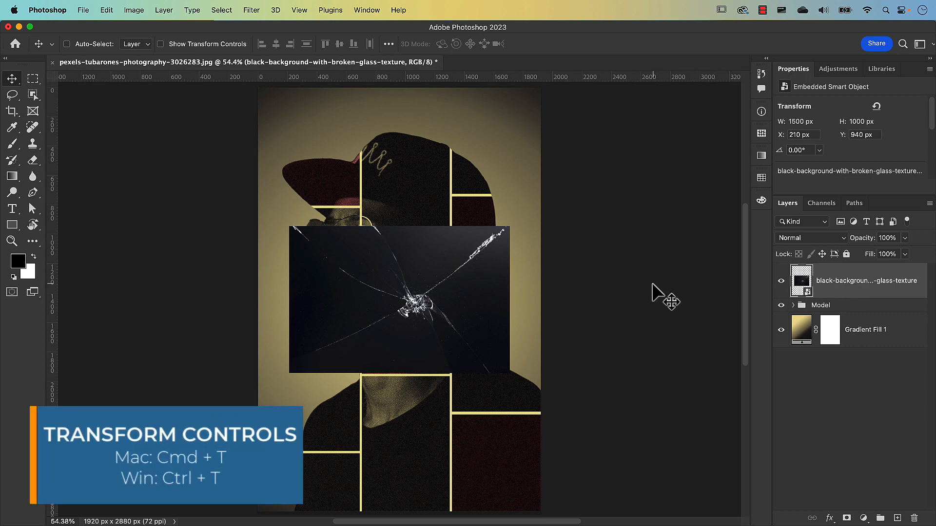
pyautogui.press('super+t')
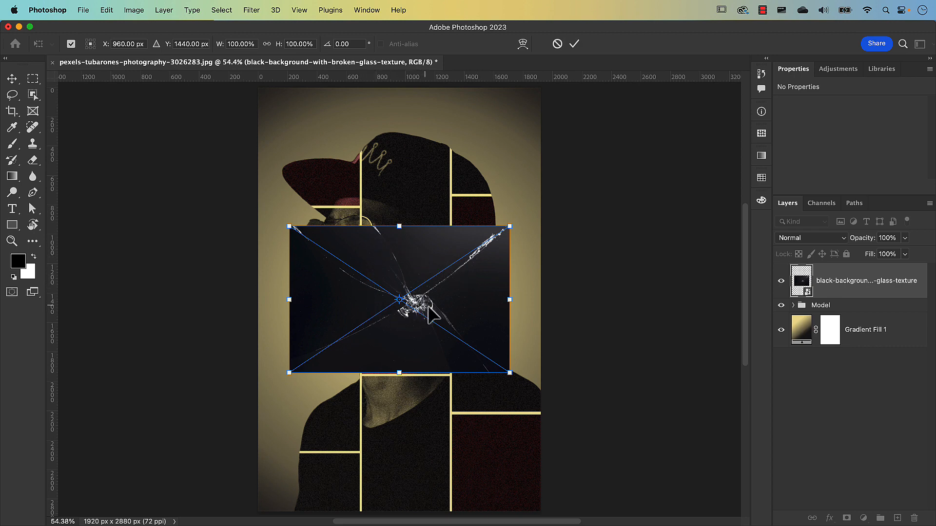
pyautogui.moveTo(864, 239); pyautogui.dragTo(852, 249)
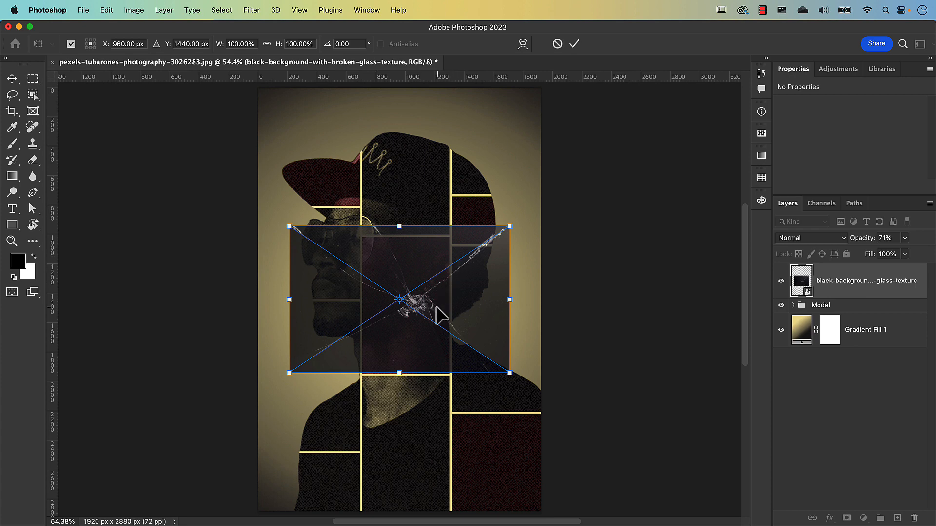
# Scale the broken-glass texture to about 142%, rotate it about -63°, and position its impact point over the man's cap.
pyautogui.moveTo(441, 316); pyautogui.dragTo(415, 210)
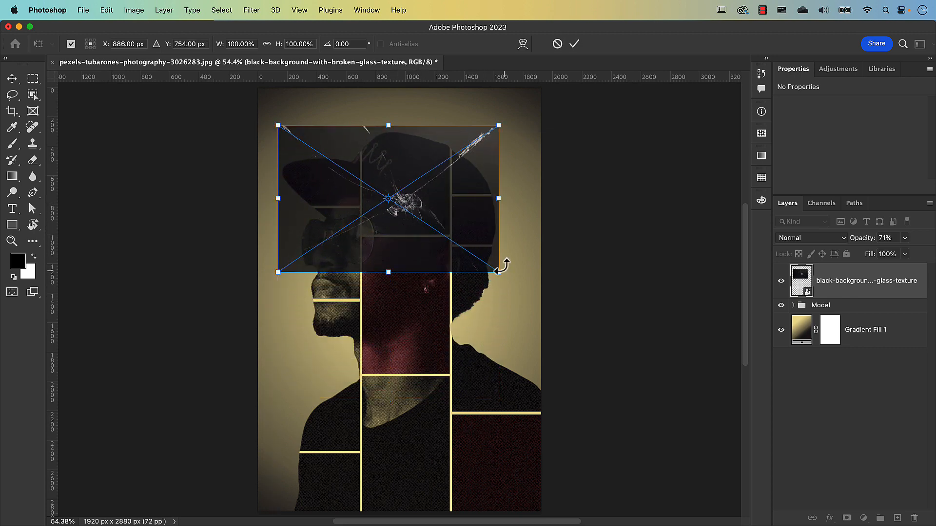
pyautogui.moveTo(515, 276); pyautogui.dragTo(503, 165)
pyautogui.moveTo(382, 332); pyautogui.dragTo(377, 412)
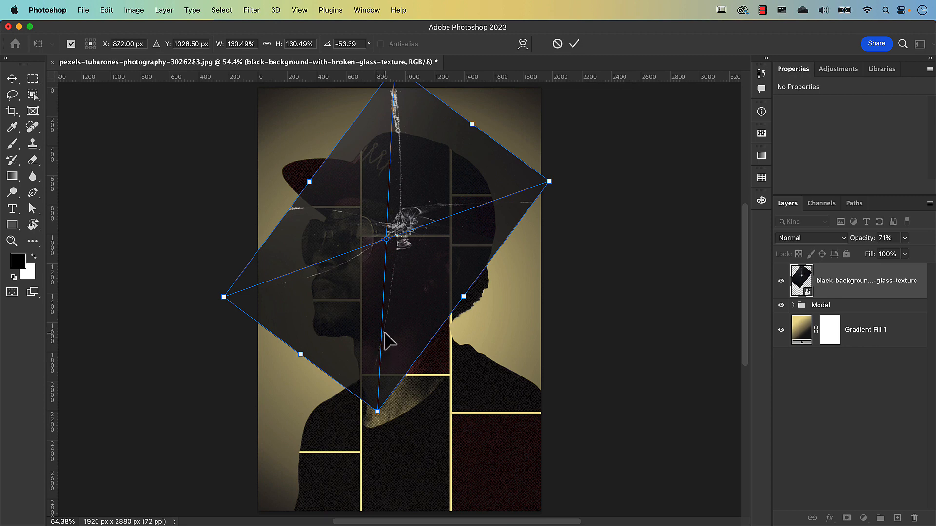
pyautogui.moveTo(434, 293); pyautogui.dragTo(432, 274)
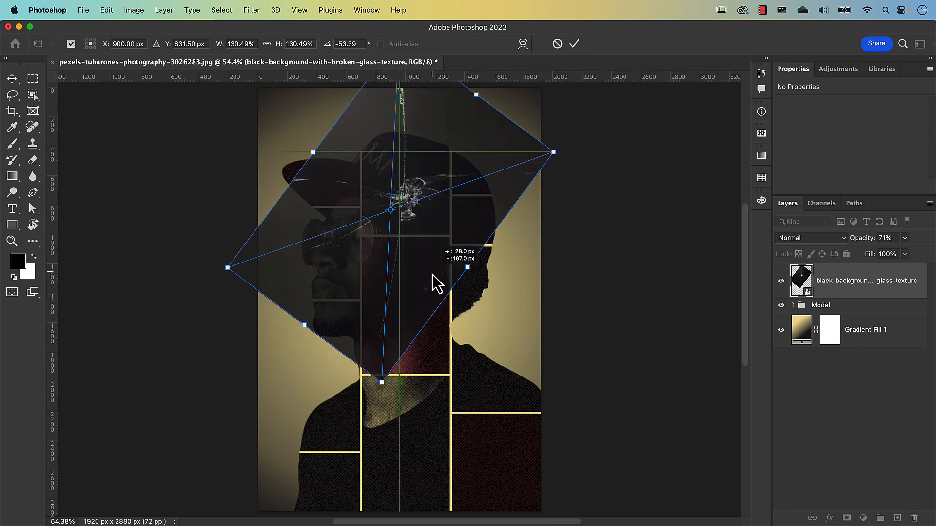
pyautogui.moveTo(382, 382); pyautogui.dragTo(386, 414)
pyautogui.moveTo(426, 324); pyautogui.dragTo(418, 314)
pyautogui.moveTo(379, 416); pyautogui.dragTo(413, 431)
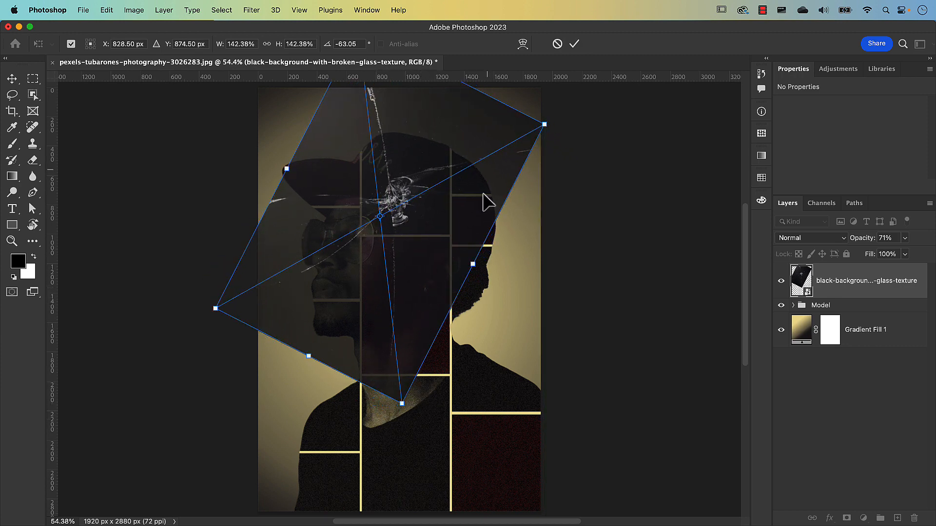
pyautogui.click(575, 45)
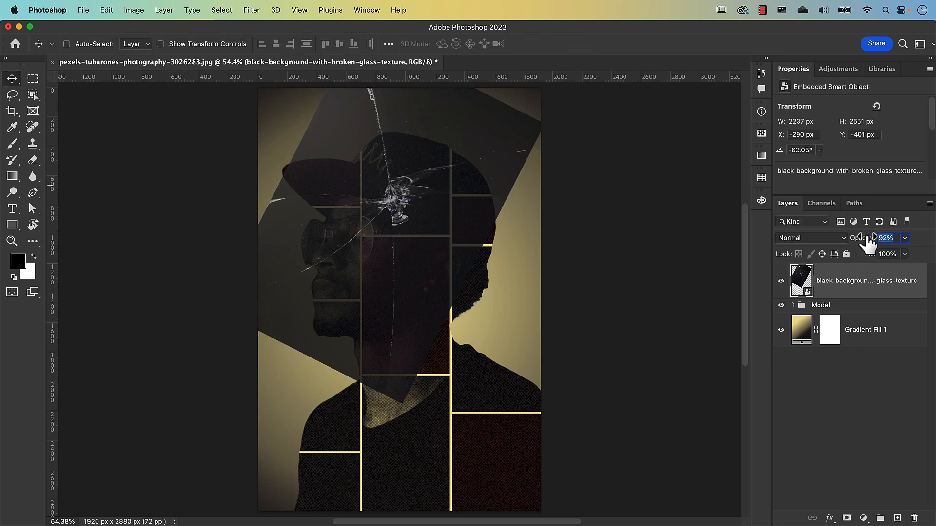
# Set the broken-glass texture layer to 100% opacity with the Lighten blend mode.
pyautogui.click(887, 238)
pyautogui.write('100')
pyautogui.press('Return')
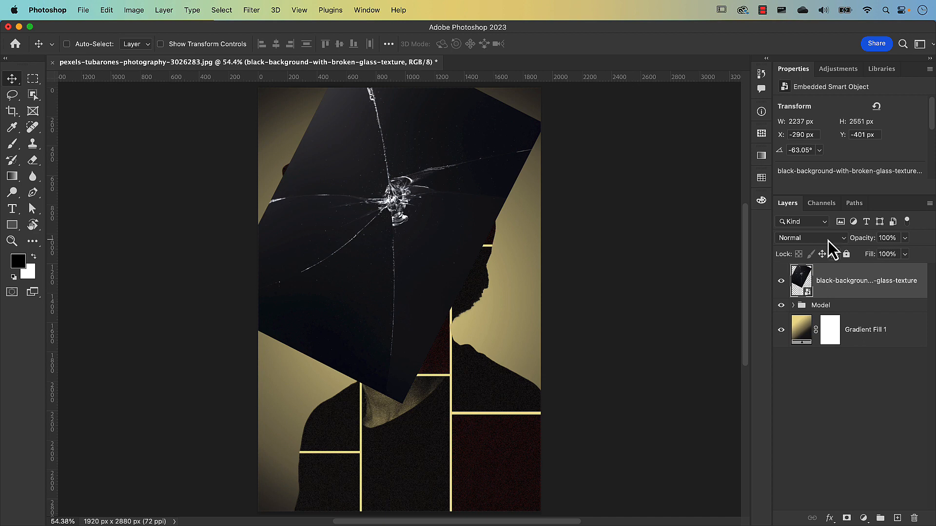
pyautogui.click(810, 241)
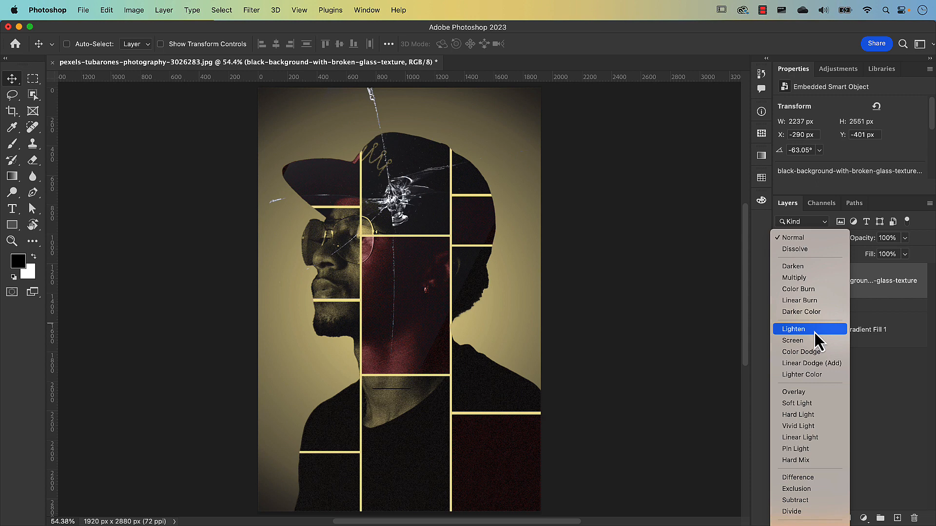
pyautogui.click(815, 333)
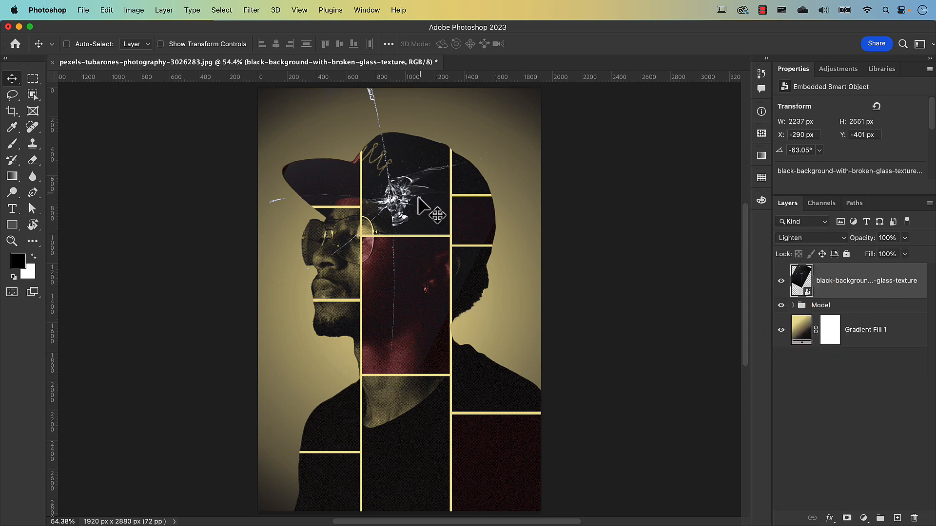
# Open a Levels adjustment for the broken-glass texture layer and move its dialog clear of the cracks.
pyautogui.scroll(3, 423, 207)
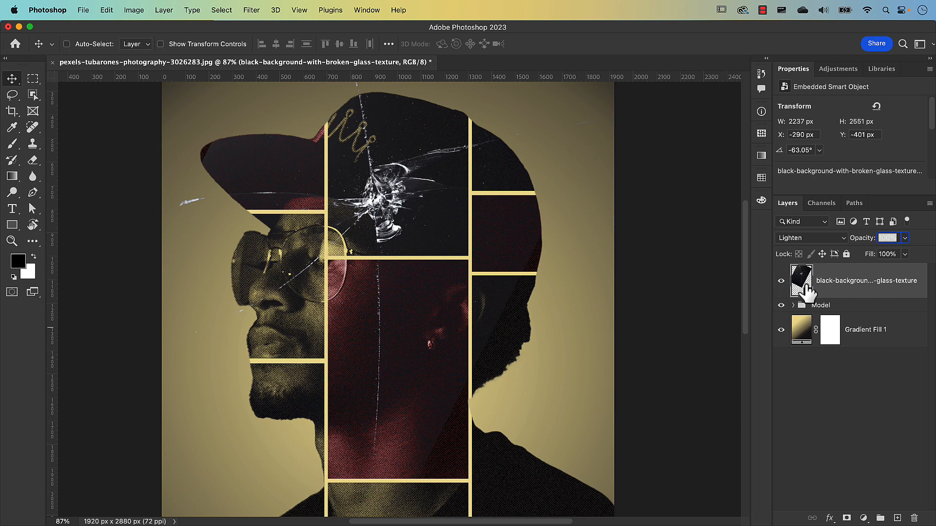
pyautogui.press('Return')
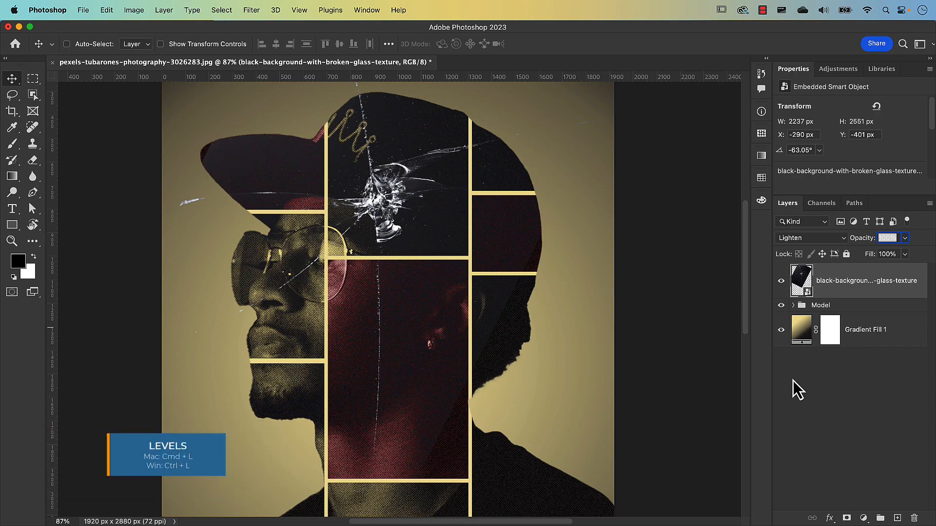
pyautogui.press('super+l')
pyautogui.moveTo(501, 134); pyautogui.dragTo(654, 126)
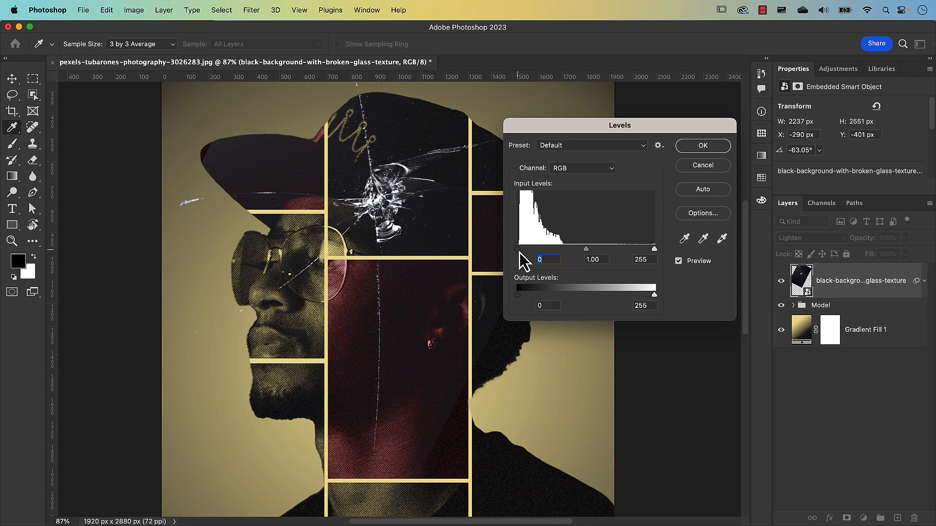
# Try a Levels black input of 116 on the broken-glass texture and reset the value.
pyautogui.press('Up')
pyautogui.press('Up')
pyautogui.press('Up')
pyautogui.press('Up')
pyautogui.press('Up')
pyautogui.press('Up')
pyautogui.press('Up')
pyautogui.press('Up')
pyautogui.press('Up')
pyautogui.press('Up')
pyautogui.press('Up')
pyautogui.press('Up')
pyautogui.press('Up')
pyautogui.press('Up')
pyautogui.press('Up')
pyautogui.press('Up')
pyautogui.press('Up')
pyautogui.press('Up')
pyautogui.press('Up')
pyautogui.press('Up')
pyautogui.press('Up')
pyautogui.hotkey('shift', 'Up')
pyautogui.hotkey('shift', 'Up')
pyautogui.hotkey('shift', 'Up')
pyautogui.hotkey('shift', 'Up')
pyautogui.hotkey('shift', 'Up')
pyautogui.hotkey('shift', 'Up')
pyautogui.hotkey('shift', 'Up')
pyautogui.hotkey('shift', 'Up')
pyautogui.hotkey('shift', 'Up')
pyautogui.hotkey('shift', 'Up')
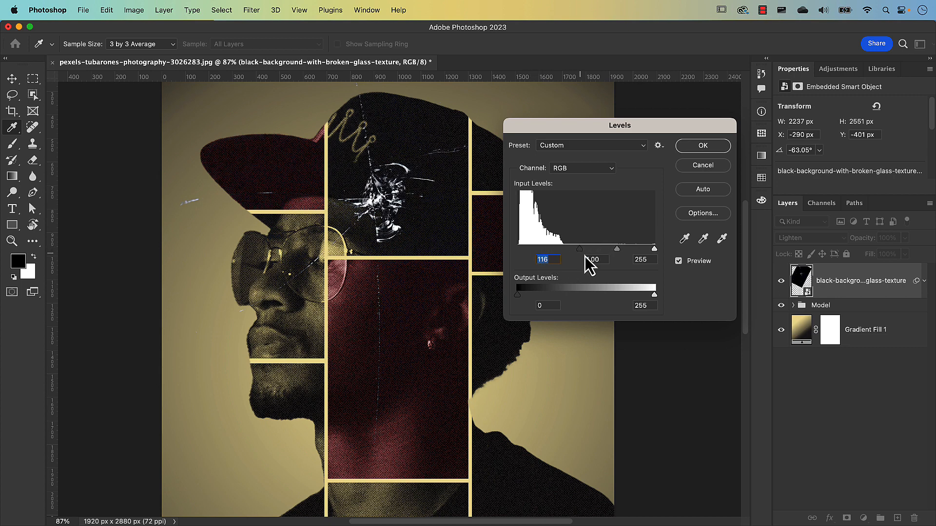
pyautogui.write('0')
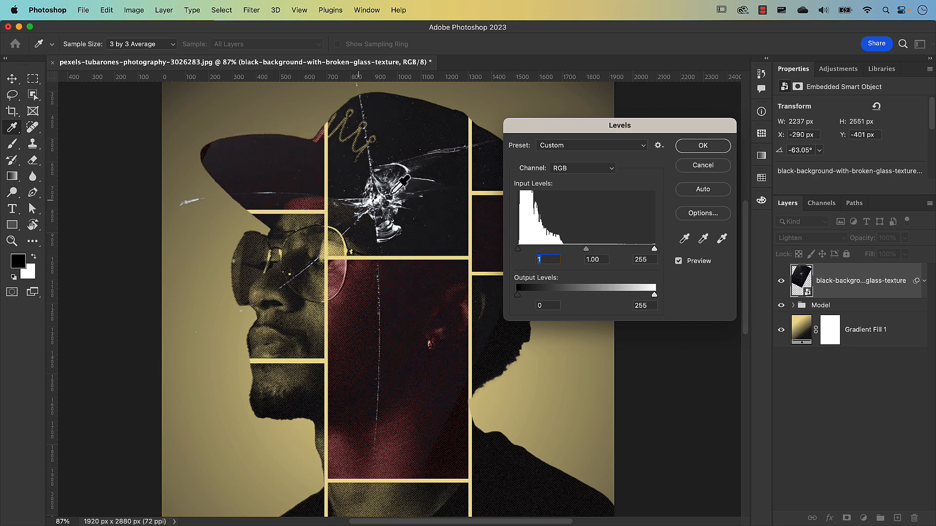
# Apply Levels to the broken-glass texture with input values 46, 0.63 and 195.
pyautogui.moveTo(519, 250); pyautogui.dragTo(543, 255)
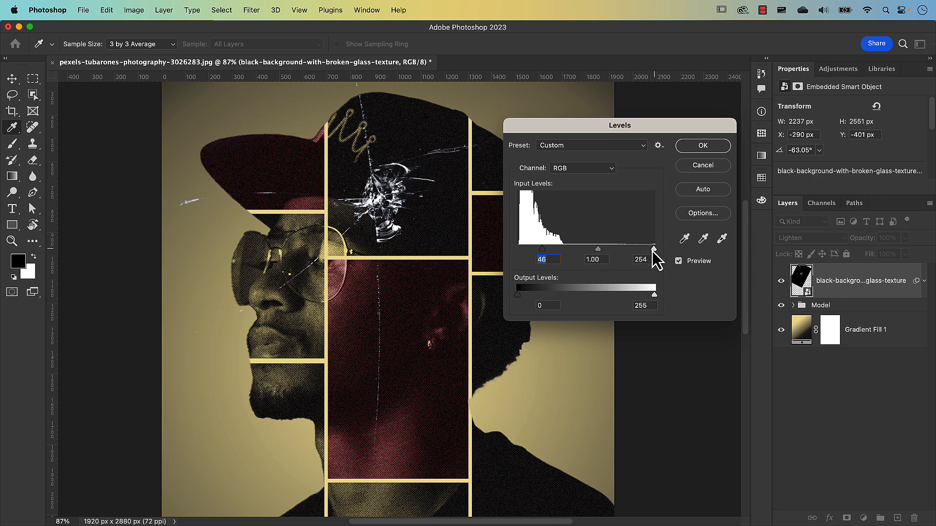
pyautogui.moveTo(652, 250); pyautogui.dragTo(644, 248)
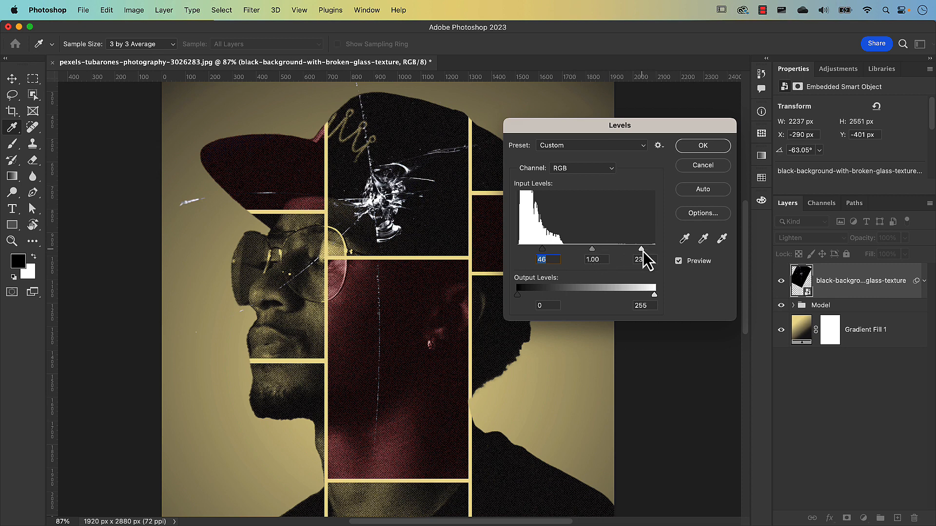
pyautogui.moveTo(643, 251); pyautogui.dragTo(591, 256)
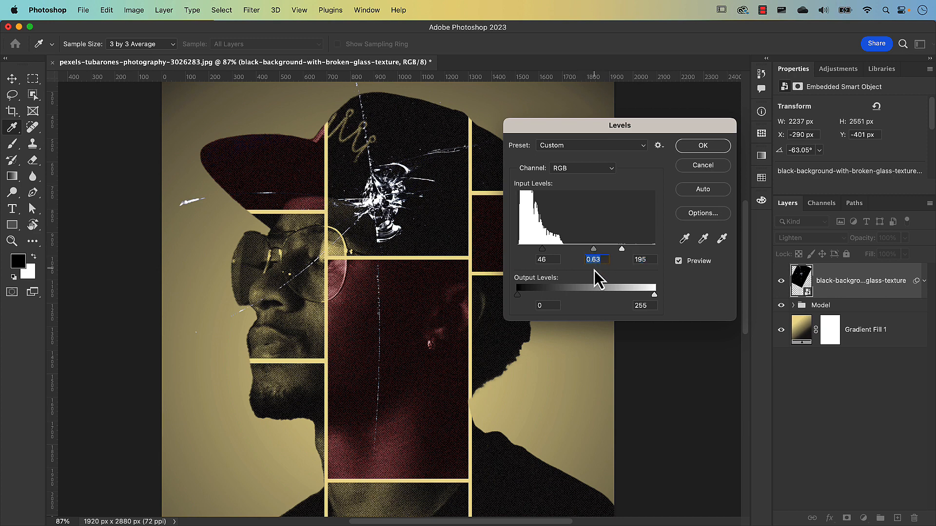
pyautogui.click(703, 146)
# Add a layer mask to the broken-glass texture layer.
pyautogui.press('v')
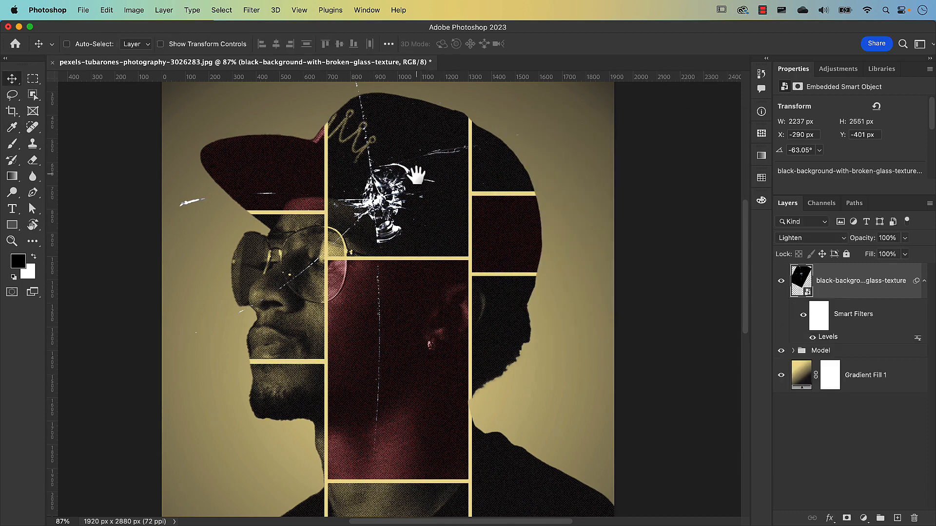
pyautogui.moveTo(429, 181); pyautogui.dragTo(421, 270)
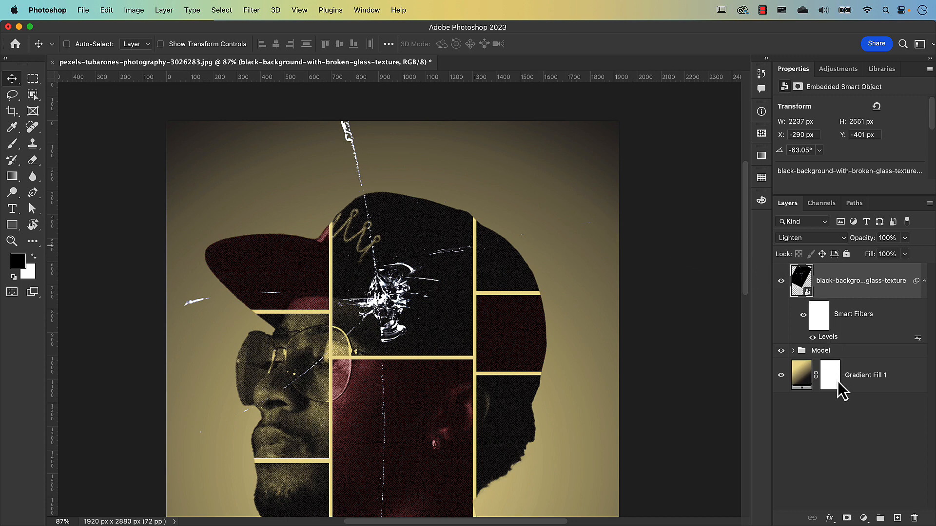
pyautogui.click(847, 519)
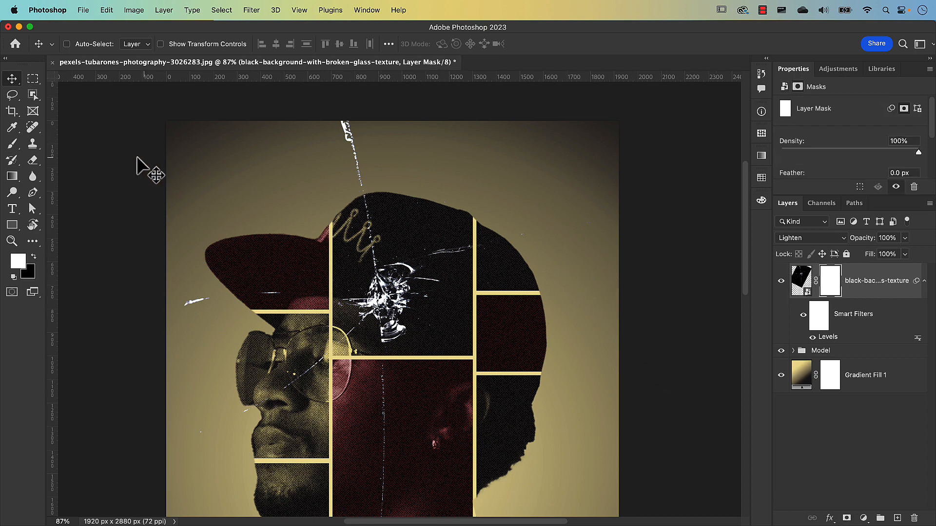
# Mask out the cracks extending beyond the man's head with a black brush about 202 px wide at 100% hardness.
pyautogui.click(11, 146)
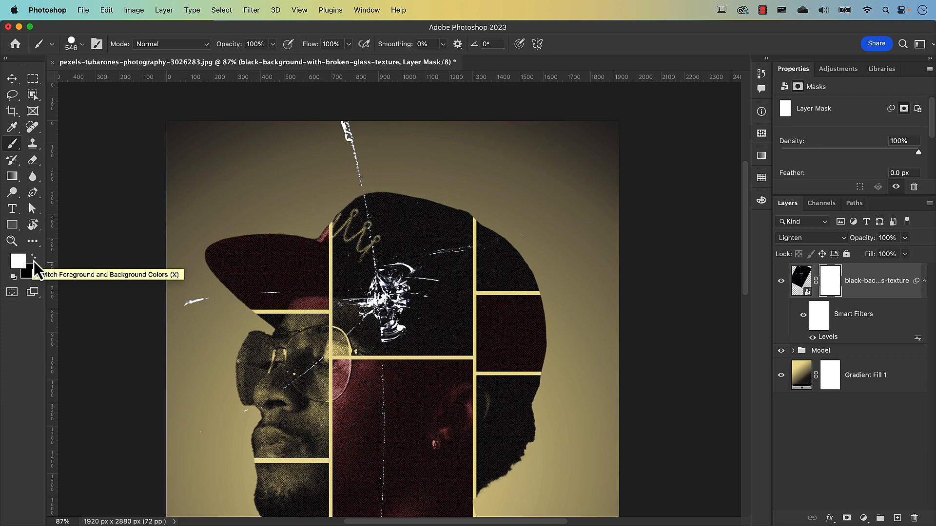
pyautogui.press('x')
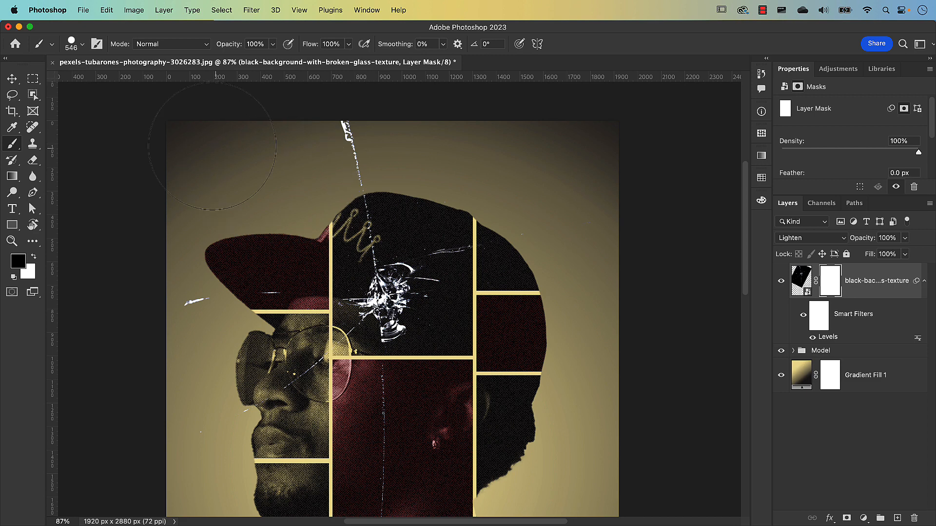
pyautogui.click(83, 45)
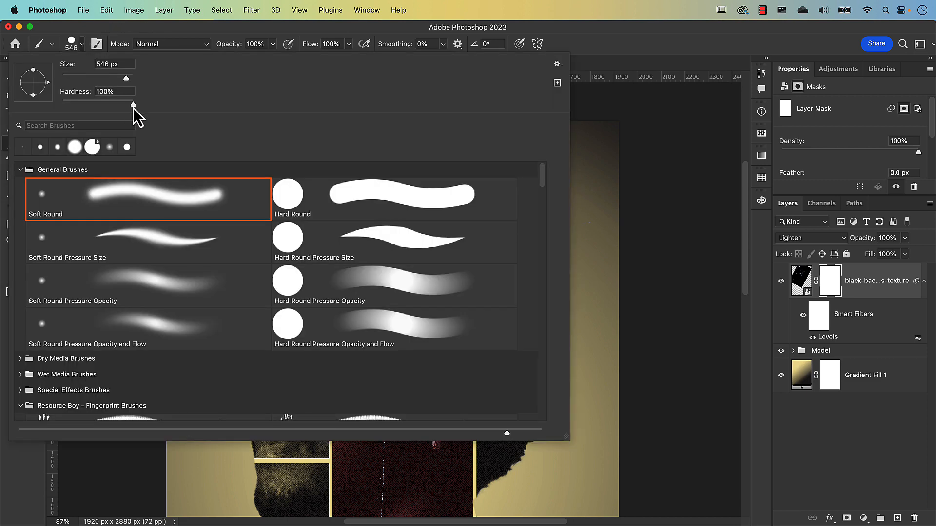
pyautogui.press('Tab')
pyautogui.click(618, 65)
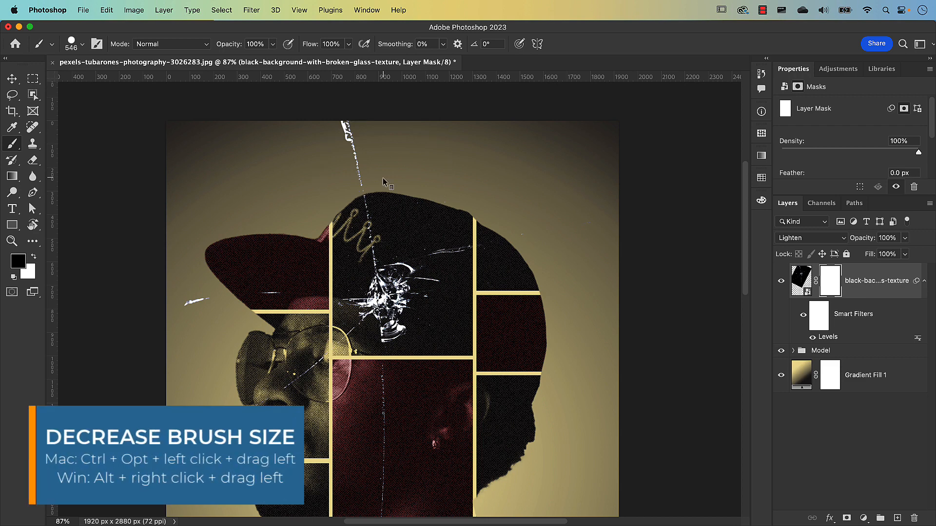
pyautogui.moveTo(383, 178); pyautogui.dragTo(298, 188)
pyautogui.moveTo(328, 129)
pyautogui.mouseDown()
pyautogui.moveTo(351, 159)
pyautogui.moveTo(344, 167)
pyautogui.moveTo(359, 171)
pyautogui.mouseUp()
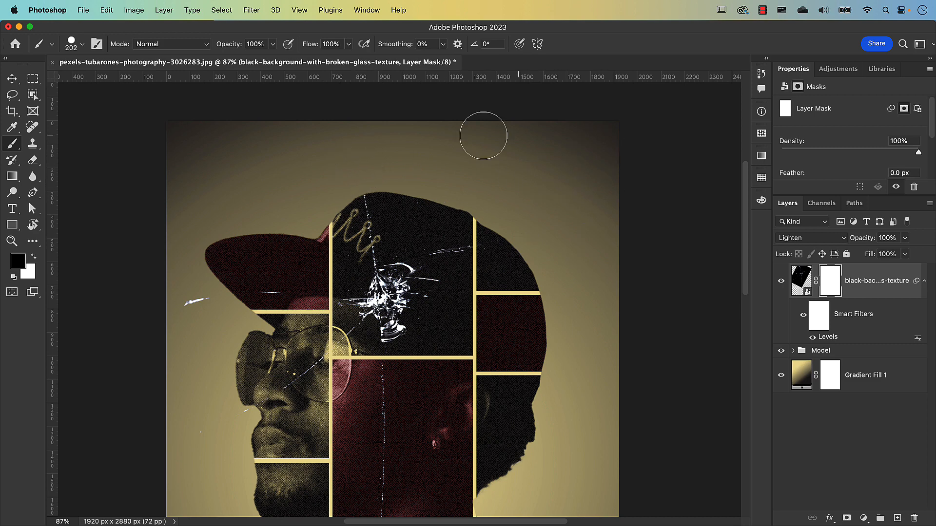
pyautogui.moveTo(197, 302)
pyautogui.mouseDown()
pyautogui.moveTo(187, 393)
pyautogui.moveTo(229, 415)
pyautogui.mouseUp()
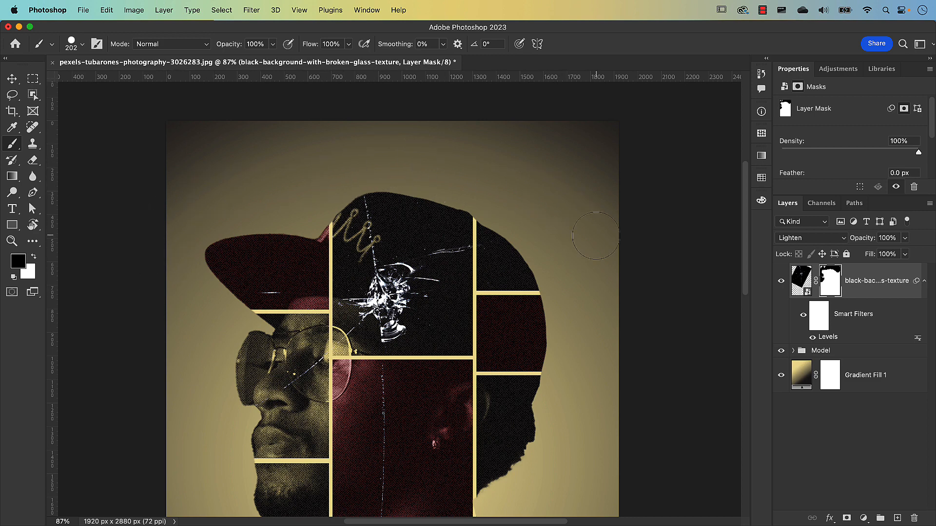
# Group the broken-glass texture layer, name the group Broken Glass, and collapse it.
pyautogui.press('super+0')
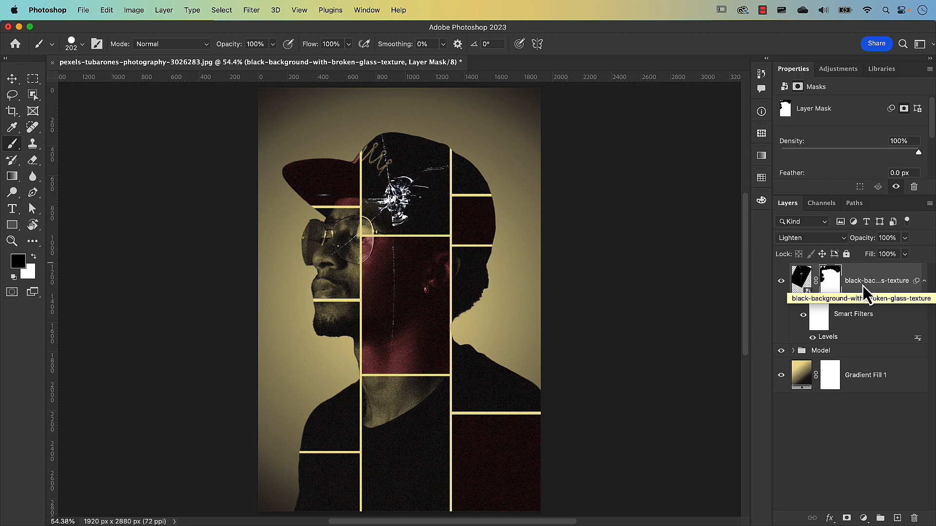
pyautogui.press('super+g')
pyautogui.doubleClick(824, 271)
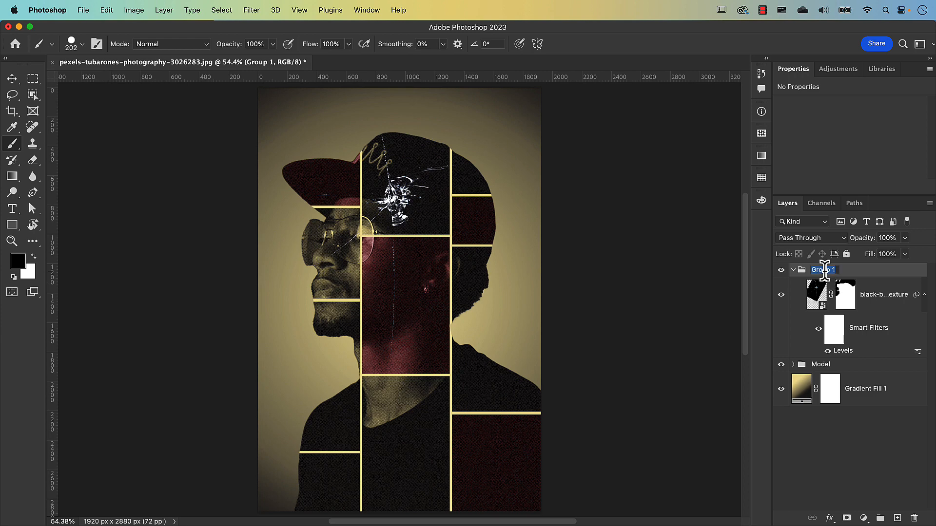
pyautogui.write('Broken Glass')
pyautogui.press('Return')
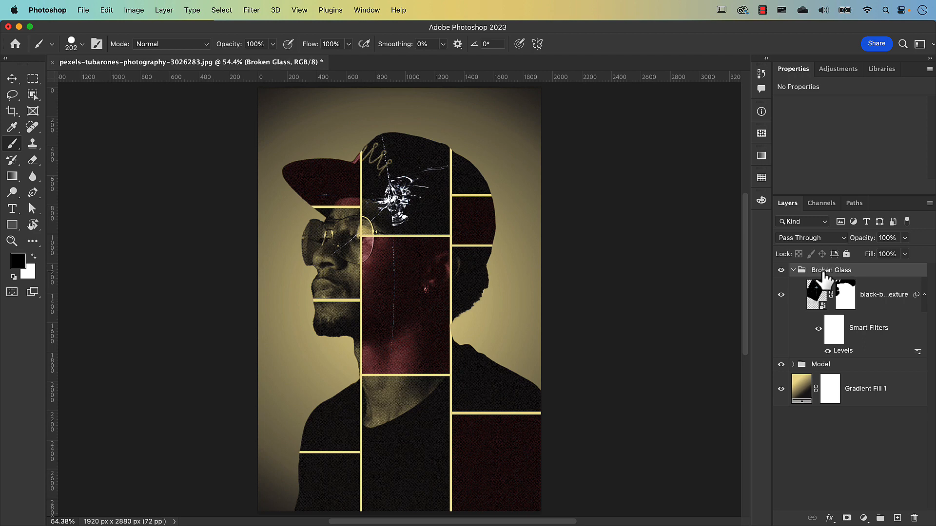
pyautogui.click(793, 271)
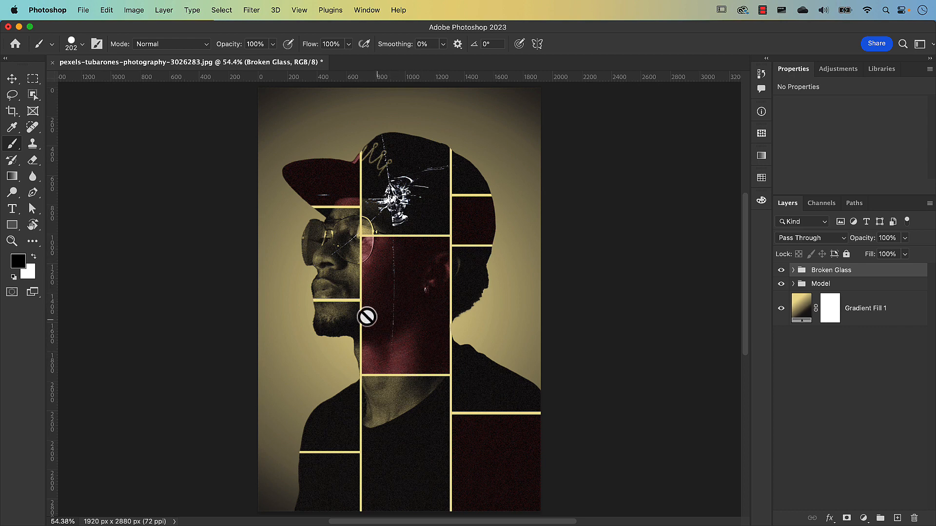
# Place the Pexels photo numbered 4384772 in the document as an embedded Smart Object at its default size.
pyautogui.click(83, 10)
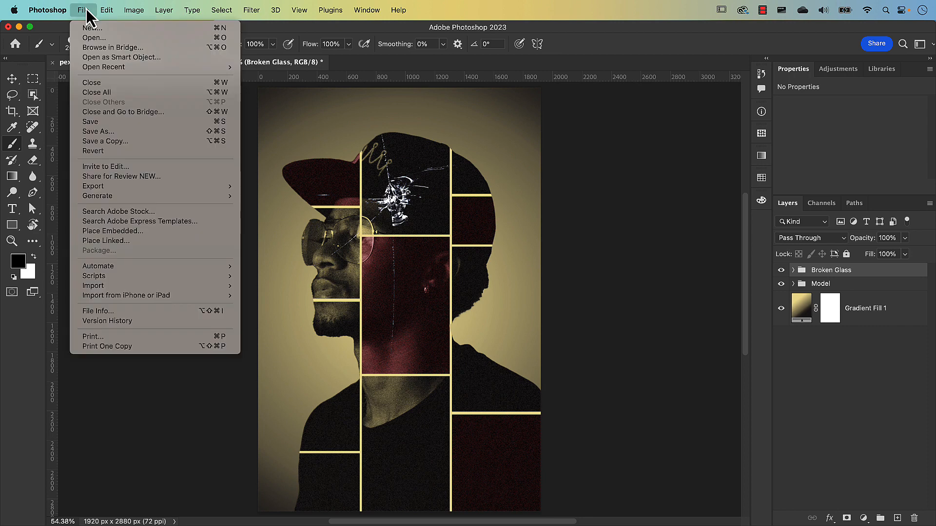
pyautogui.click(116, 233)
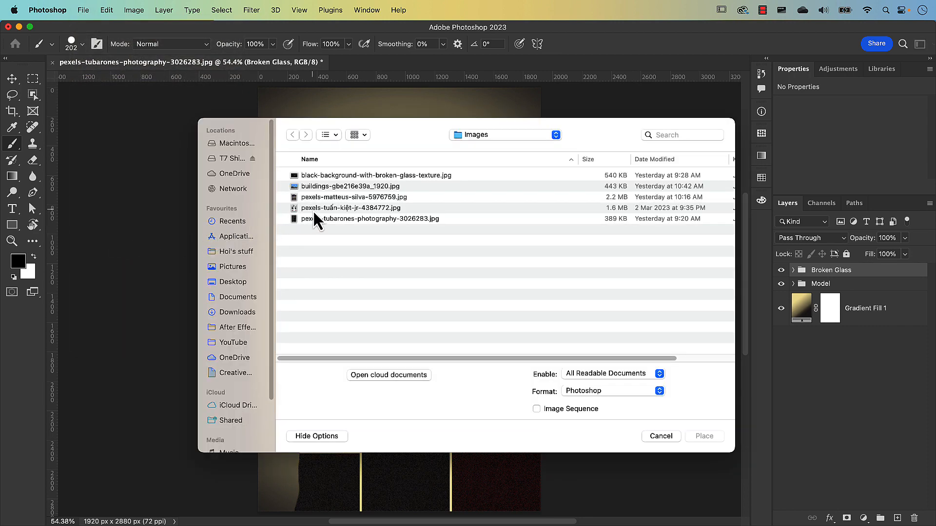
pyautogui.doubleClick(381, 210)
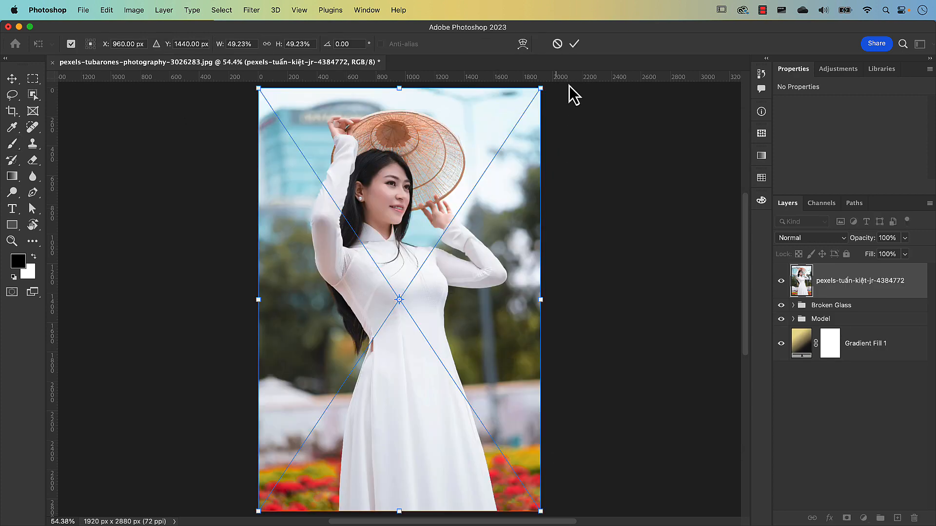
pyautogui.click(575, 44)
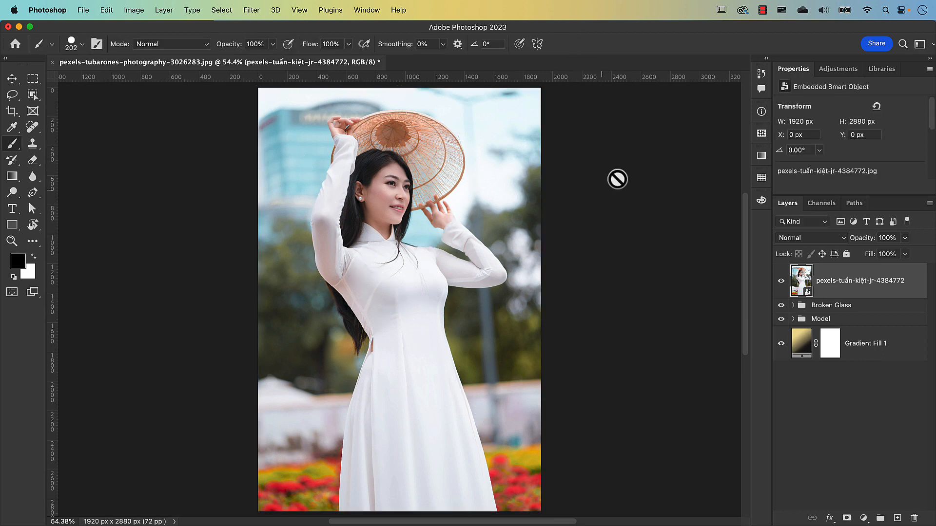
# Scale the woman's photo to 18.51% and position it over the poster's middle column, using 54% layer opacity as a guide before restoring 100%.
pyautogui.moveTo(866, 244)
pyautogui.mouseDown()
pyautogui.moveTo(847, 243)
pyautogui.moveTo(857, 240)
pyautogui.mouseUp()
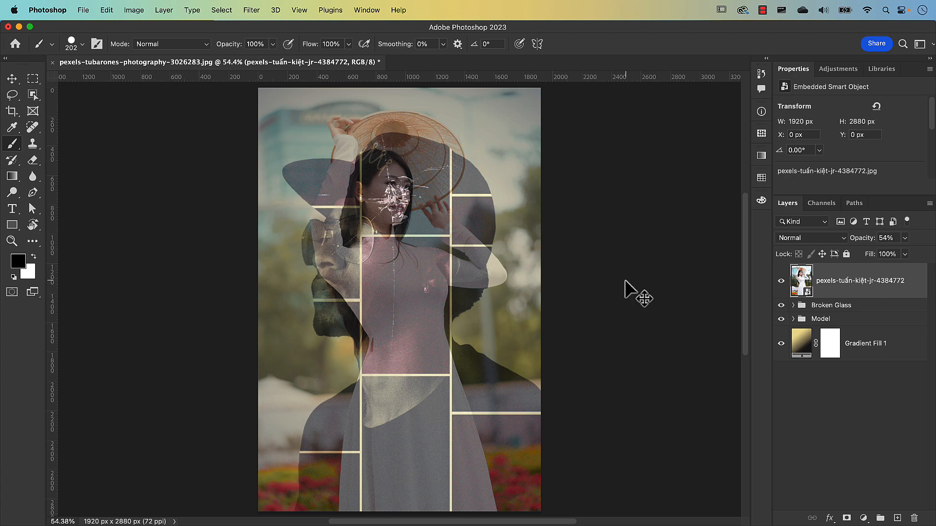
pyautogui.press('super+t')
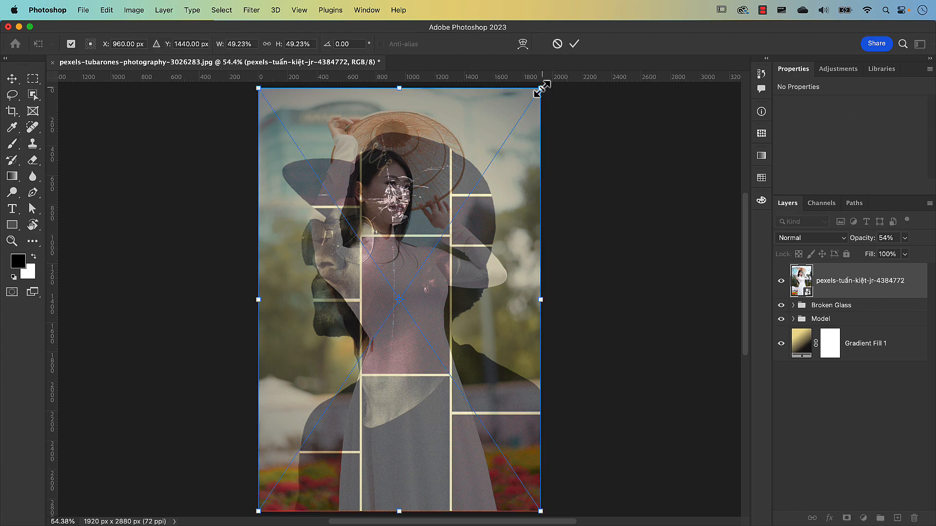
pyautogui.moveTo(540, 89); pyautogui.dragTo(452, 221)
pyautogui.moveTo(443, 300); pyautogui.dragTo(454, 347)
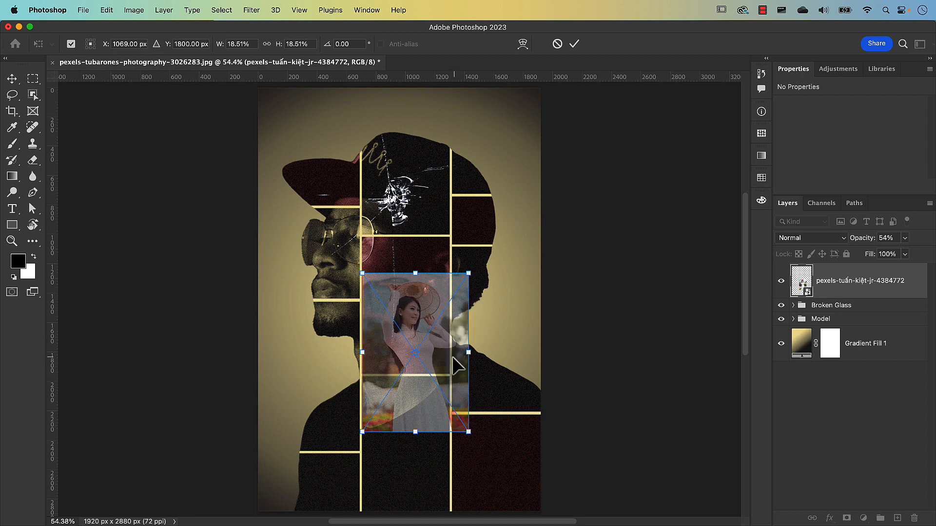
pyautogui.scroll(3, 446, 358)
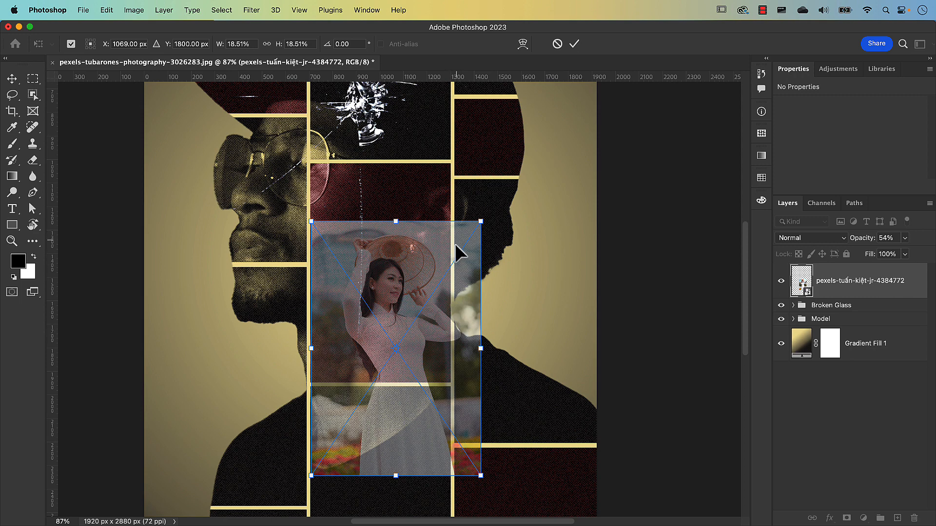
pyautogui.moveTo(441, 354); pyautogui.dragTo(441, 362)
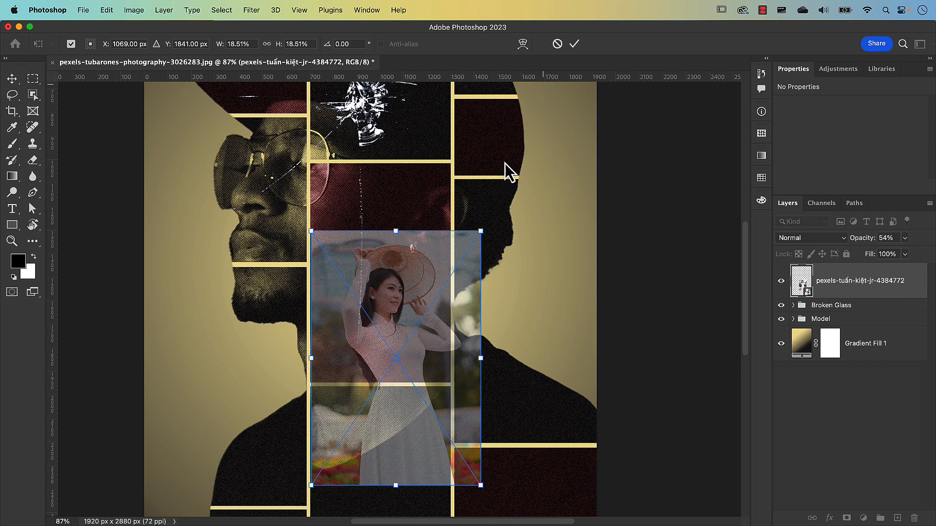
pyautogui.click(574, 45)
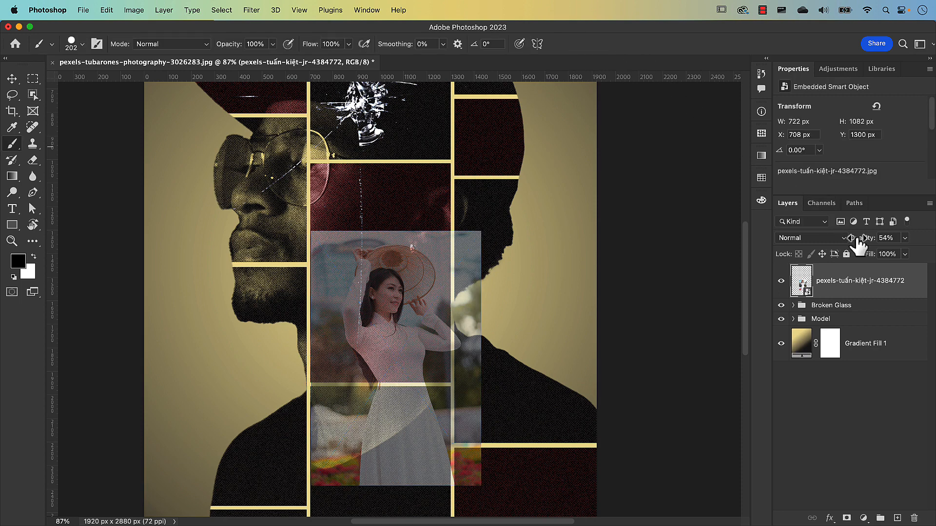
pyautogui.moveTo(859, 241); pyautogui.dragTo(905, 241)
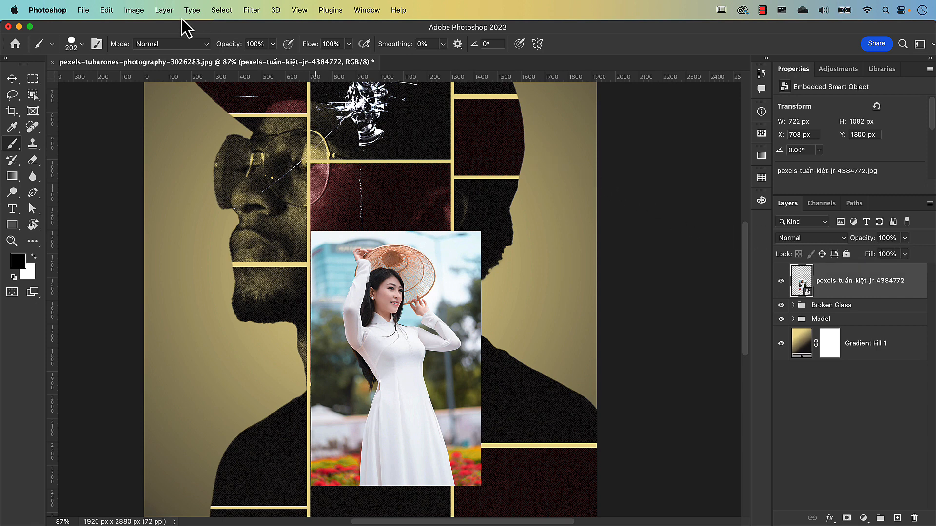
# Select the woman as the subject of her photo and mask out the background with a layer mask.
pyautogui.click(222, 11)
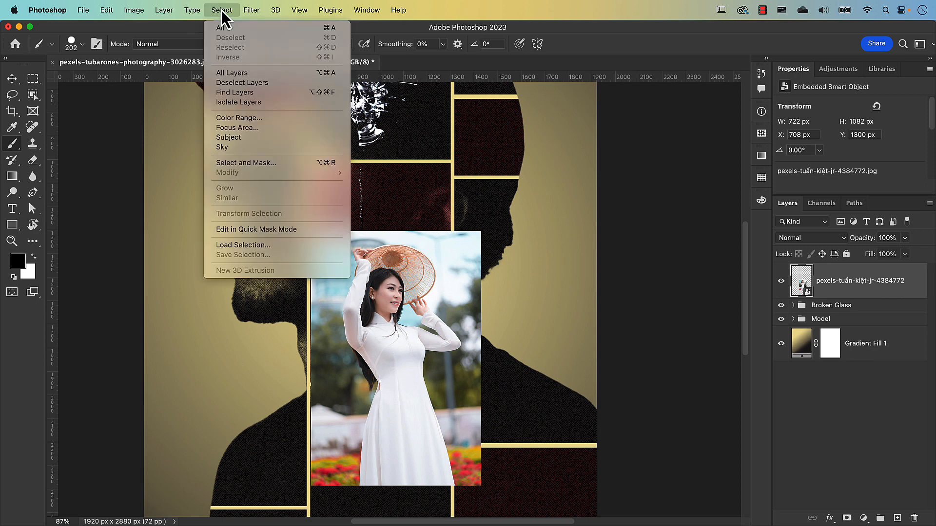
pyautogui.click(246, 142)
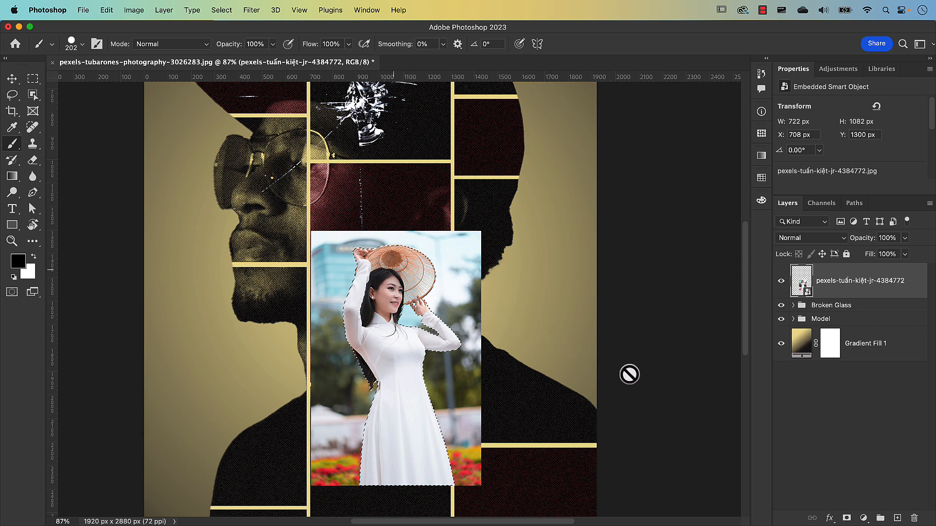
pyautogui.click(847, 519)
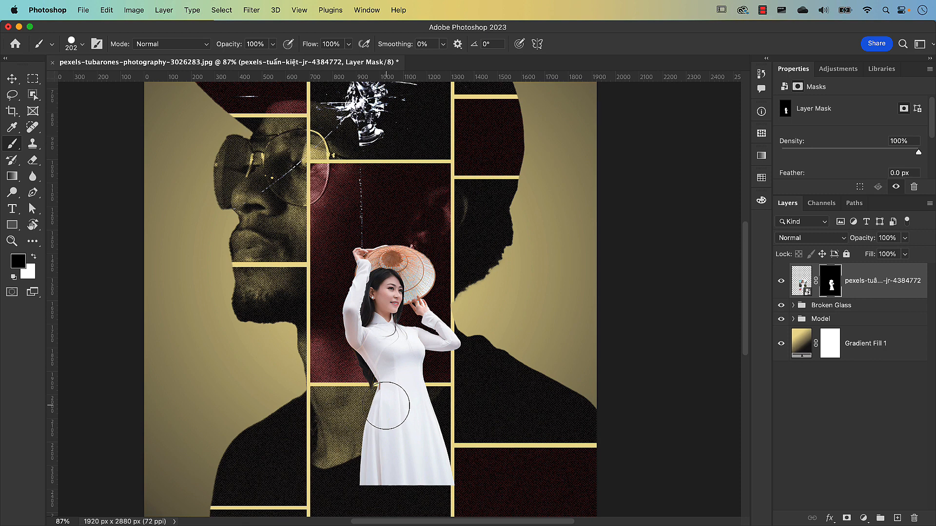
# Group the masked woman's photo layer, name the group Model, and add a layer mask to the group.
pyautogui.press('v')
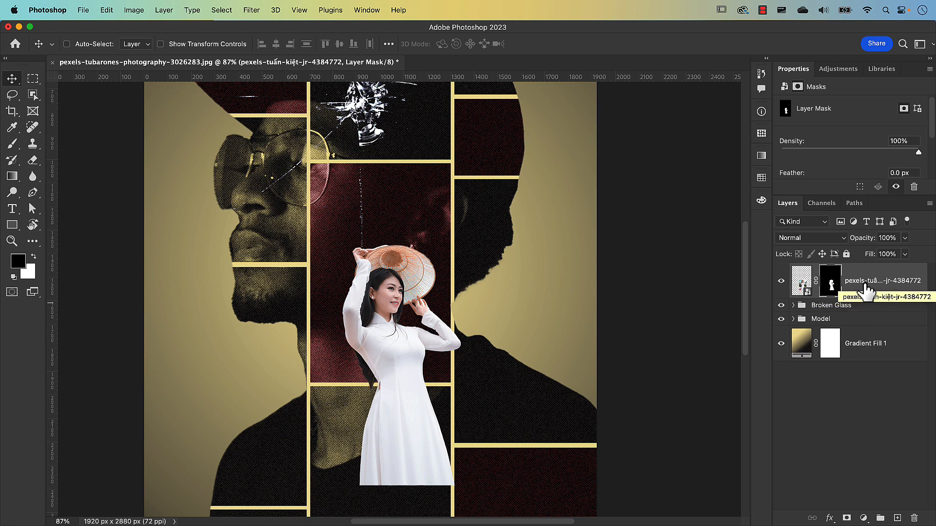
pyautogui.press('super+g')
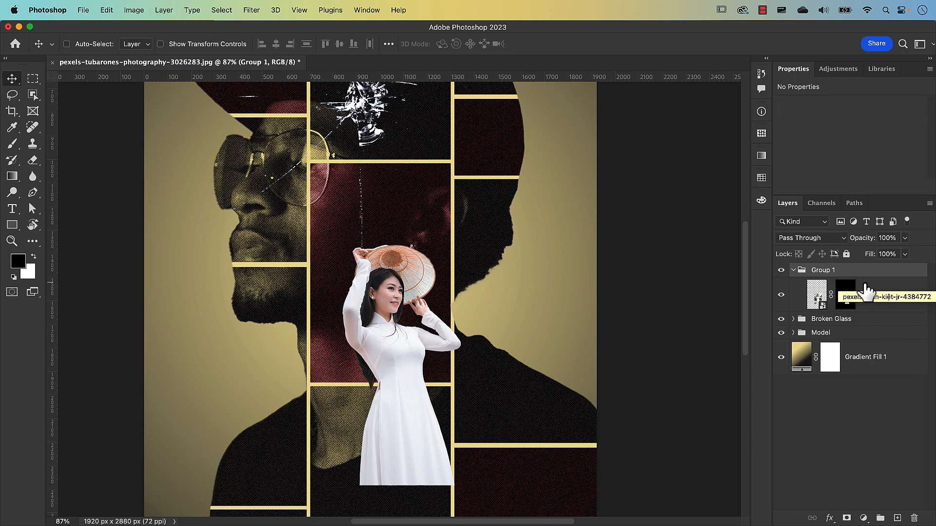
pyautogui.doubleClick(822, 271)
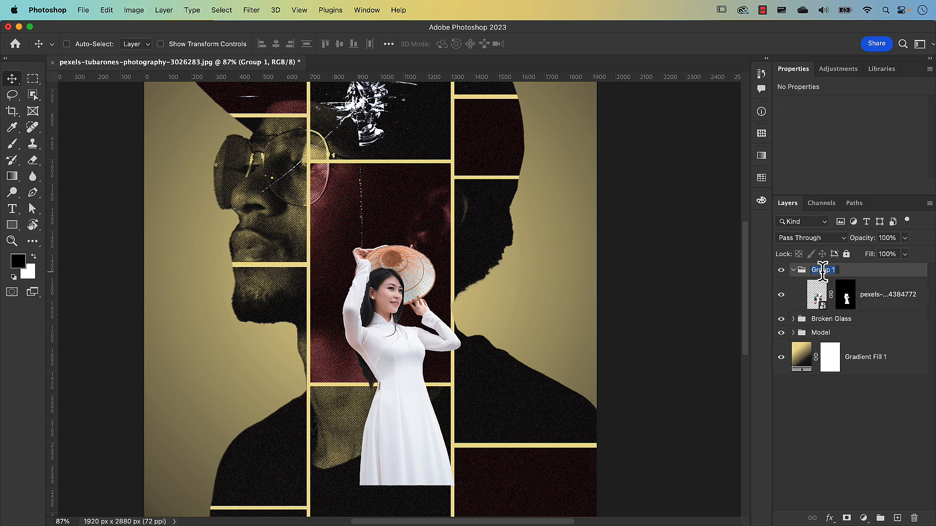
pyautogui.write('Model')
pyautogui.press('Return')
pyautogui.click(847, 519)
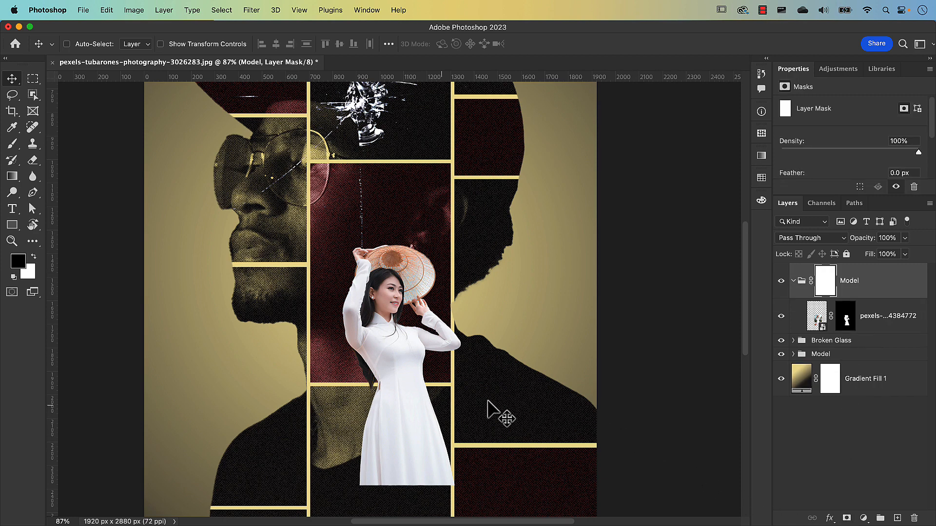
# Select the lower dress with a rectangular marquee whose upper edge aligns with the top of the horizontal frame line at her waist.
pyautogui.scroll(5, 390, 452)
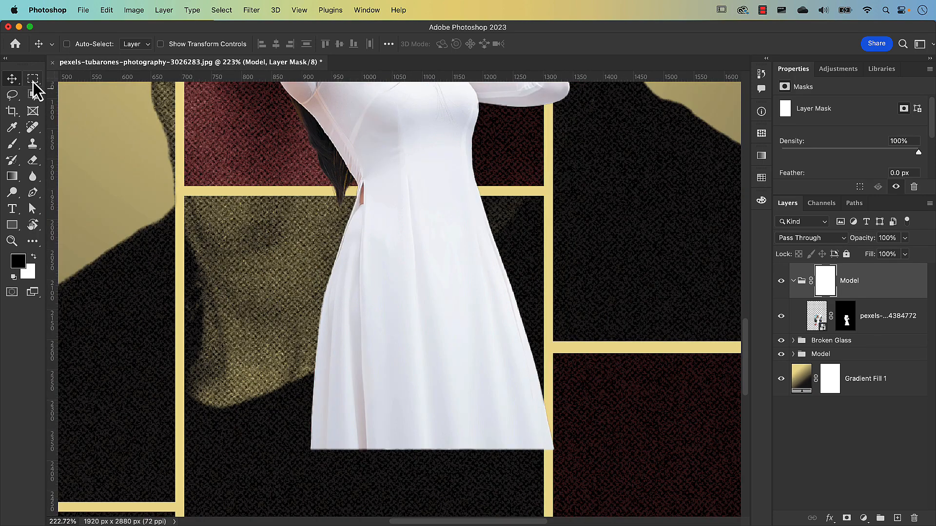
pyautogui.click(33, 79)
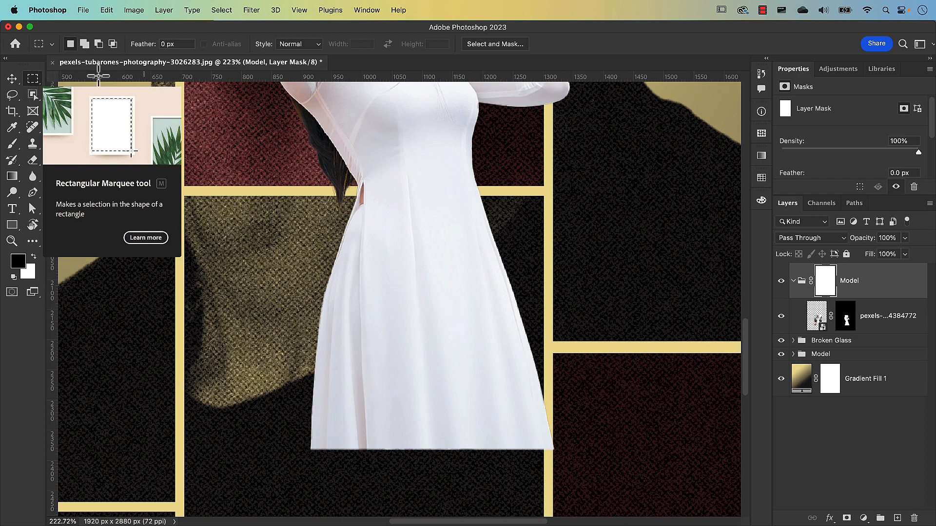
pyautogui.moveTo(354, 185); pyautogui.dragTo(565, 461)
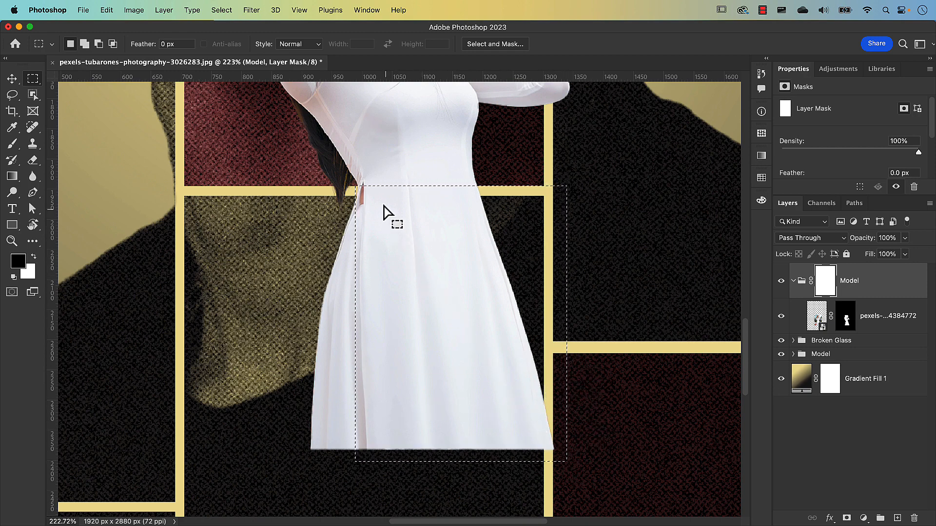
pyautogui.press('alt')
pyautogui.scroll(6, 380, 196)
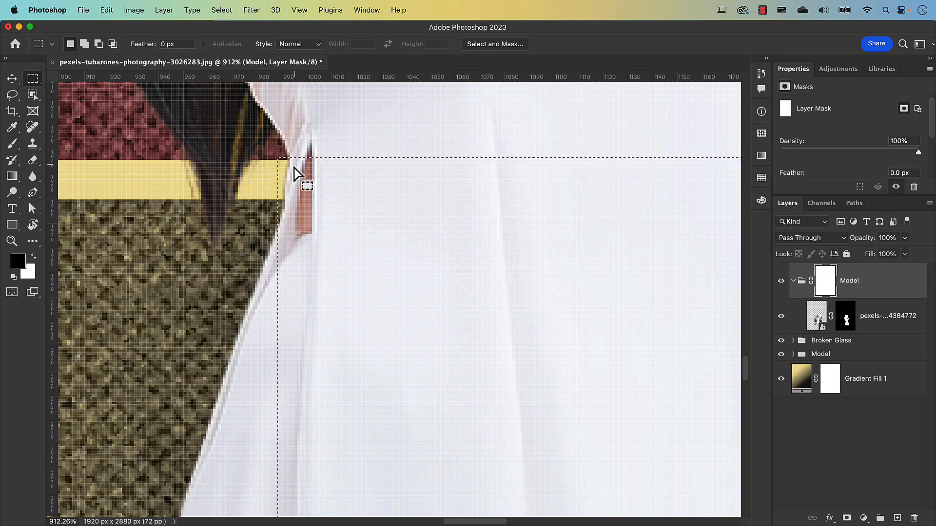
pyautogui.press('Down')
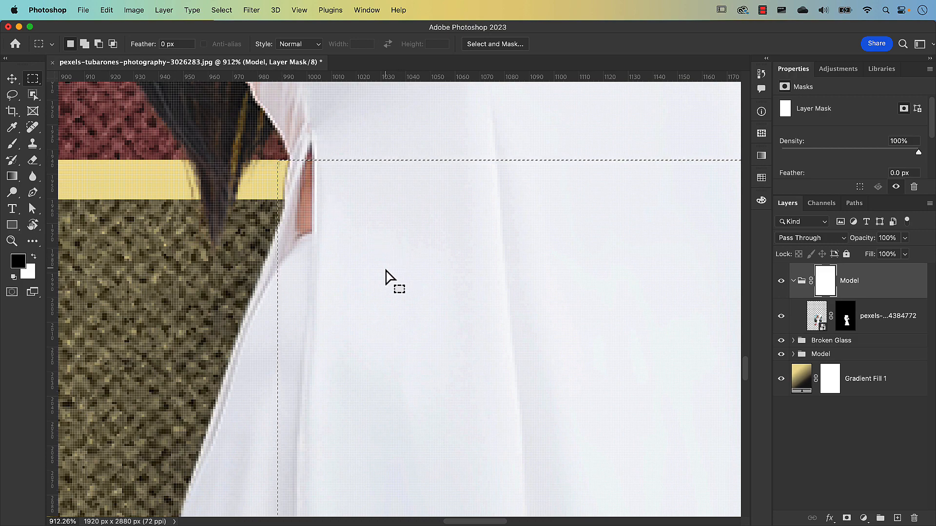
pyautogui.scroll(-10, 351, 288)
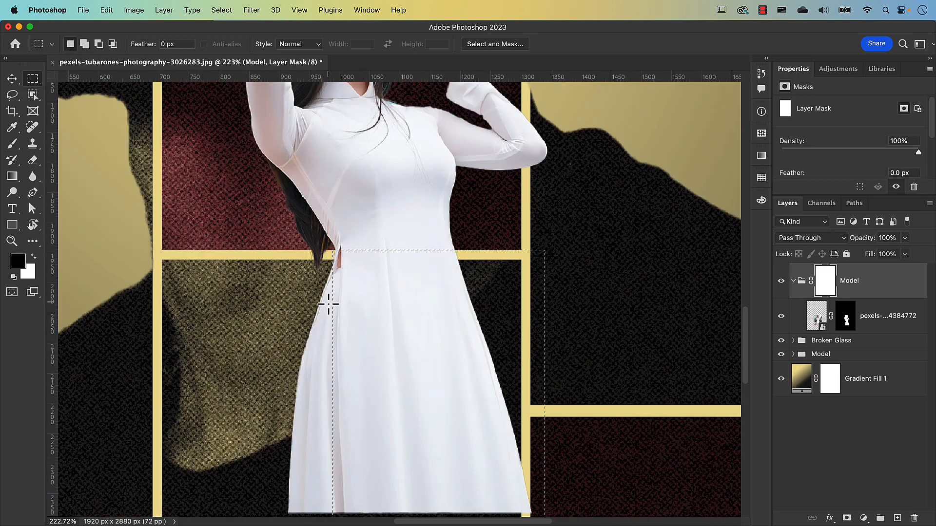
pyautogui.moveTo(367, 302); pyautogui.dragTo(349, 241)
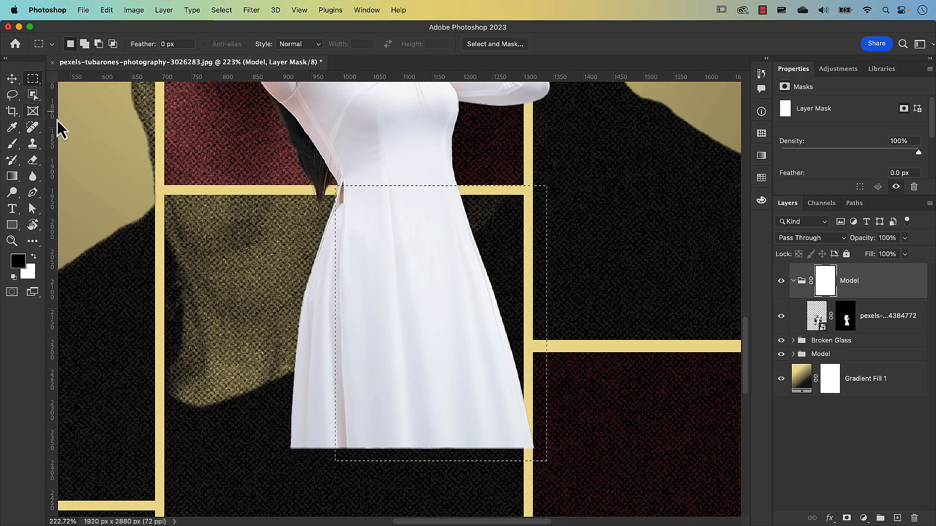
# Add the uncovered side of the dress to the selection with the Lasso, fill it with black on the group mask, and deselect.
pyautogui.click(13, 99)
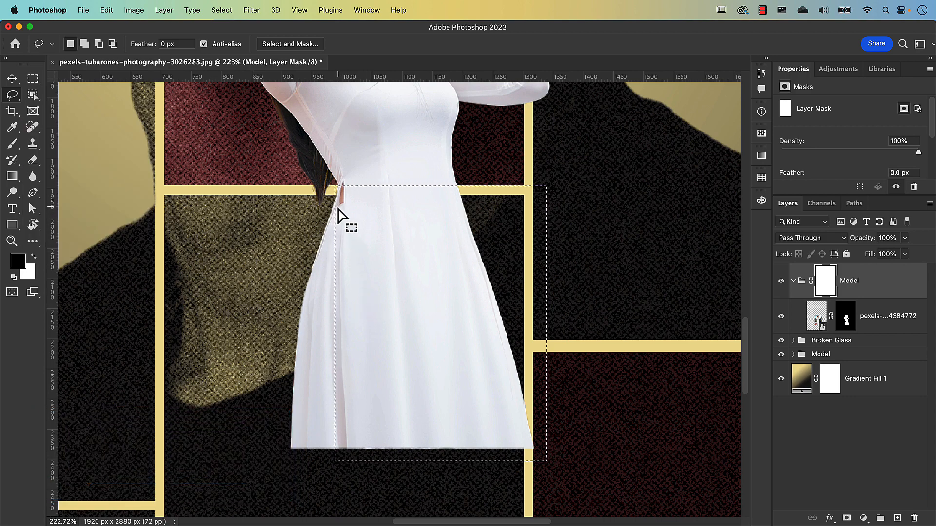
pyautogui.press('shift')
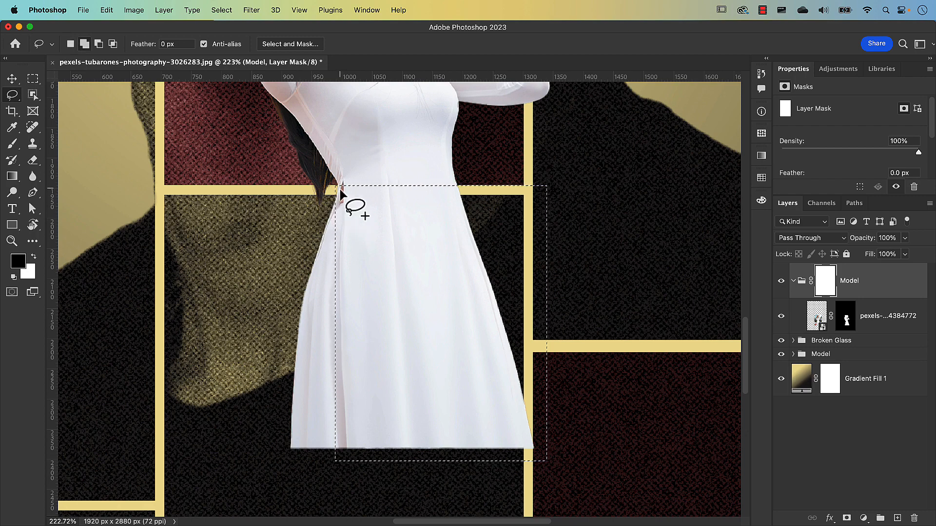
pyautogui.moveTo(339, 193)
pyautogui.mouseDown()
pyautogui.moveTo(272, 393)
pyautogui.moveTo(299, 476)
pyautogui.moveTo(339, 476)
pyautogui.moveTo(380, 452)
pyautogui.moveTo(393, 253)
pyautogui.mouseUp()
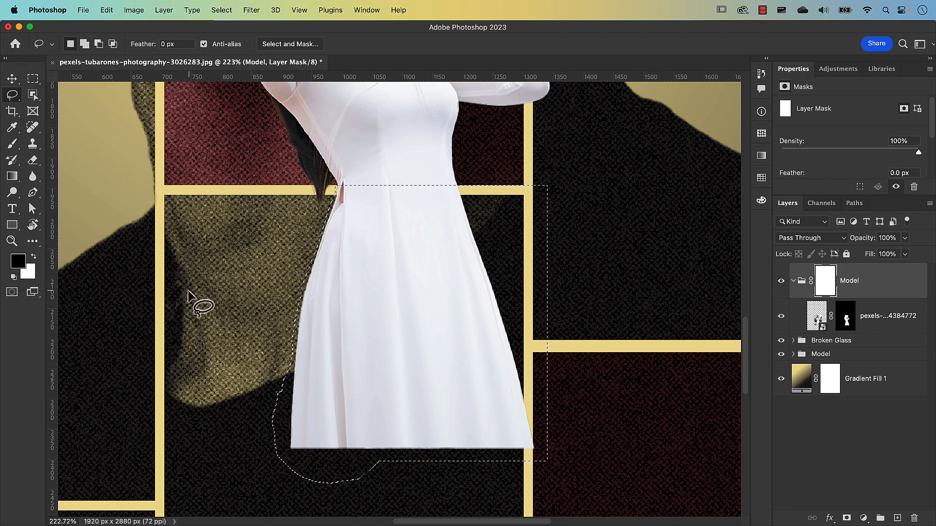
pyautogui.press('alt')
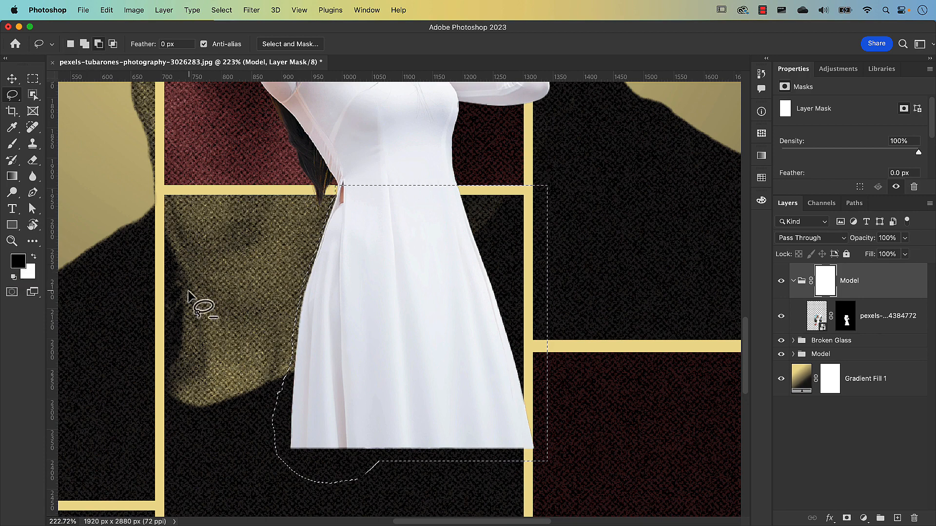
pyautogui.hotkey('alt', 'BackSpace')
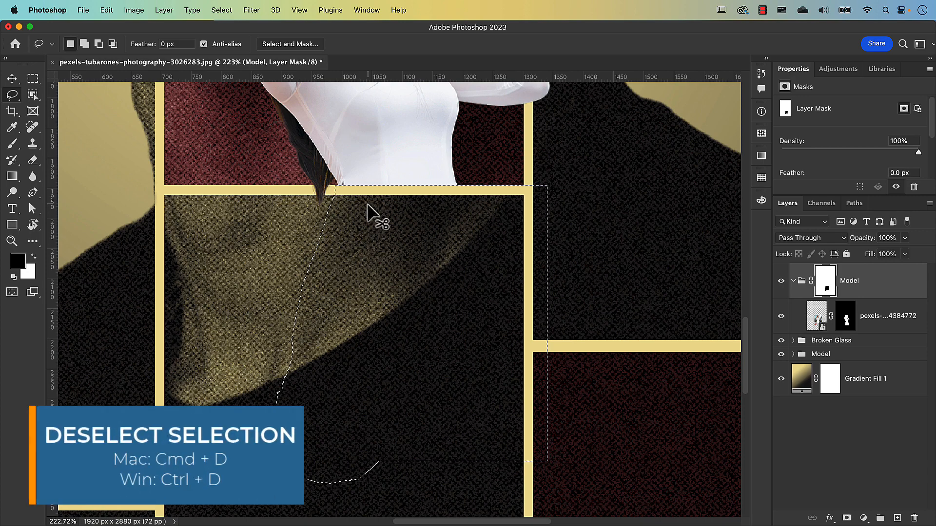
pyautogui.press('super+d')
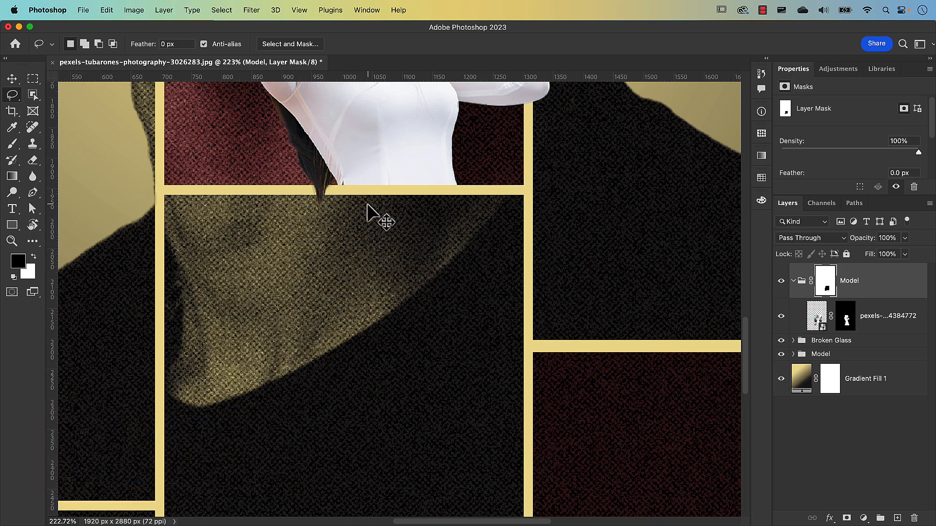
pyautogui.press('super+0')
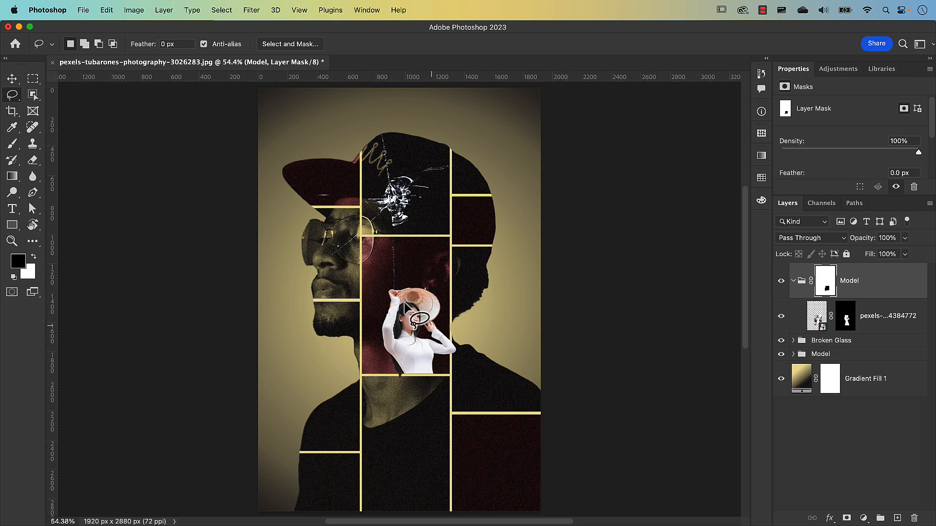
# Add a Black & White adjustment layer above the woman's photo and clip it to that layer.
pyautogui.click(816, 319)
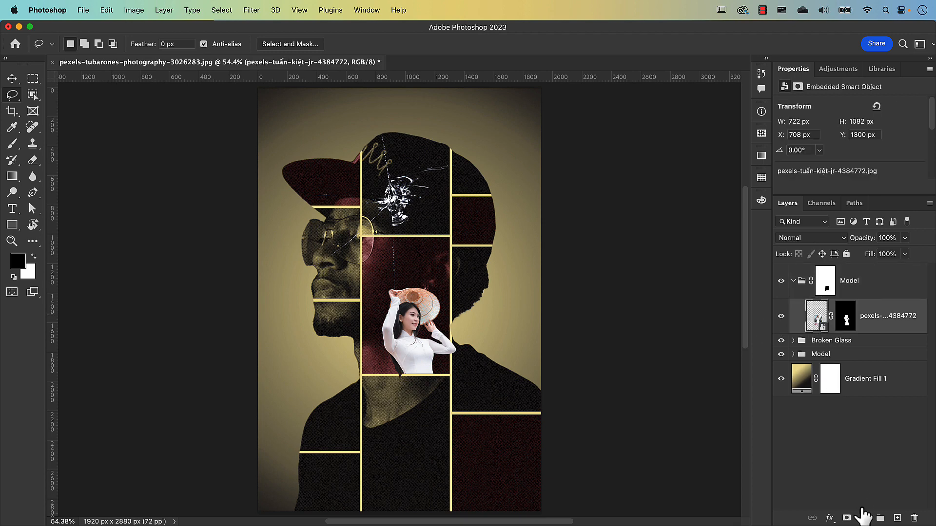
pyautogui.click(864, 519)
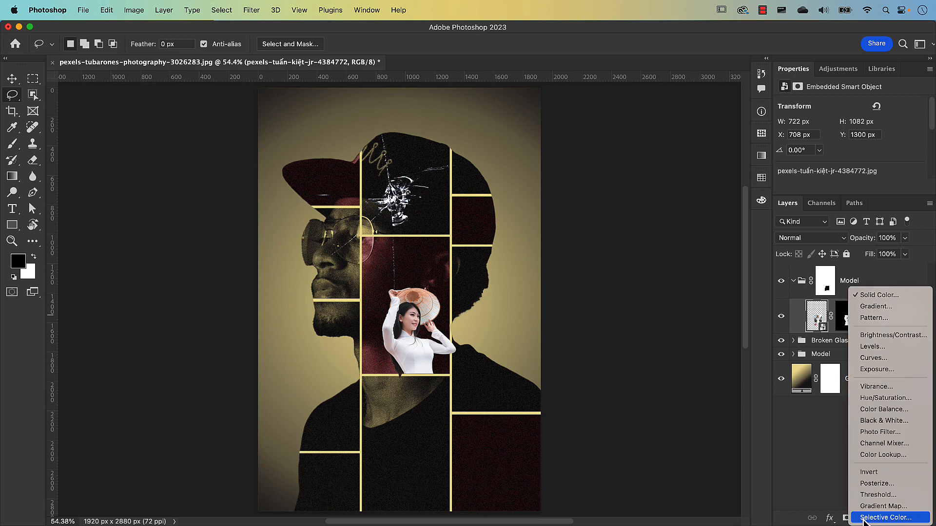
pyautogui.click(880, 420)
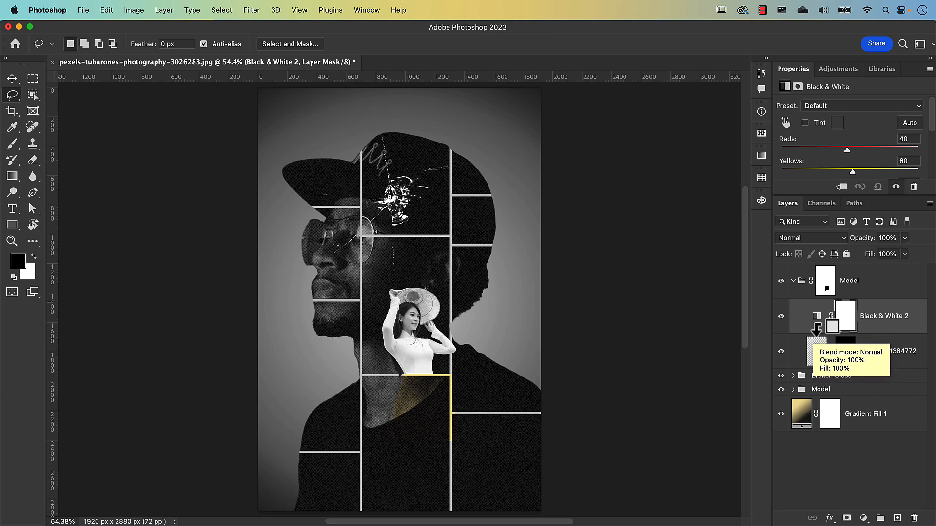
pyautogui.keyDown('alt'); pyautogui.click(817, 330); pyautogui.keyUp('alt')
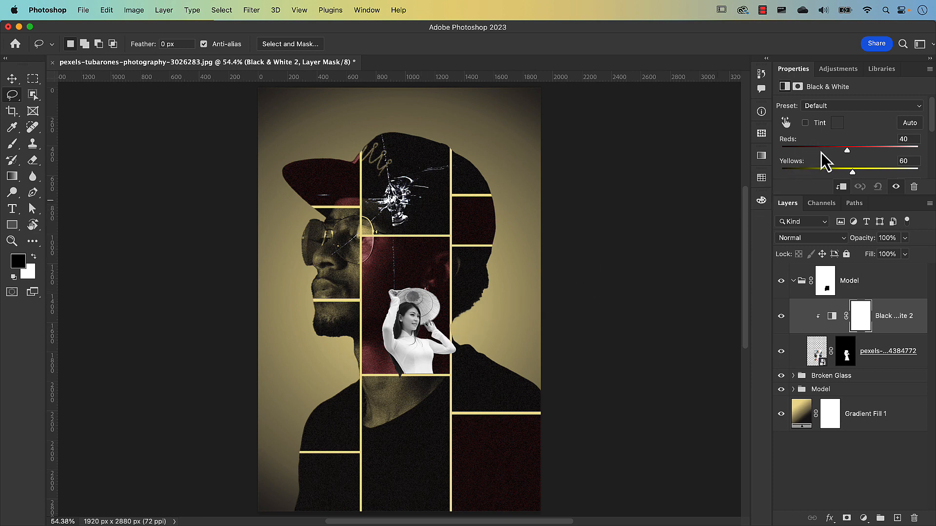
# Set the woman's Black & White adjustment to Reds 5 and Yellows -33.
pyautogui.moveTo(818, 194); pyautogui.dragTo(821, 291)
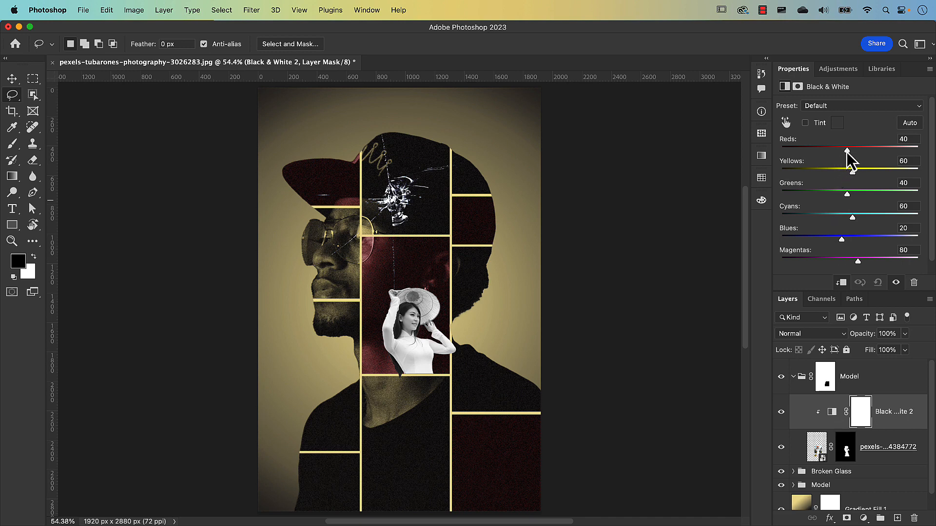
pyautogui.moveTo(847, 153); pyautogui.dragTo(838, 154)
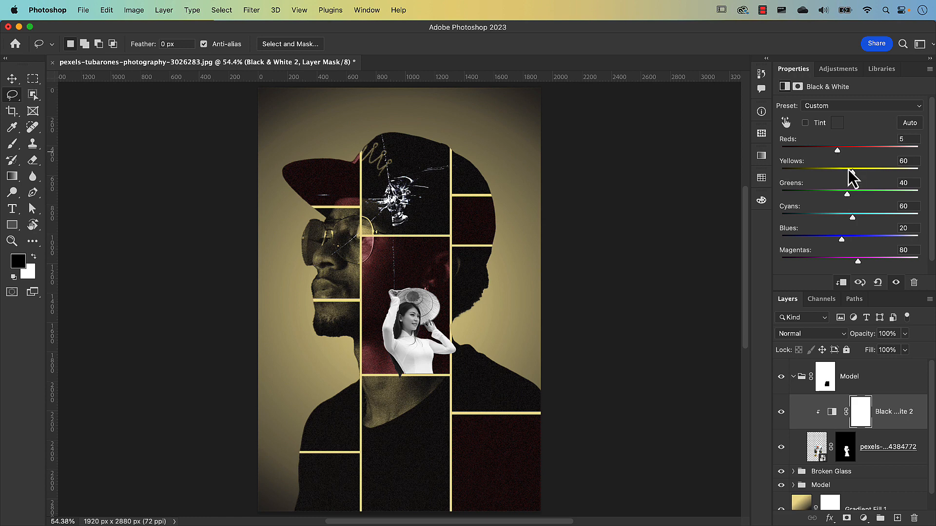
pyautogui.moveTo(852, 172); pyautogui.dragTo(830, 176)
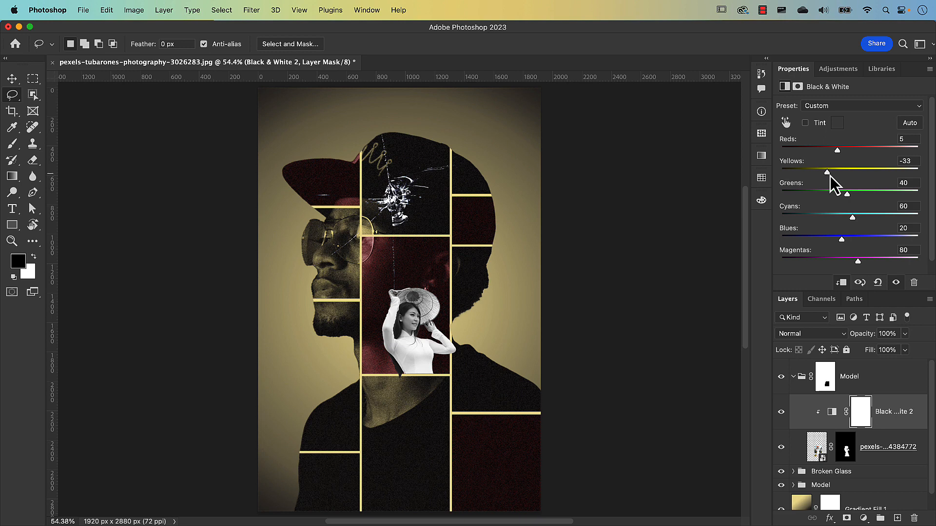
# Set Blues to -200 in the woman's Black & White adjustment, lower its Magentas, and adjust its Greens.
pyautogui.moveTo(842, 240); pyautogui.dragTo(780, 251)
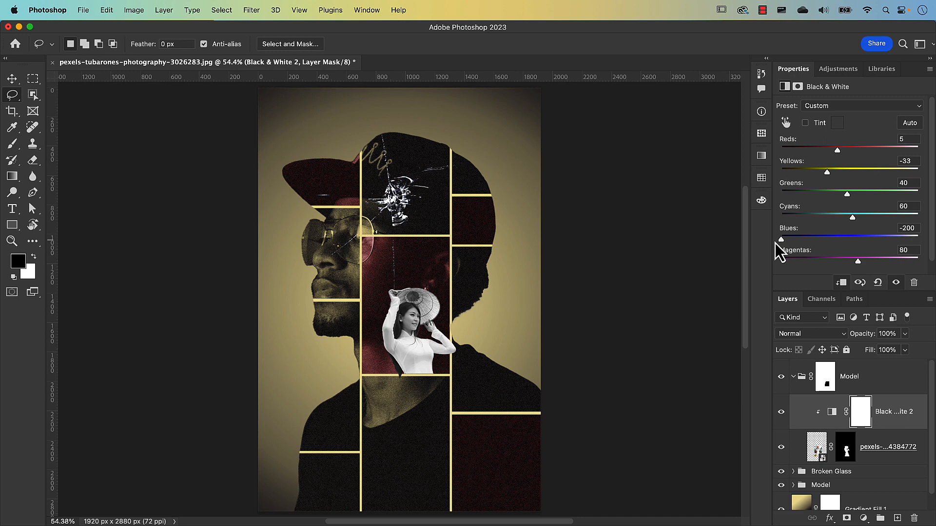
pyautogui.moveTo(858, 262); pyautogui.dragTo(771, 266)
pyautogui.moveTo(850, 195)
pyautogui.mouseDown()
pyautogui.moveTo(858, 196)
pyautogui.moveTo(839, 203)
pyautogui.moveTo(853, 203)
pyautogui.moveTo(840, 221)
pyautogui.moveTo(855, 221)
pyautogui.moveTo(846, 220)
pyautogui.mouseUp()
# Apply Levels to the woman's photo with output levels 22 and 181 and a midtone value of 0.67.
pyautogui.click(818, 453)
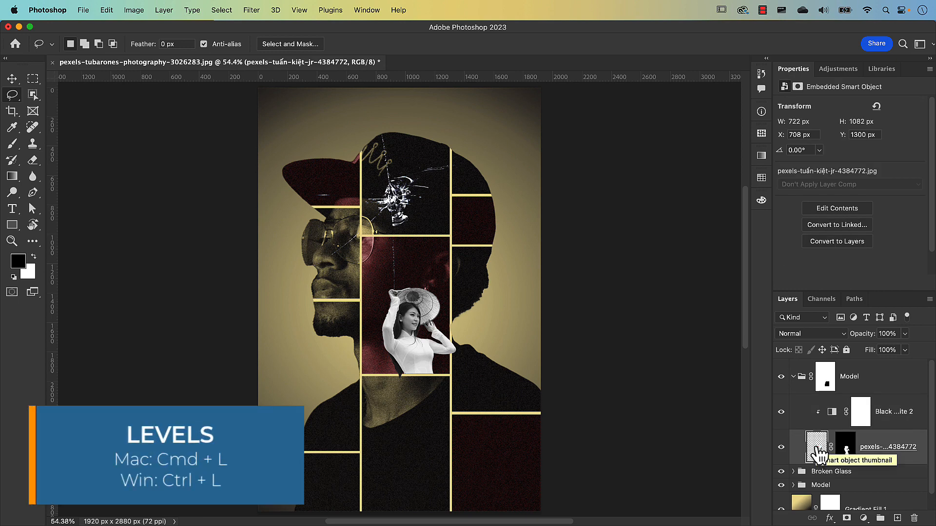
pyautogui.press('super+l')
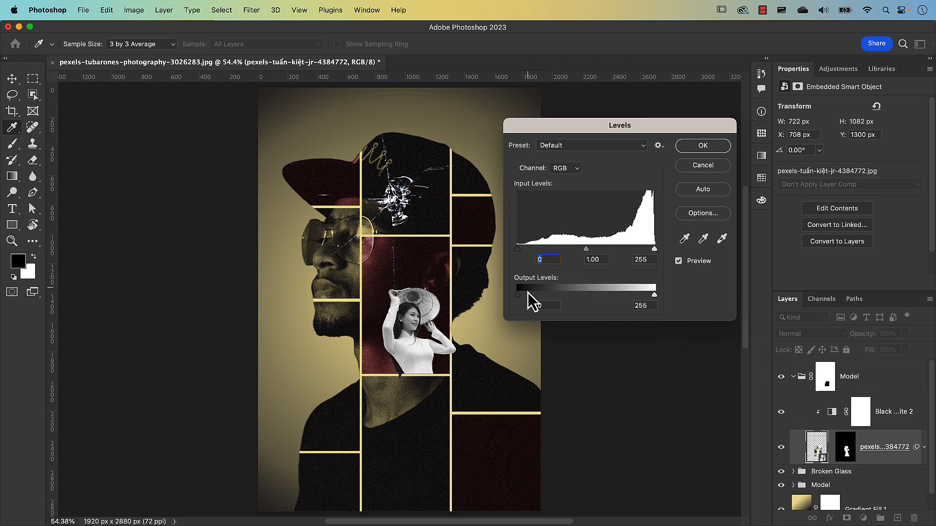
pyautogui.moveTo(520, 298); pyautogui.dragTo(523, 299)
pyautogui.moveTo(523, 299); pyautogui.dragTo(523, 299)
pyautogui.click(528, 302)
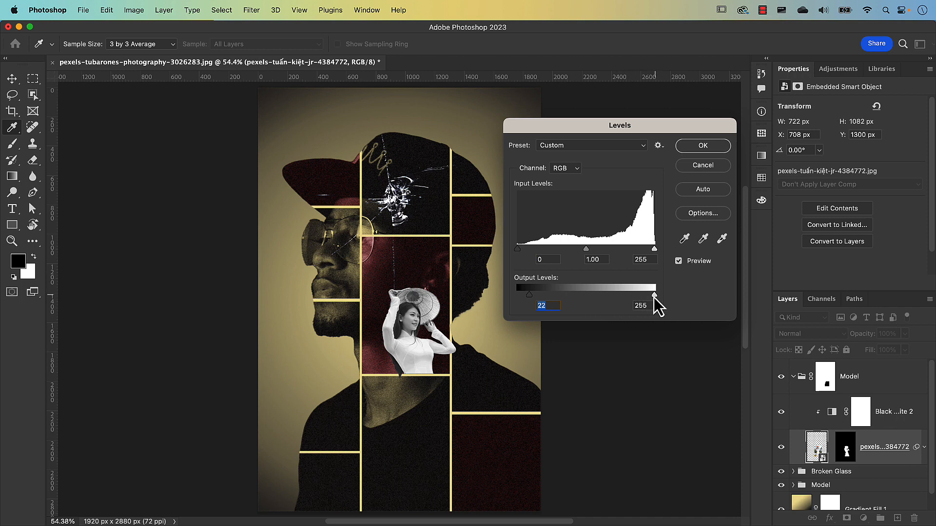
pyautogui.moveTo(654, 297); pyautogui.dragTo(618, 298)
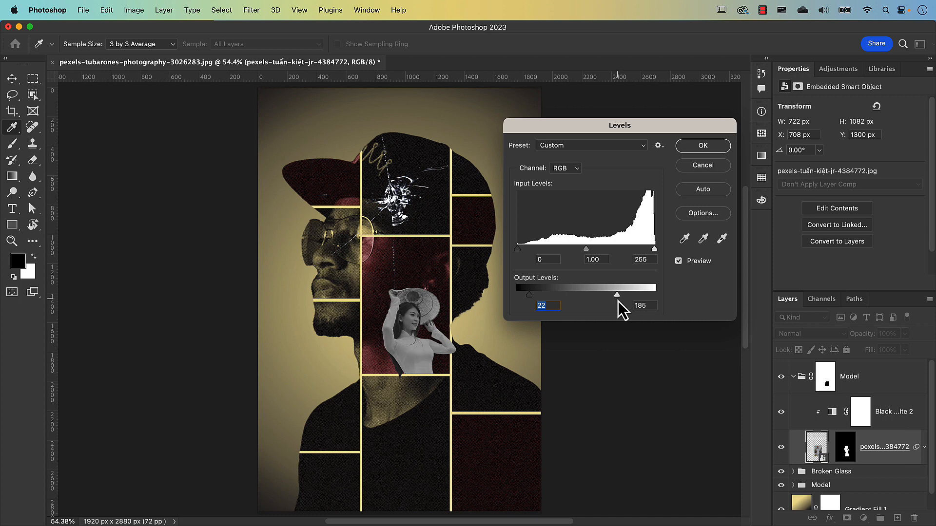
pyautogui.click(617, 298)
pyautogui.moveTo(591, 253); pyautogui.dragTo(603, 258)
pyautogui.click(603, 263)
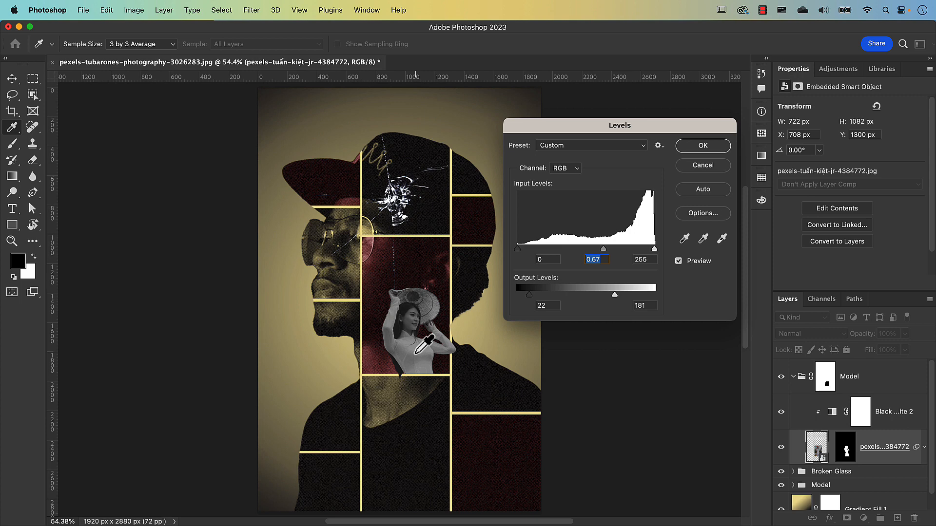
pyautogui.click(703, 147)
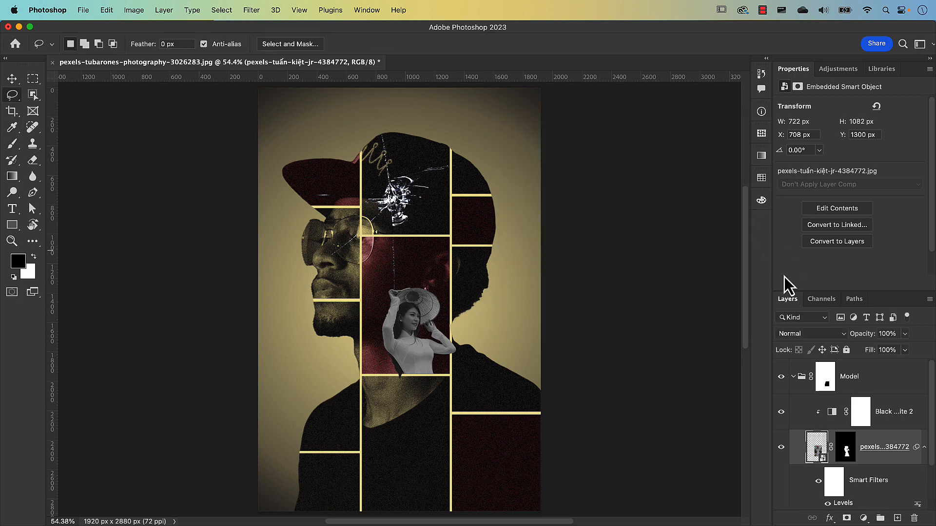
# Collapse the woman's Model group and place pexels-matteus-silva-5976759.jpg as an embedded smart object above it.
pyautogui.click(793, 377)
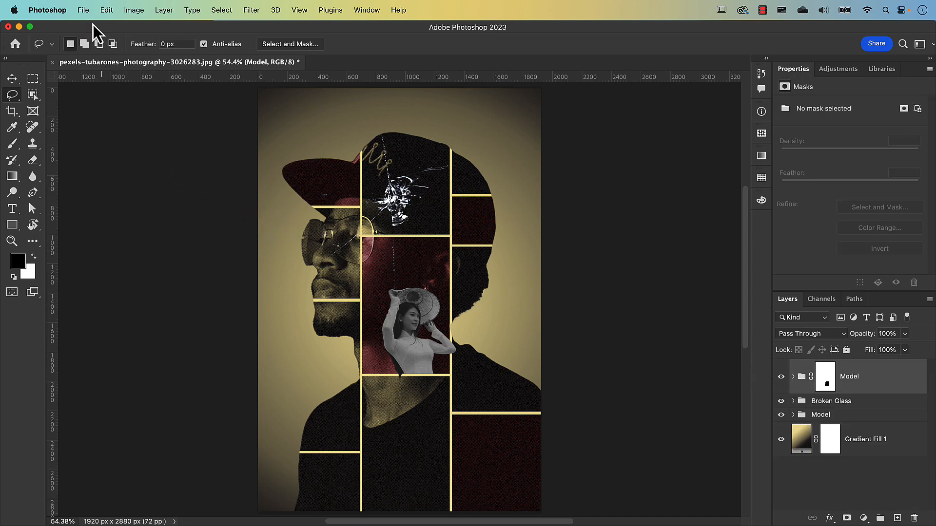
pyautogui.click(86, 13)
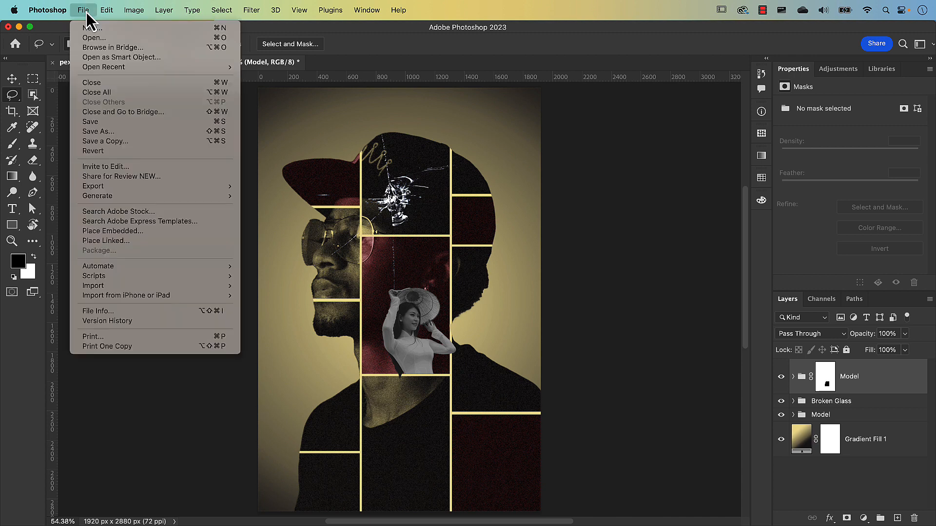
pyautogui.click(127, 231)
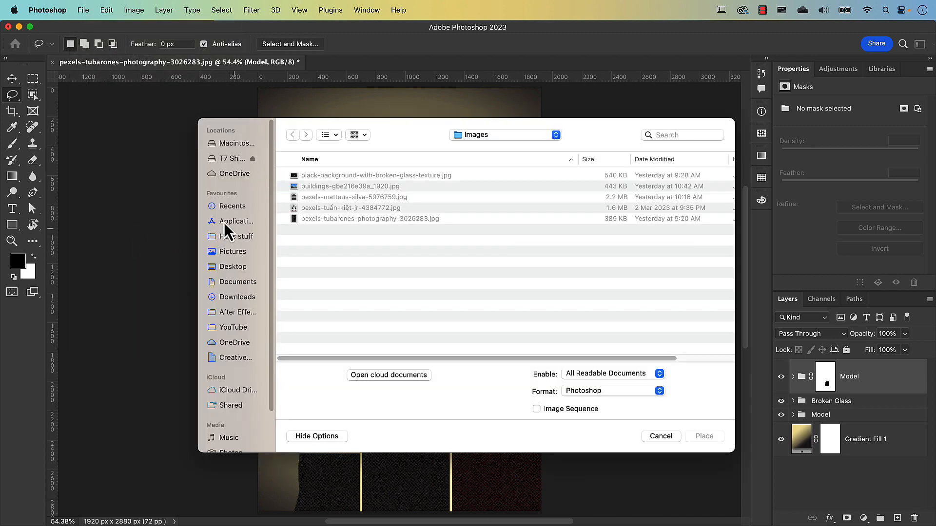
pyautogui.click(332, 200)
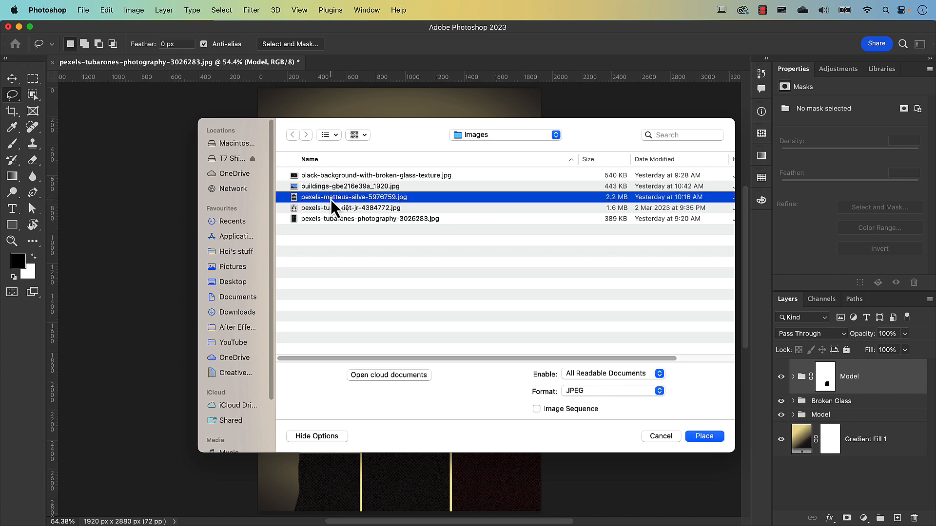
pyautogui.click(715, 440)
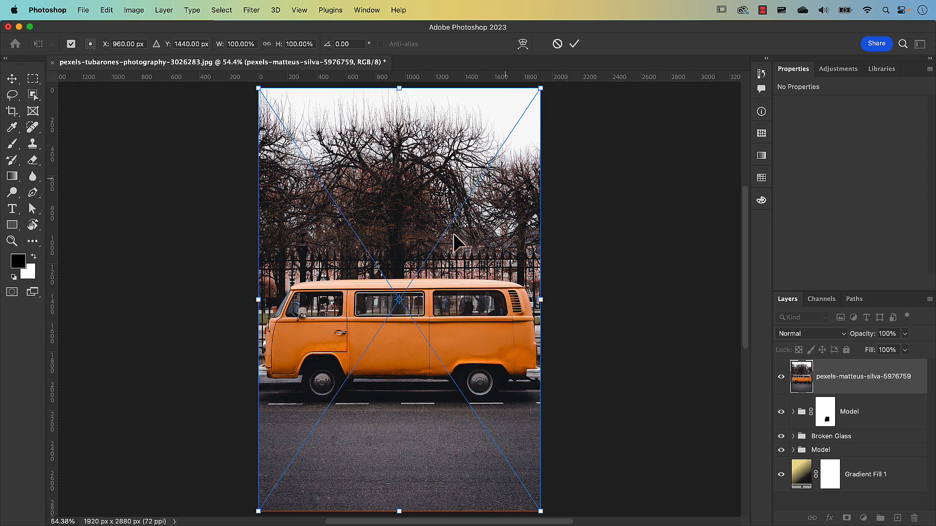
pyautogui.click(574, 48)
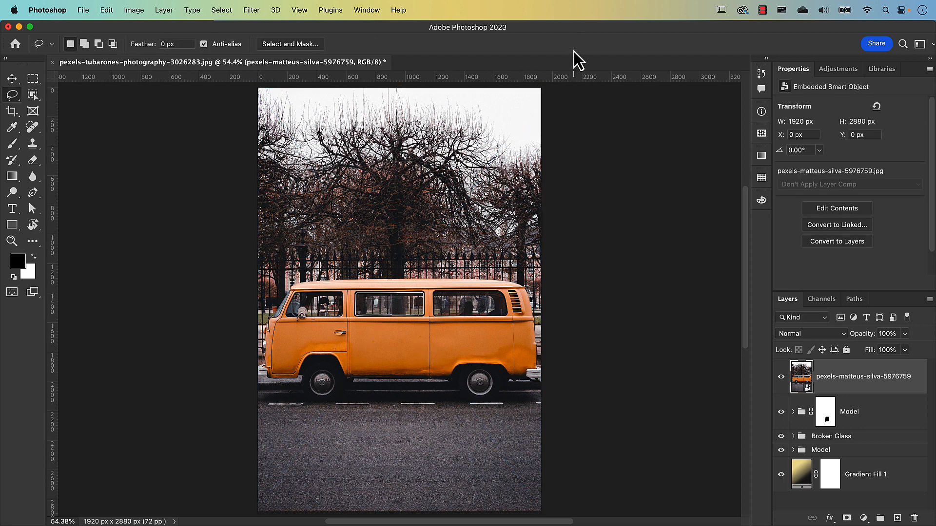
# Reduce the van photo layer's opacity to 35% so the poster shows through.
pyautogui.moveTo(867, 341)
pyautogui.mouseDown()
pyautogui.moveTo(853, 336)
pyautogui.moveTo(860, 344)
pyautogui.mouseUp()
pyautogui.click(863, 334)
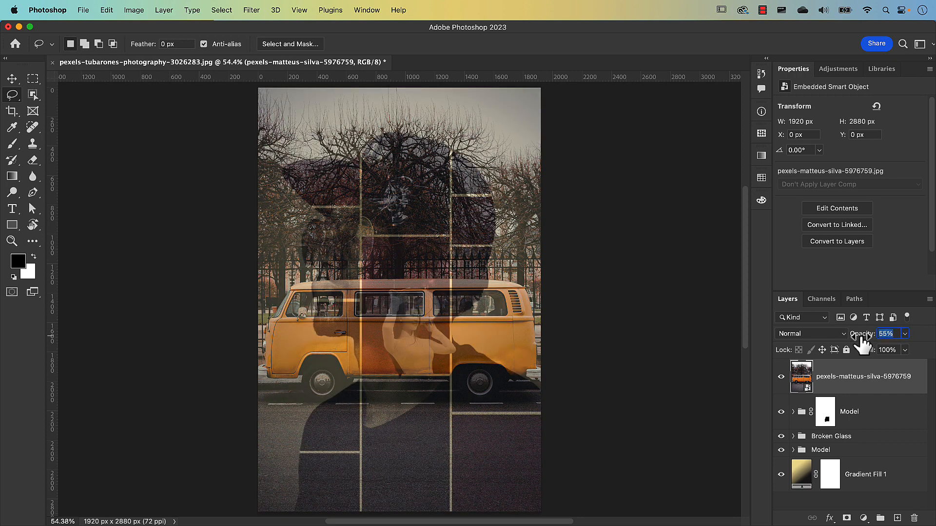
pyautogui.write('48')
pyautogui.press('Return')
pyautogui.click(863, 341)
pyautogui.write('35')
pyautogui.press('Return')
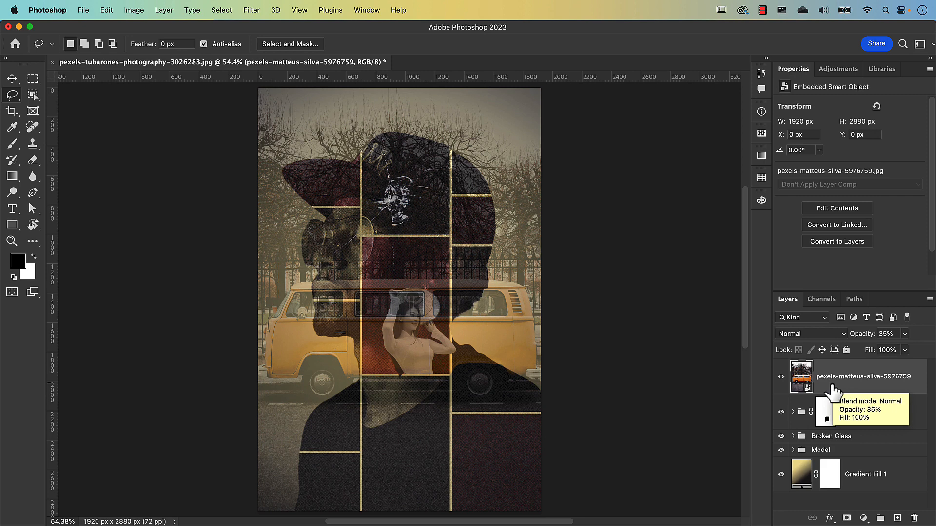
# Scale the van photo to about 13% and place it over the red cell at the back of the man's head.
pyautogui.press('super+t')
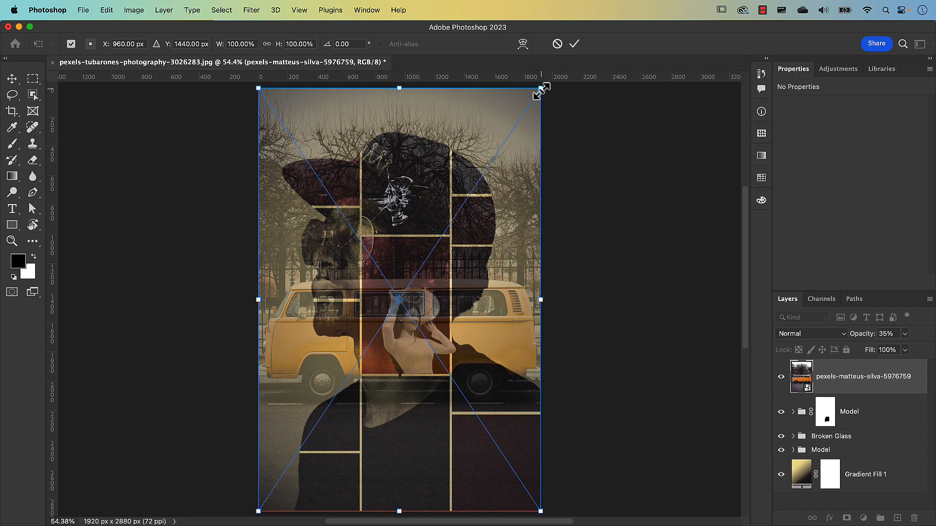
pyautogui.moveTo(542, 90); pyautogui.dragTo(496, 213)
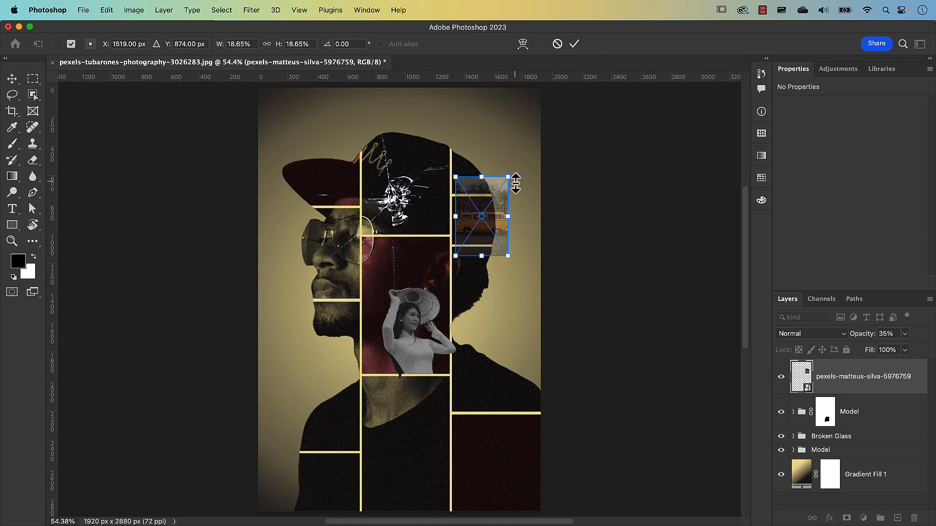
pyautogui.moveTo(508, 176); pyautogui.dragTo(501, 187)
pyautogui.moveTo(479, 225); pyautogui.dragTo(478, 232)
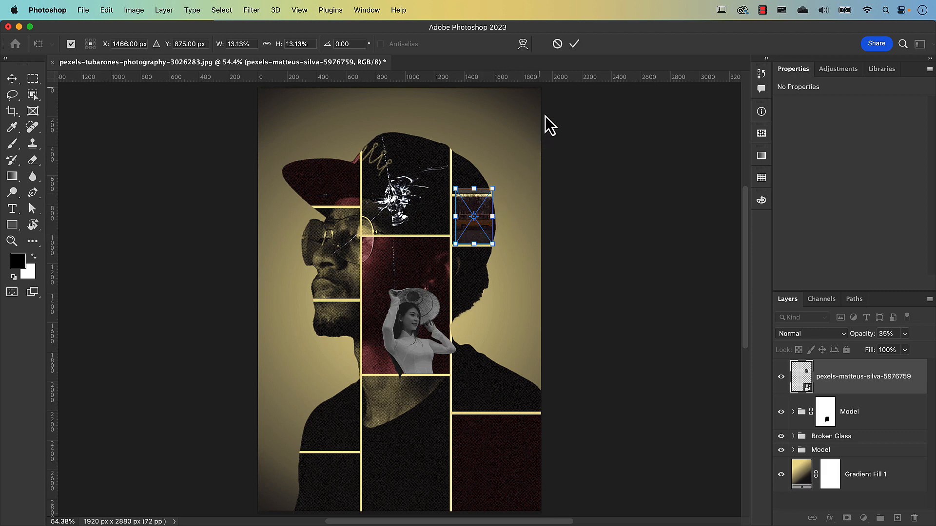
pyautogui.click(575, 44)
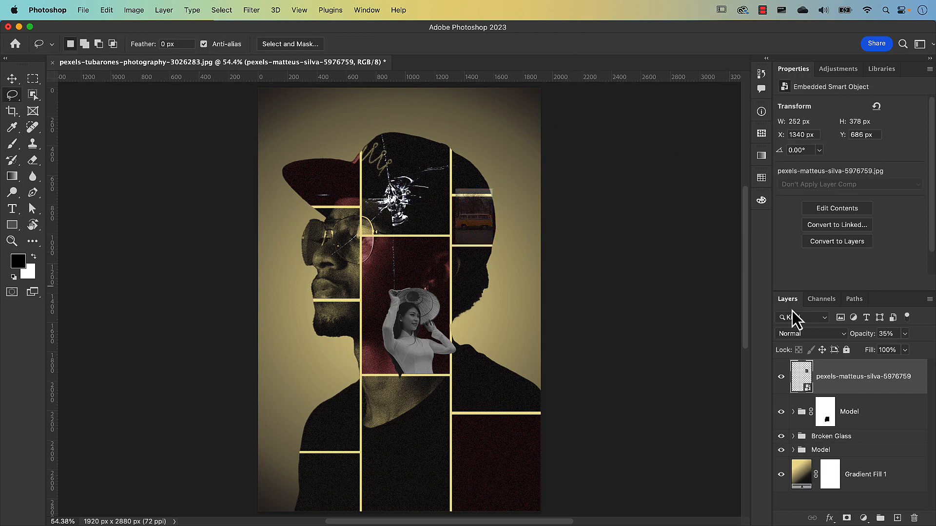
# Restore the van photo to 100% opacity and mask it to the van with Select Subject.
pyautogui.moveTo(858, 342); pyautogui.dragTo(915, 337)
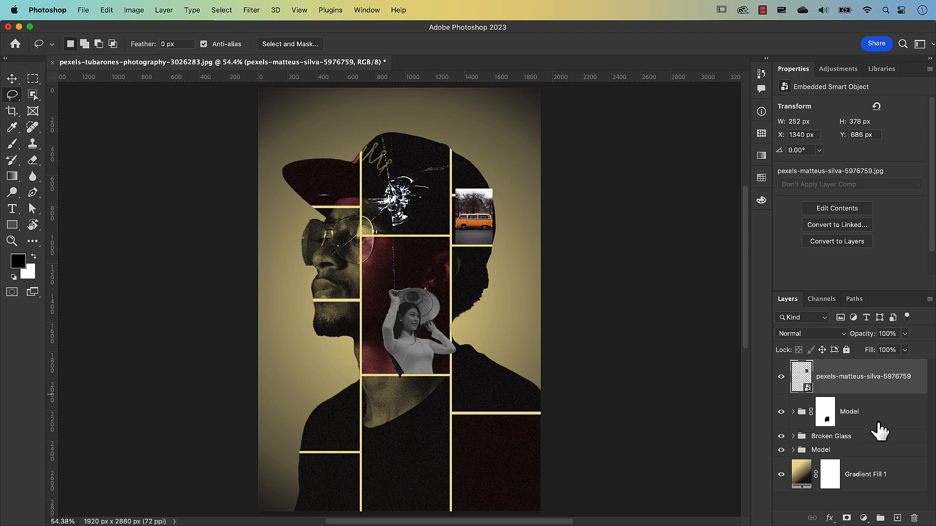
pyautogui.click(221, 11)
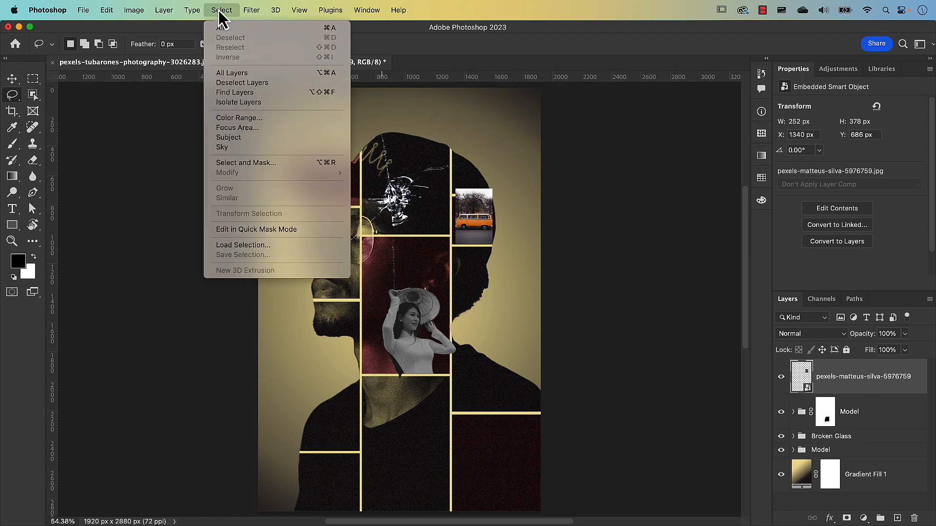
pyautogui.click(238, 141)
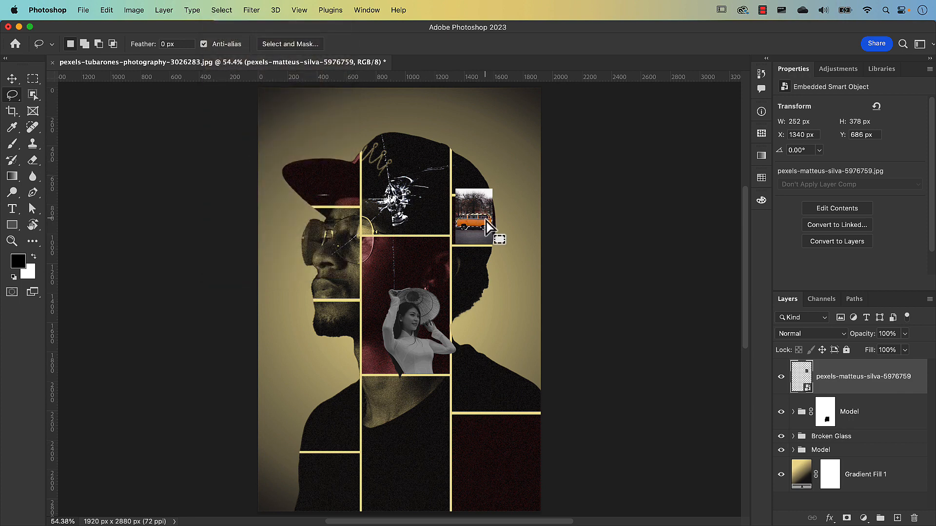
pyautogui.click(848, 518)
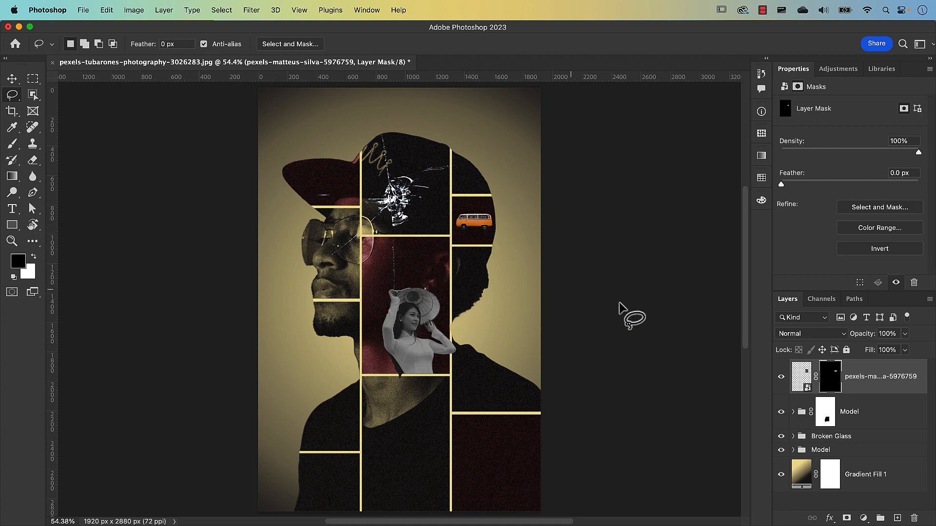
# Add a Black & White adjustment layer above the van photo and clip it to that layer.
pyautogui.click(863, 519)
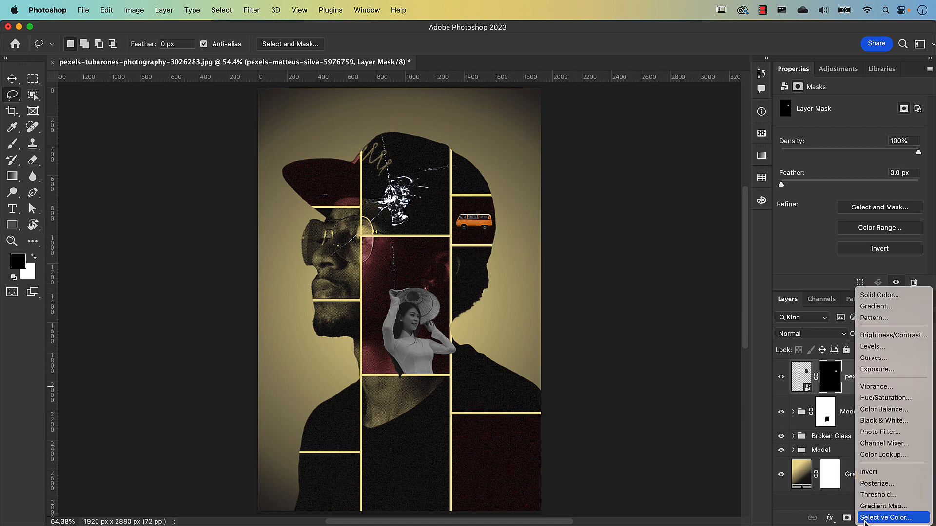
pyautogui.click(879, 423)
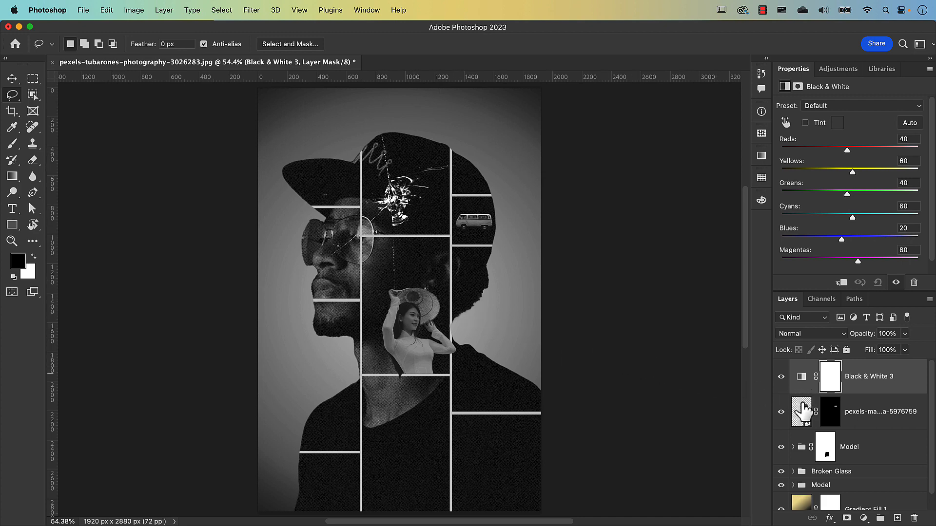
pyautogui.moveTo(803, 412); pyautogui.dragTo(804, 390)
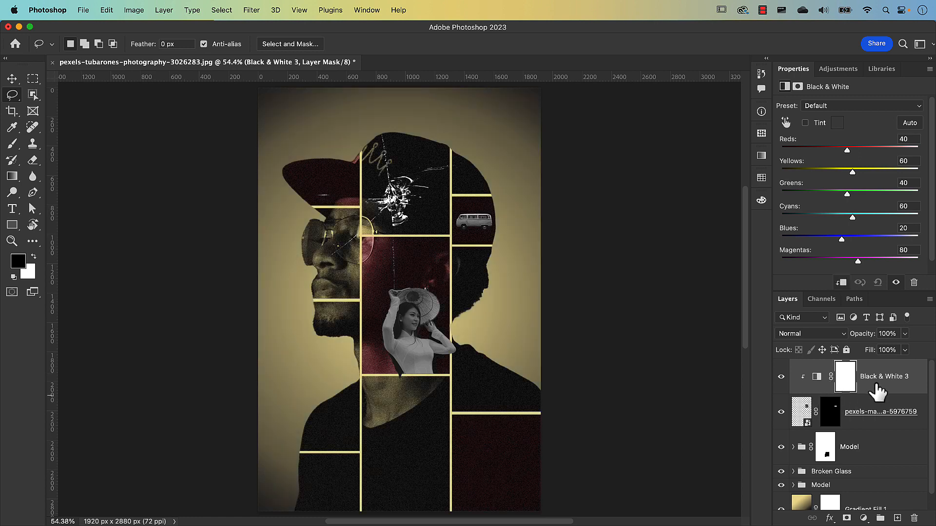
# Group the van photo with its Black & White adjustment and name the group Van.
pyautogui.keyDown('shift'); pyautogui.click(873, 425); pyautogui.keyUp('shift')
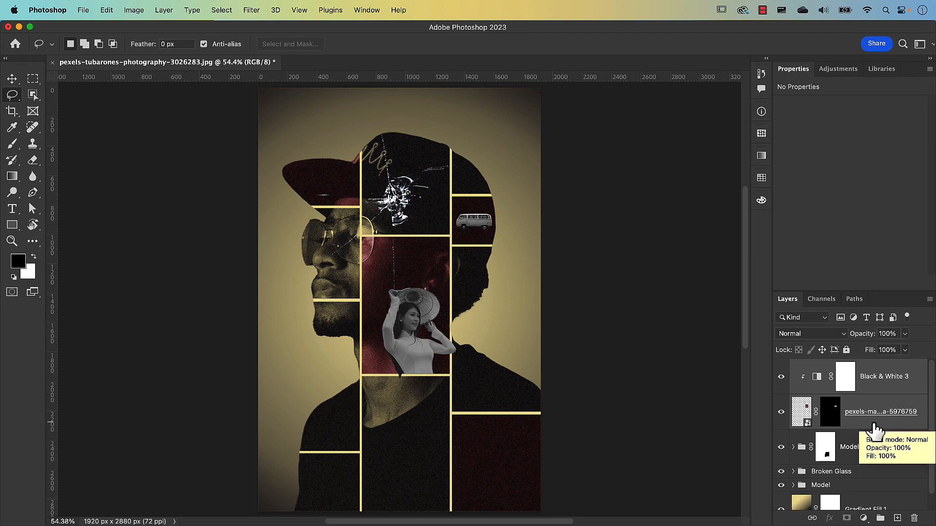
pyautogui.press('super+g')
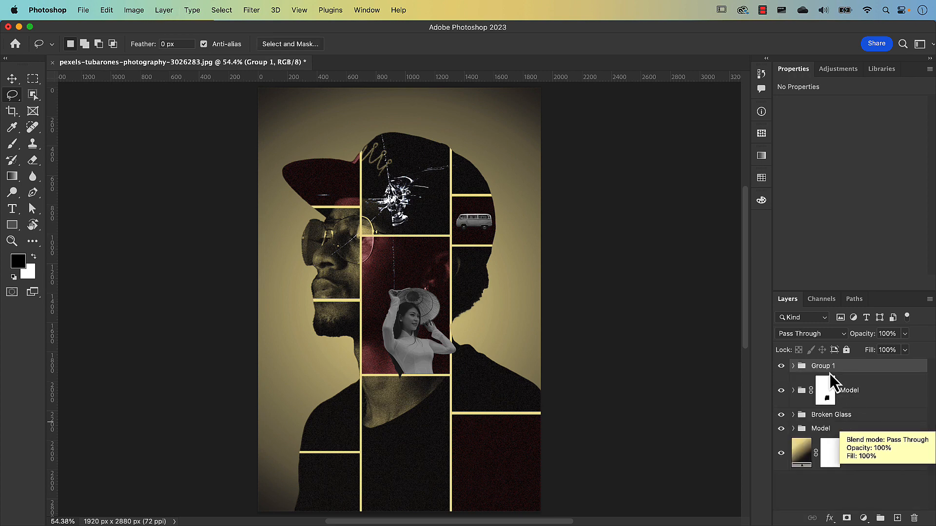
pyautogui.doubleClick(824, 366)
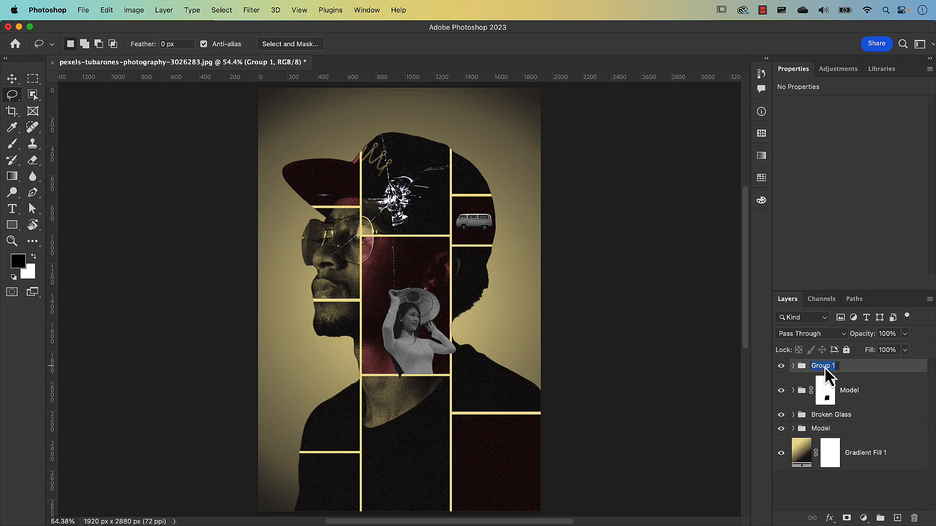
pyautogui.write('B')
pyautogui.press('BackSpace')
pyautogui.write('Van')
pyautogui.press('Return')
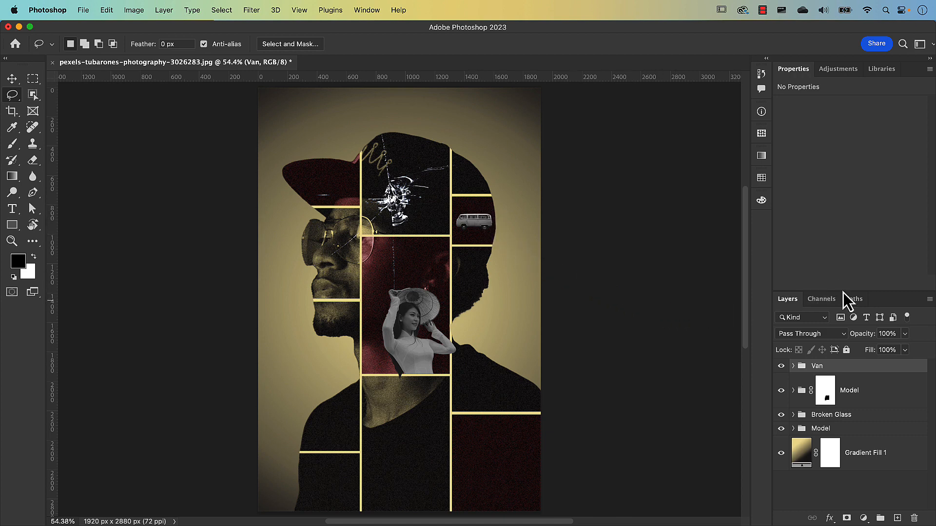
# Expand the Van group and the man's Model group, and duplicate the red Color Fill 1 layer to the top of the Van group.
pyautogui.moveTo(843, 291); pyautogui.dragTo(845, 195)
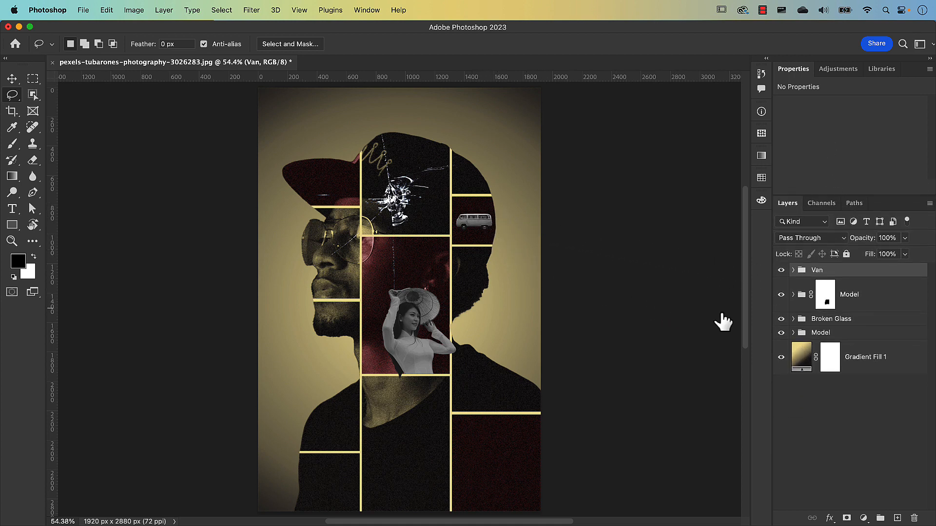
pyautogui.click(793, 270)
pyautogui.click(793, 404)
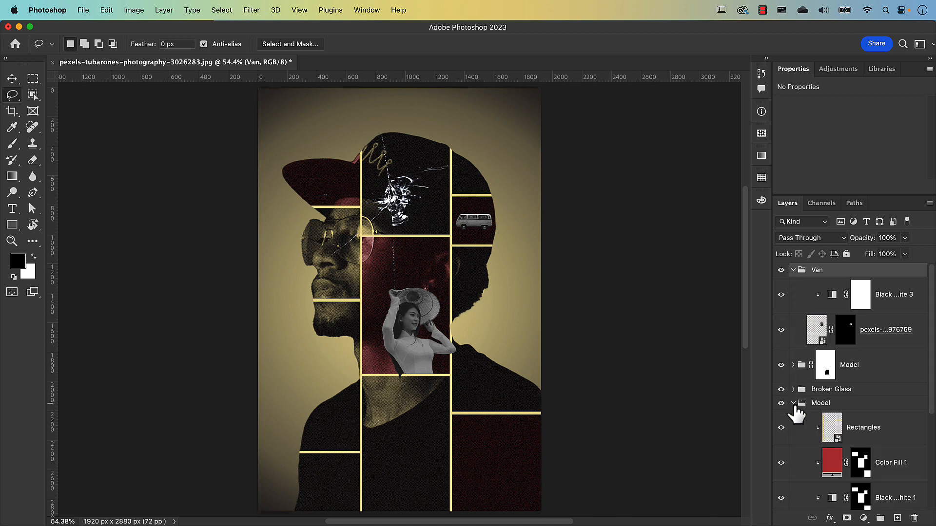
pyautogui.click(830, 464)
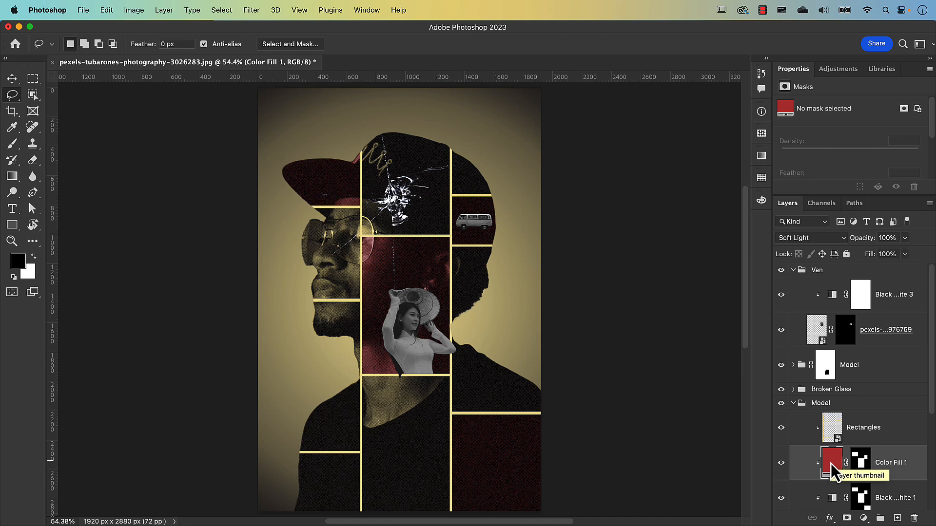
pyautogui.moveTo(832, 465); pyautogui.dragTo(806, 278)
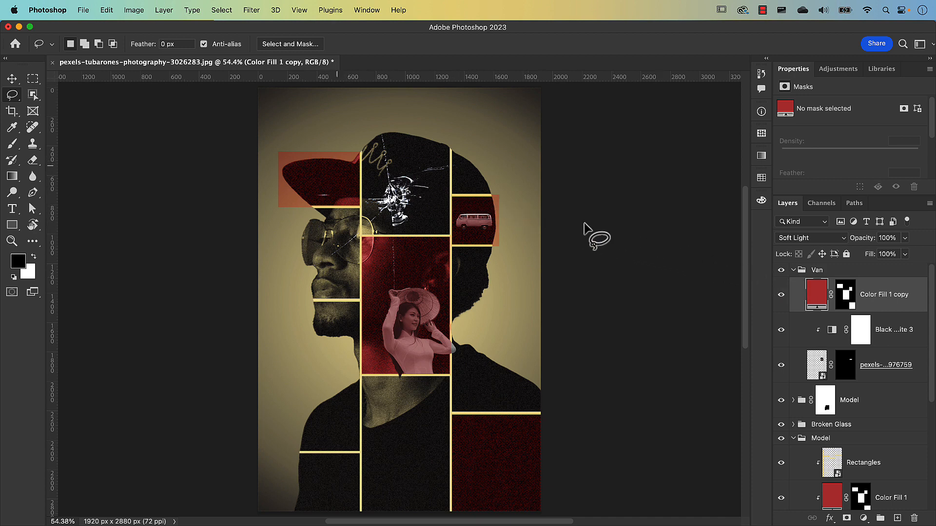
# Delete the layer mask of Color Fill 1 copy, clip the fill to the van photo, and collapse the Van and lower Model groups.
pyautogui.click(846, 295)
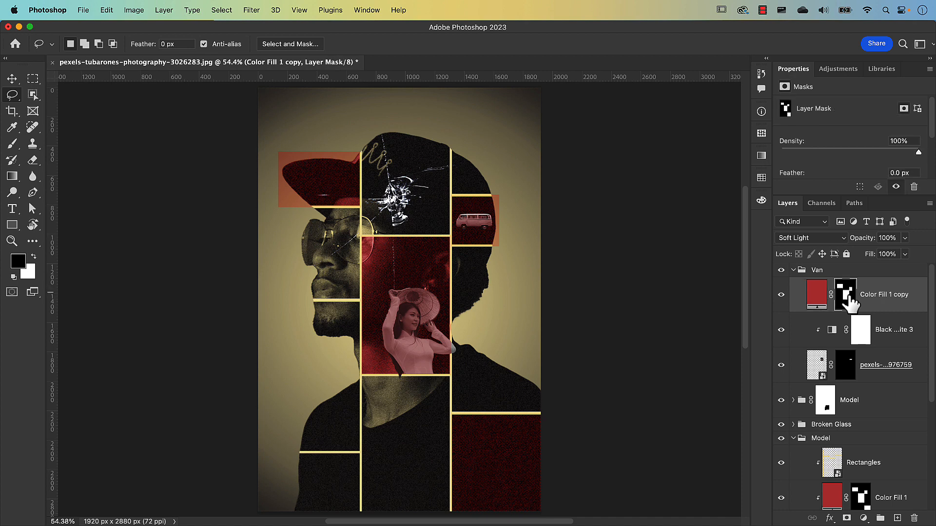
pyautogui.moveTo(851, 301); pyautogui.dragTo(914, 518)
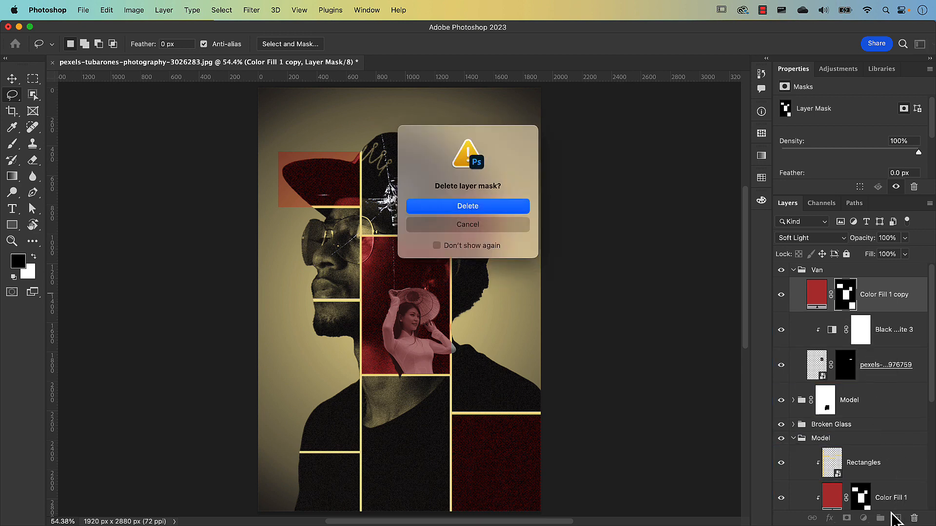
pyautogui.click(481, 209)
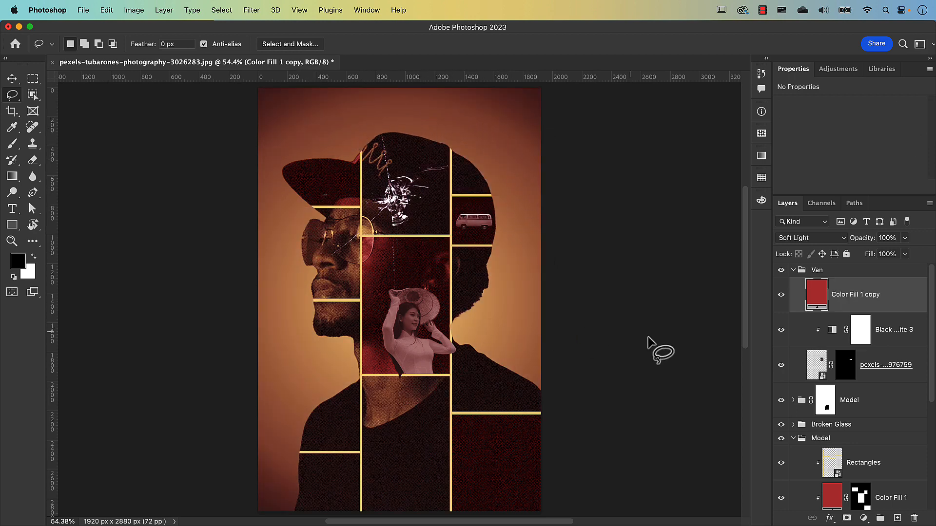
pyautogui.moveTo(834, 323); pyautogui.dragTo(831, 309)
pyautogui.keyDown('alt'); pyautogui.click(833, 308); pyautogui.keyUp('alt')
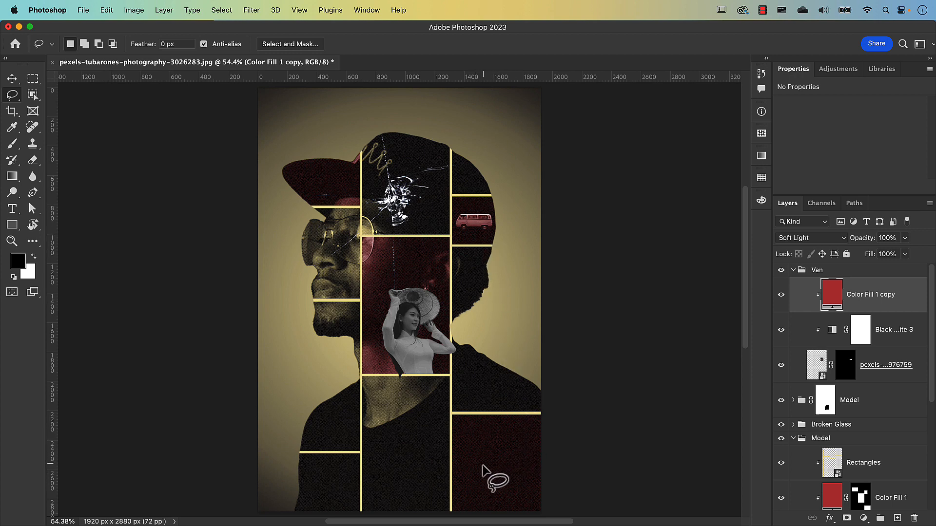
pyautogui.click(793, 270)
pyautogui.click(793, 332)
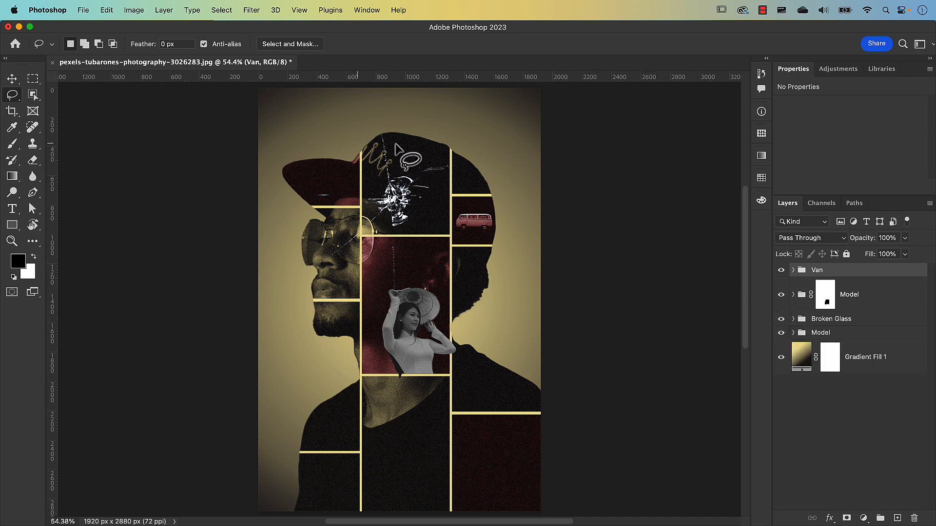
# Place the city skyline photo buildings-gbe216e39a_1920.jpg as an embedded object above the Van group.
pyautogui.click(85, 11)
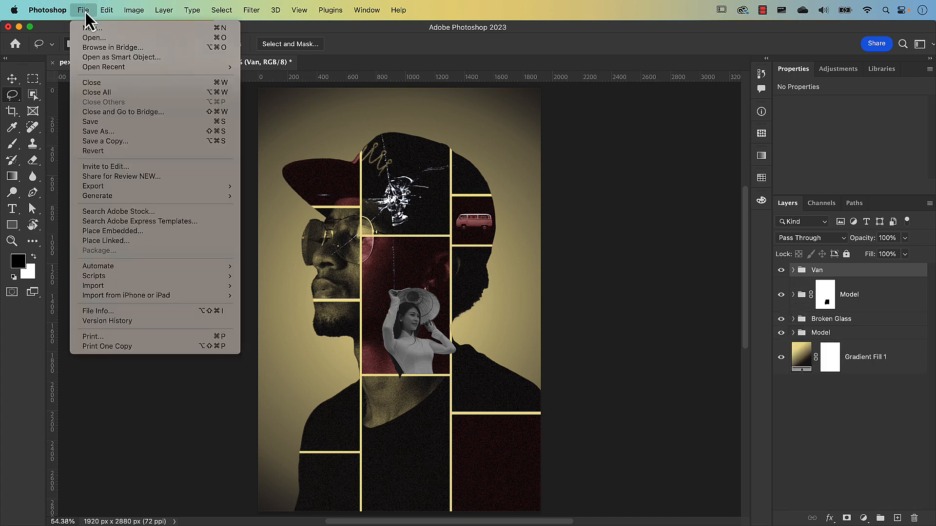
pyautogui.click(116, 232)
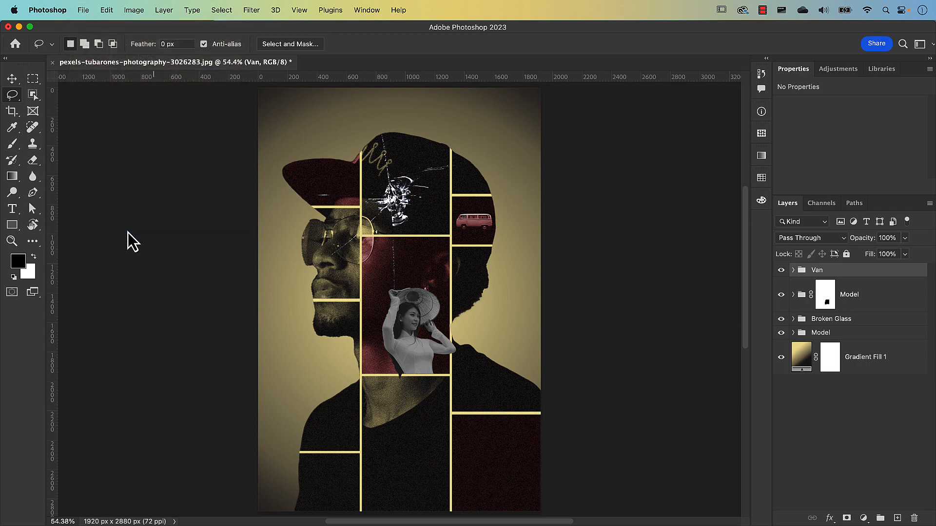
pyautogui.doubleClick(325, 188)
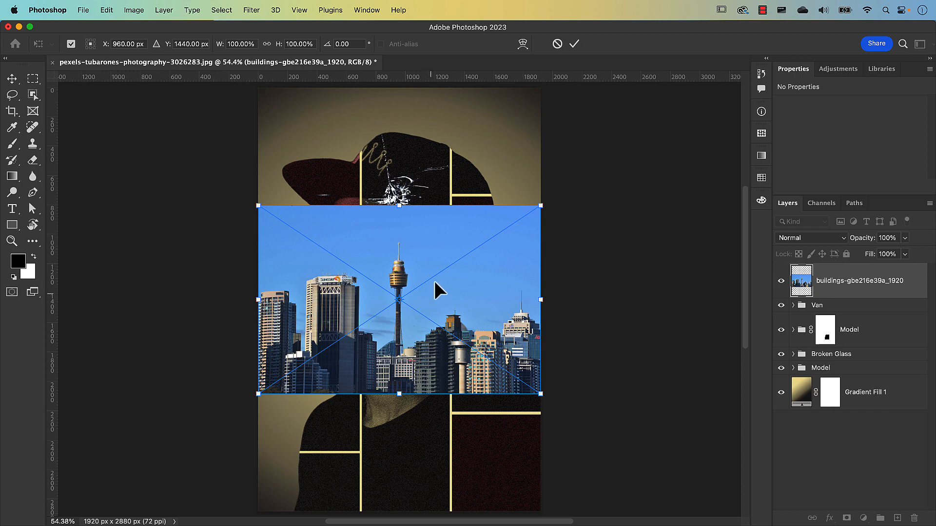
pyautogui.click(574, 45)
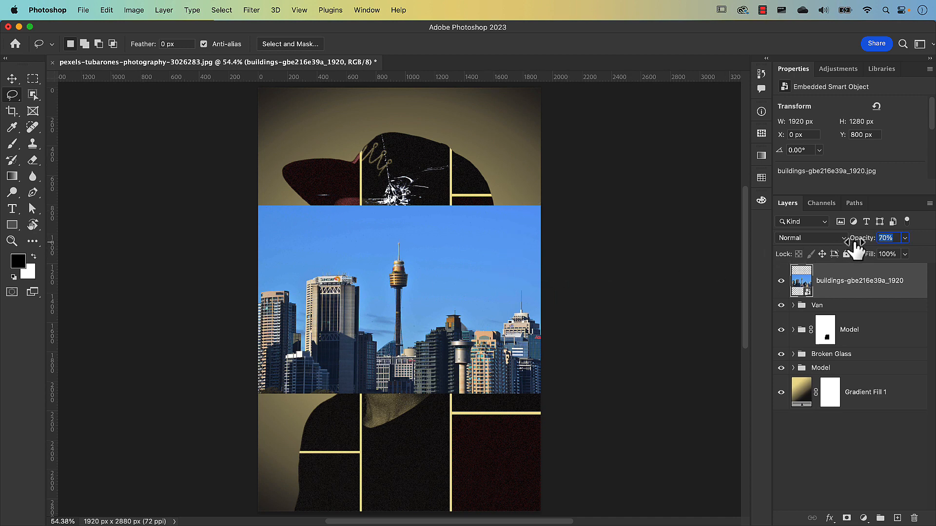
# Reduce the skyline photo's opacity to 66% and move it over the poster's lower-right red cell.
pyautogui.moveTo(851, 250); pyautogui.dragTo(863, 250)
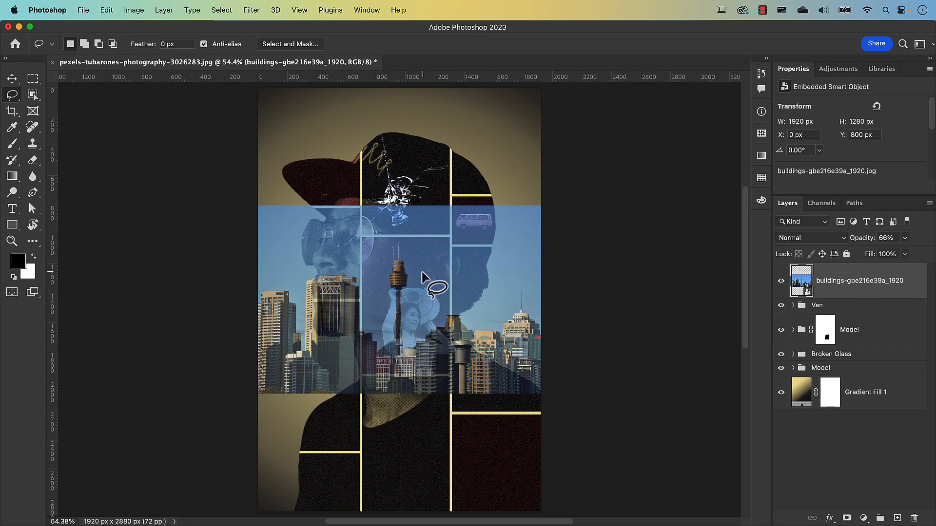
pyautogui.press('v')
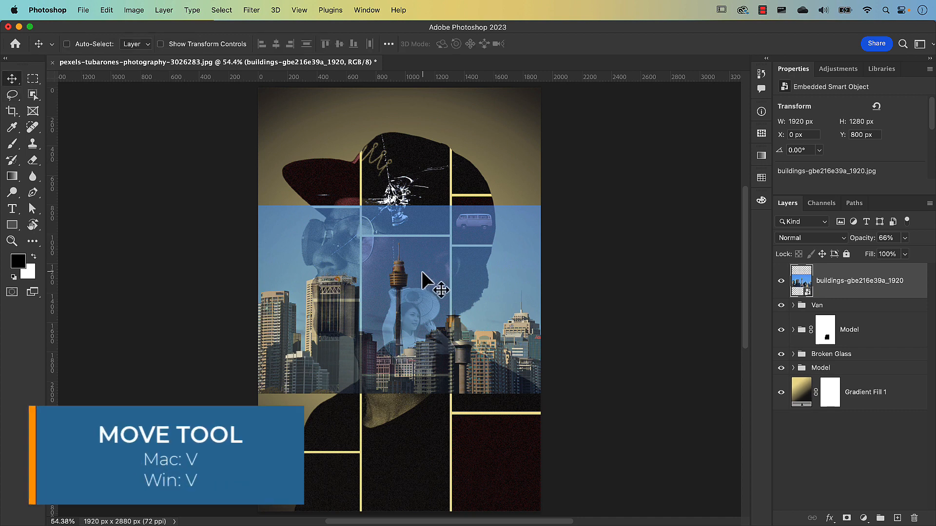
pyautogui.moveTo(416, 276); pyautogui.dragTo(502, 432)
# Scale the skyline photo to about 62% and position it so the buildings and tower fill the lower-right cell.
pyautogui.press('space')
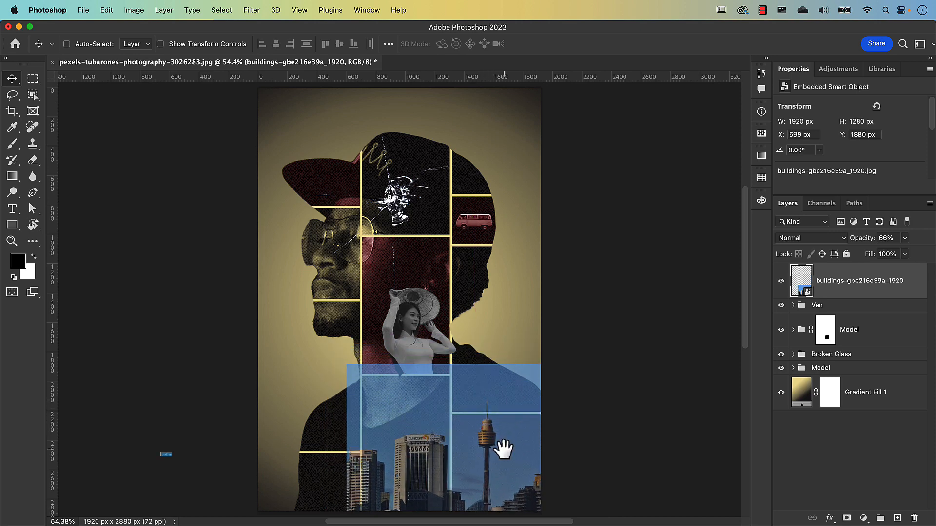
pyautogui.moveTo(503, 448); pyautogui.dragTo(490, 320)
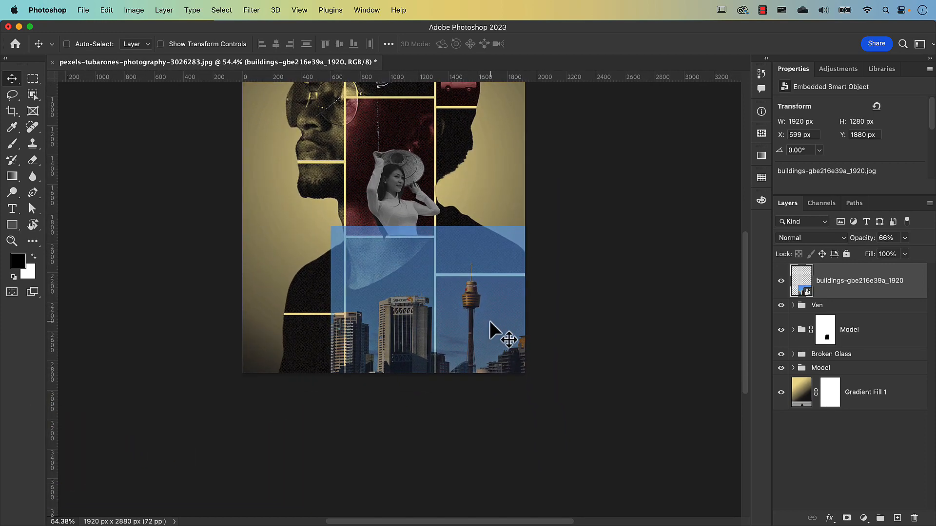
pyautogui.hotkey('ctrl', 't')
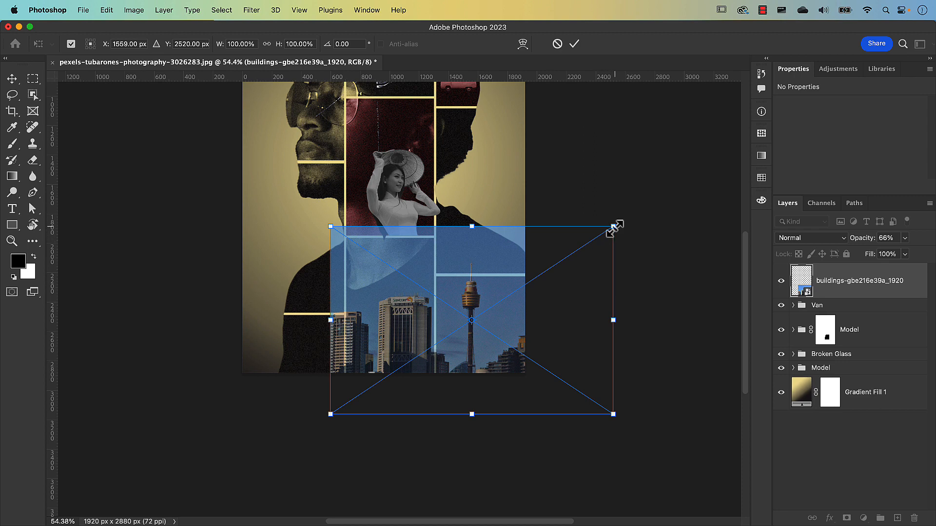
pyautogui.moveTo(615, 227); pyautogui.dragTo(556, 306)
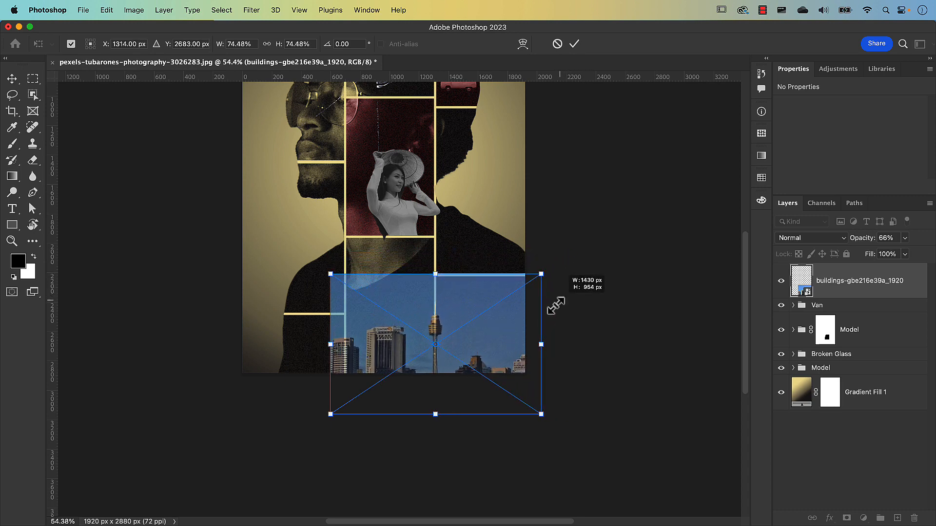
pyautogui.moveTo(473, 326); pyautogui.dragTo(537, 326)
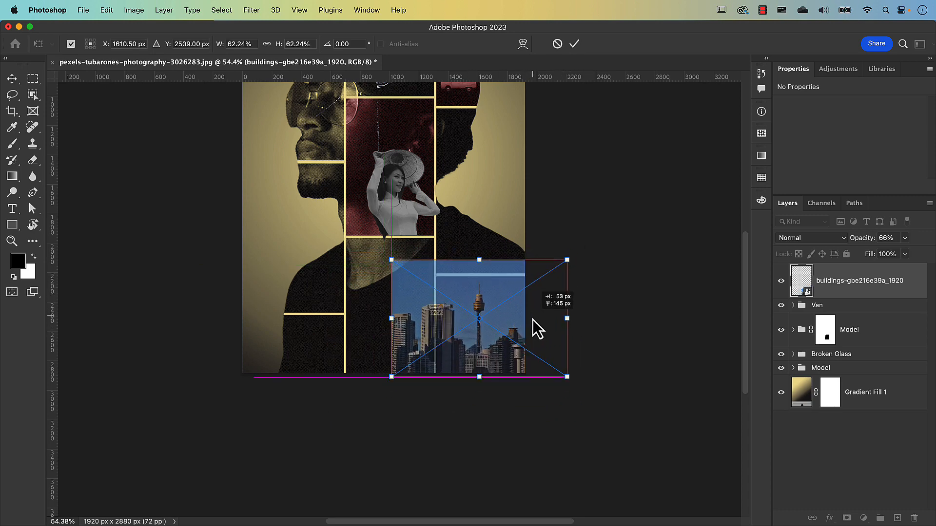
pyautogui.click(575, 44)
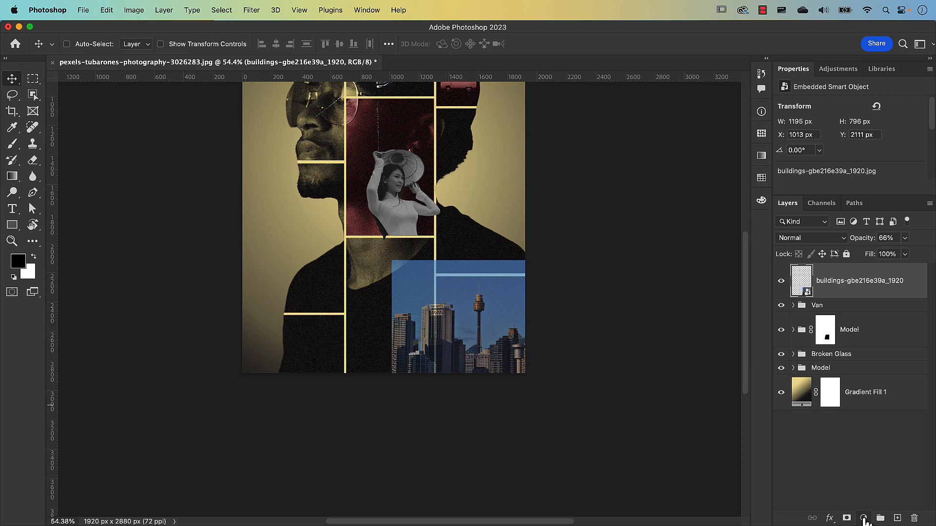
# Add a Black & White adjustment layer above the skyline photo and clip it to that layer.
pyautogui.click(864, 519)
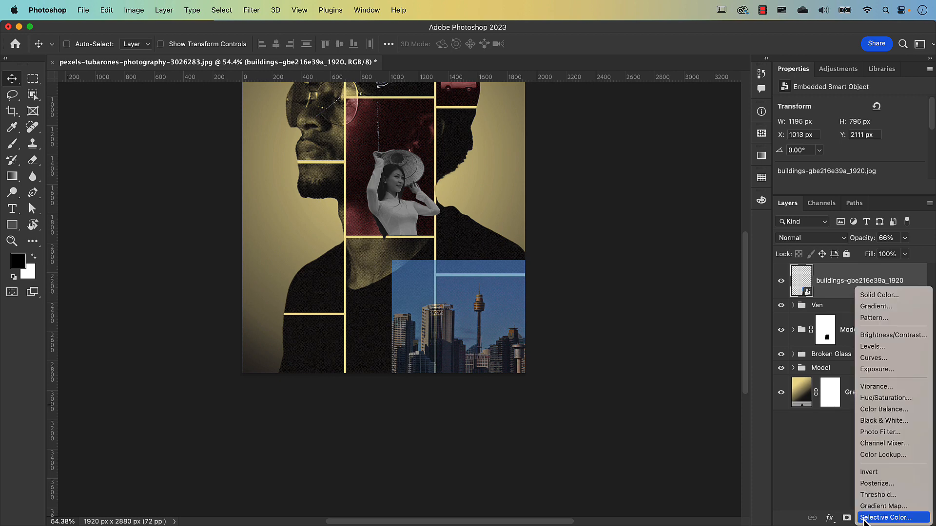
pyautogui.click(873, 422)
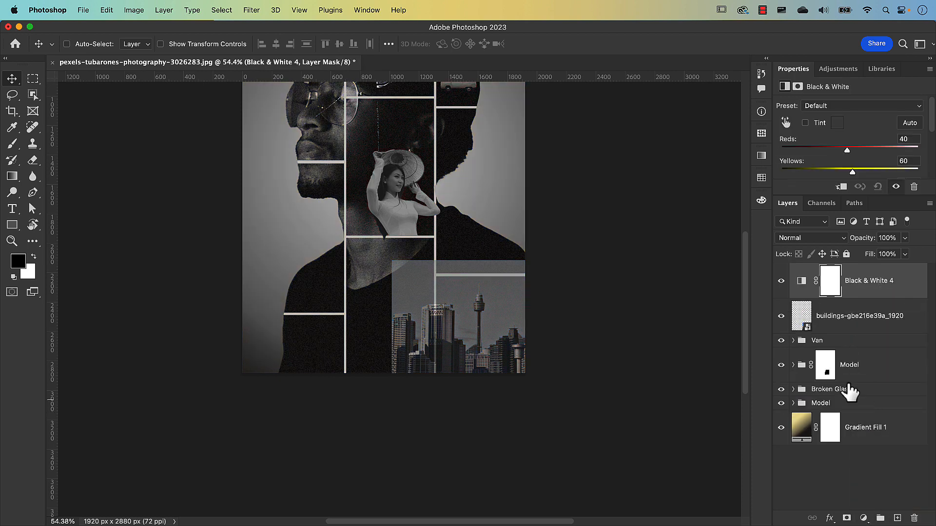
pyautogui.keyDown('alt'); pyautogui.click(803, 294); pyautogui.keyUp('alt')
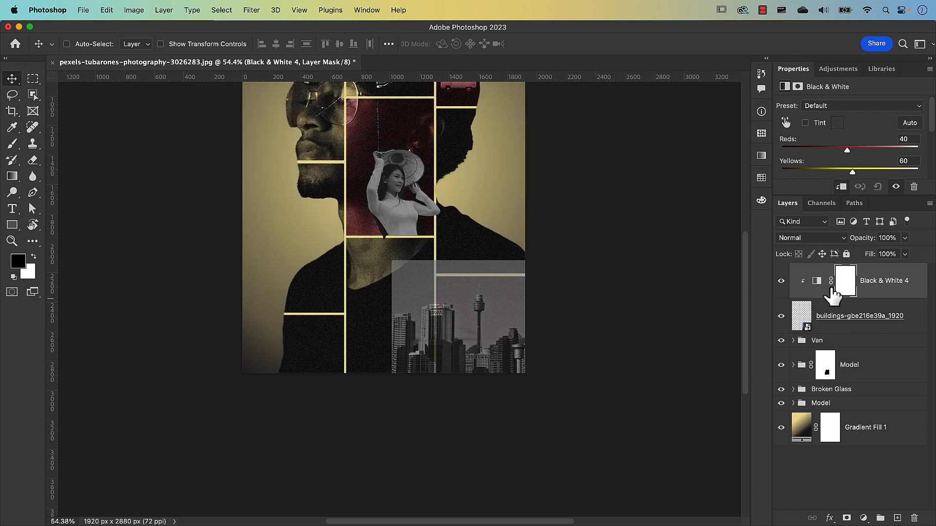
# Group the skyline photo with its Black & White adjustment and name the group Skyline.
pyautogui.click(913, 326)
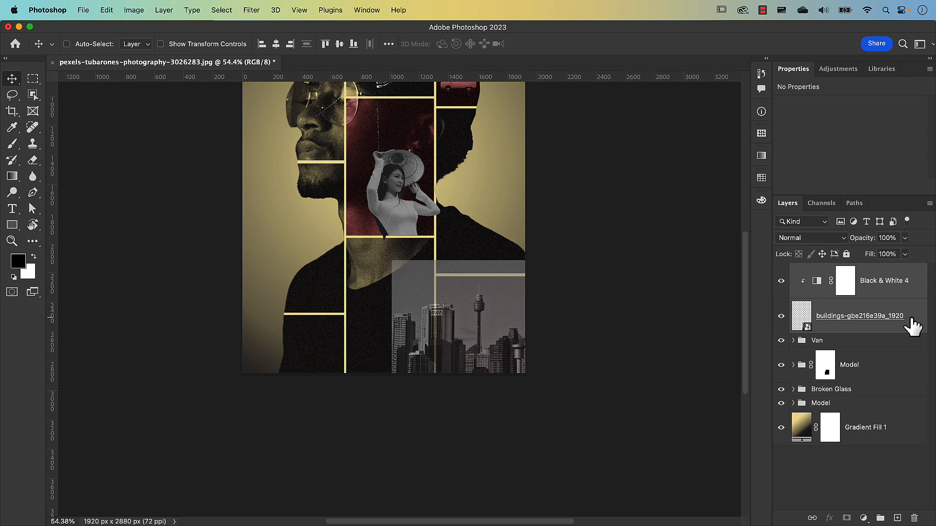
pyautogui.press('super')
pyautogui.press('super+g')
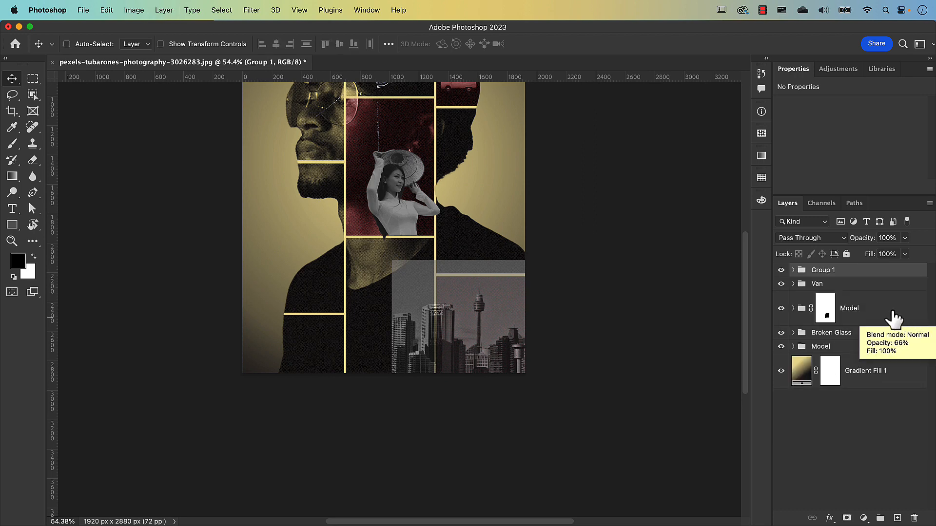
pyautogui.doubleClick(824, 271)
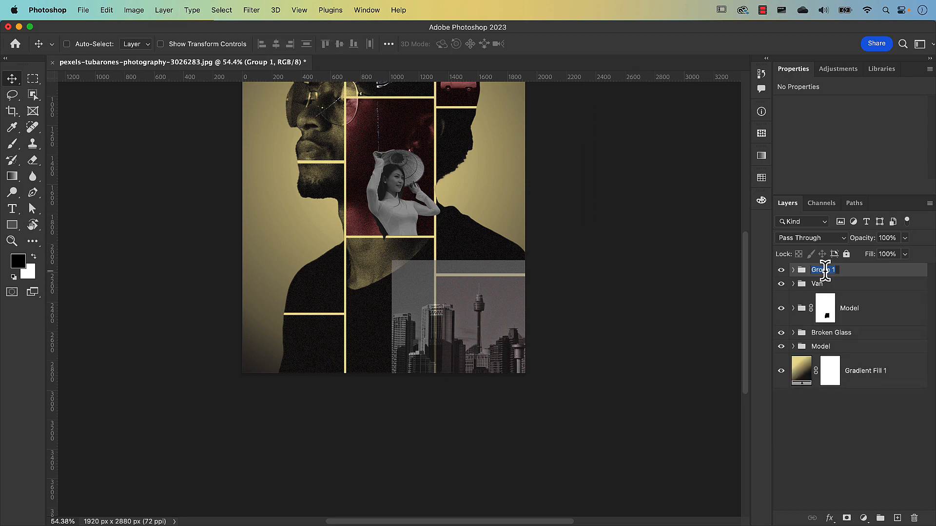
pyautogui.write('Skyline')
pyautogui.press('Return')
# Expand the Skyline group and set its Black & White adjustment to the High Contrast Blue Filter preset.
pyautogui.click(793, 271)
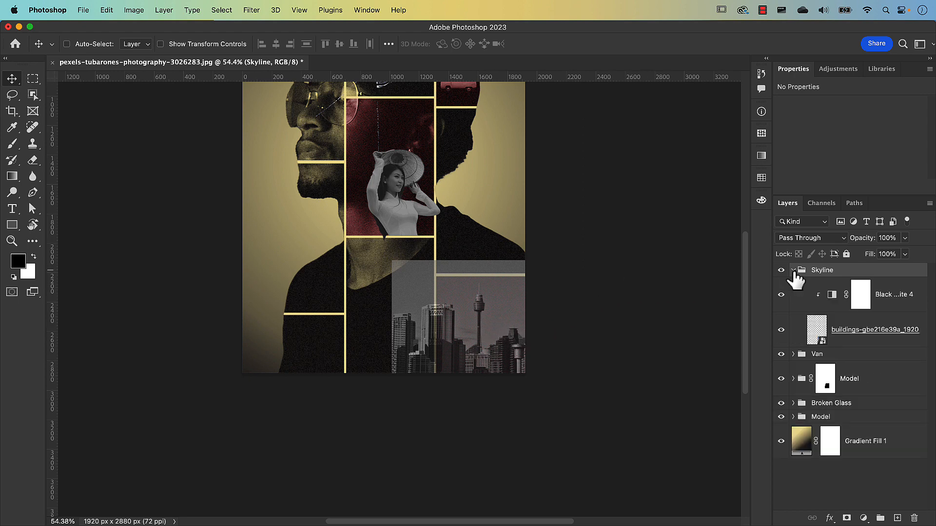
pyautogui.click(829, 303)
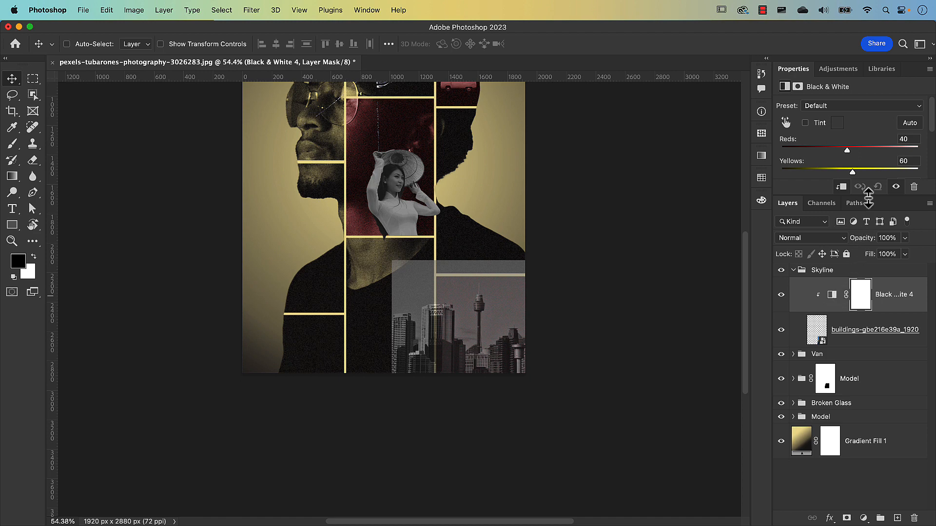
pyautogui.moveTo(869, 198); pyautogui.dragTo(867, 296)
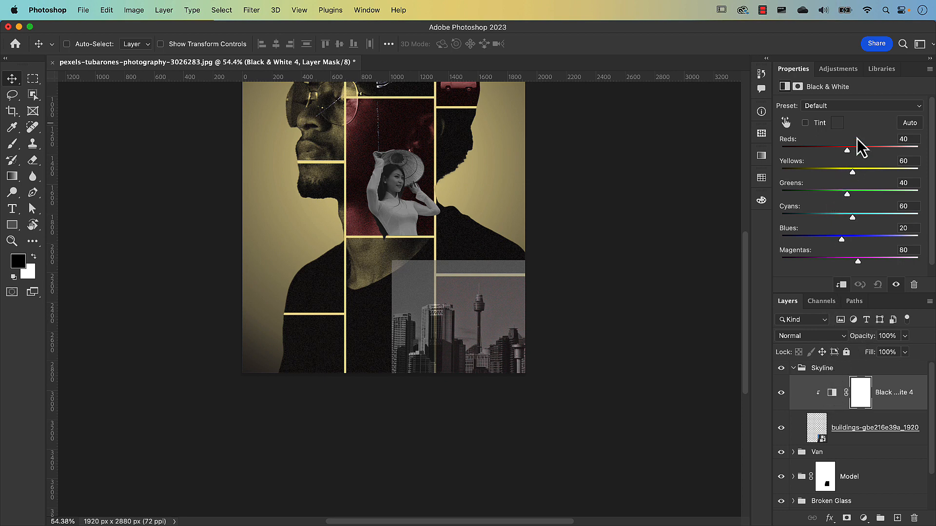
pyautogui.click(856, 108)
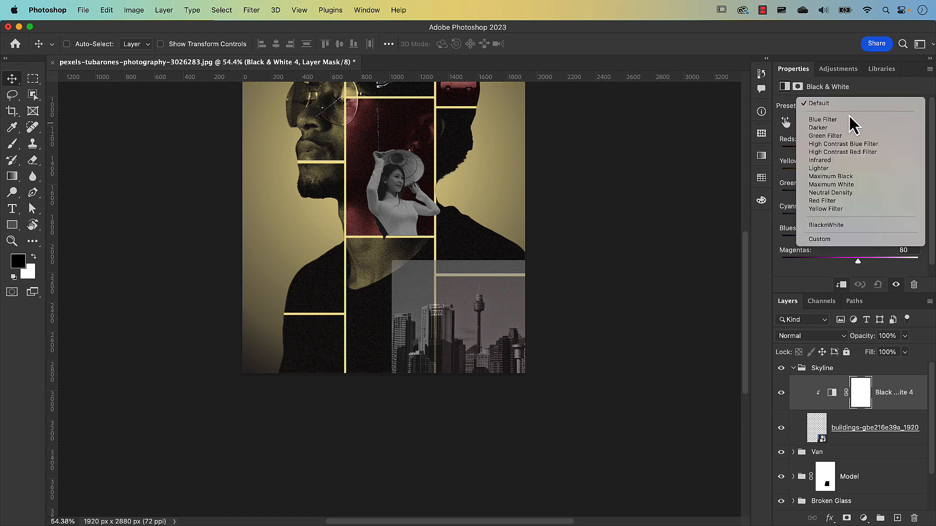
pyautogui.click(862, 146)
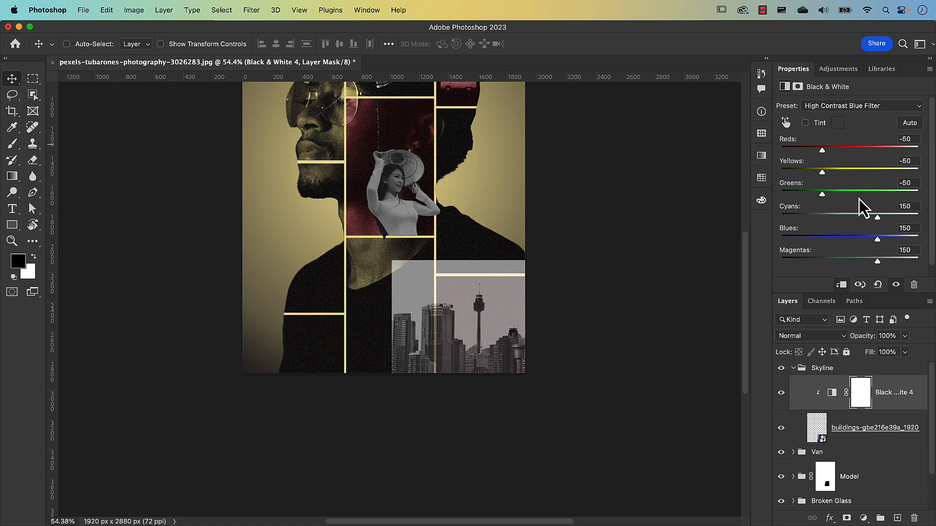
# Change the skyline photo's blend mode to Divide.
pyautogui.click(818, 429)
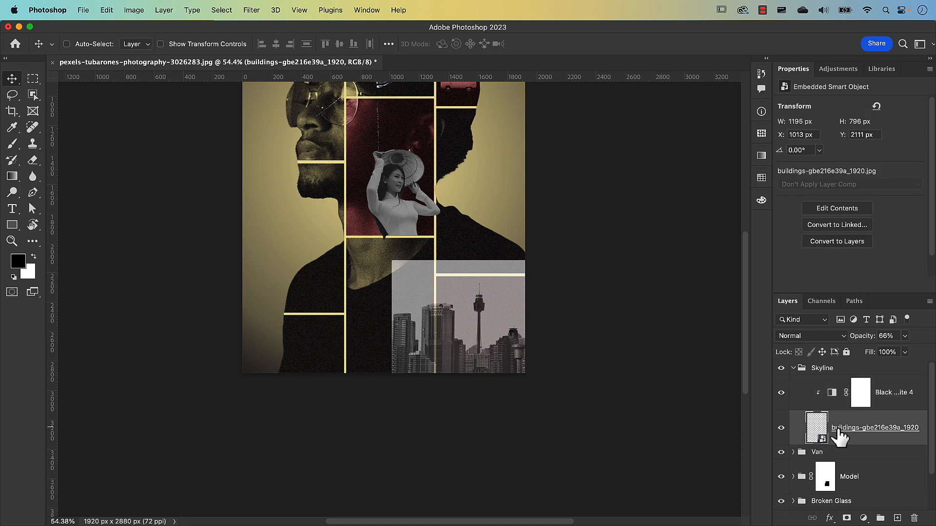
pyautogui.click(812, 340)
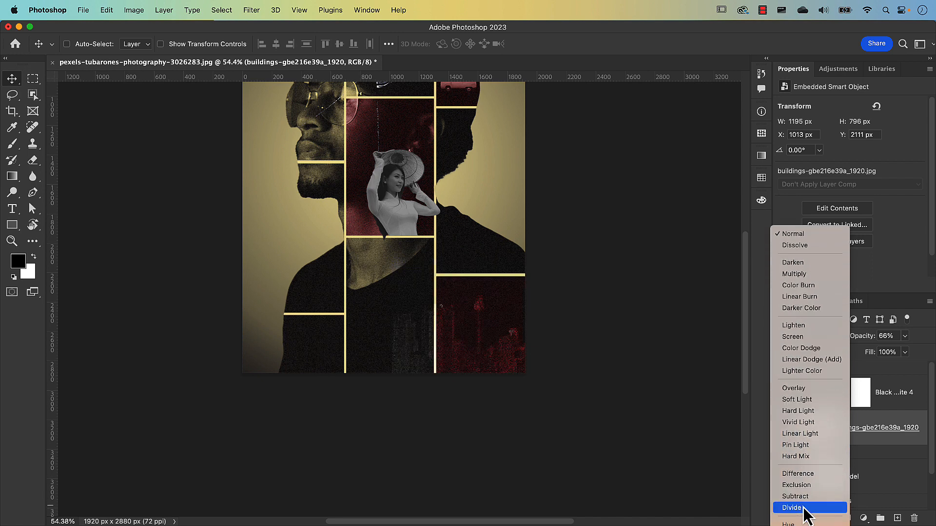
pyautogui.click(803, 508)
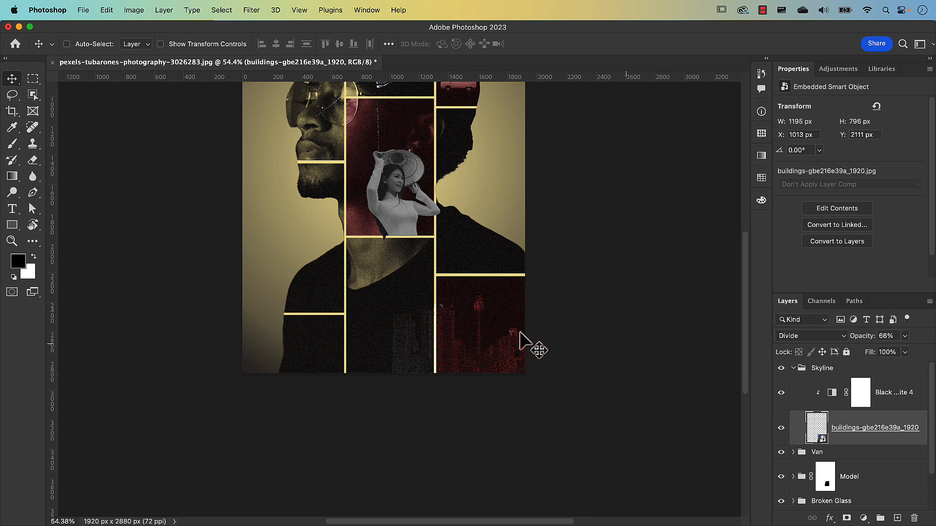
# Target the Skyline group and draw a rectangular marquee selection over the red cell at the poster's lower-right corner.
pyautogui.click(824, 371)
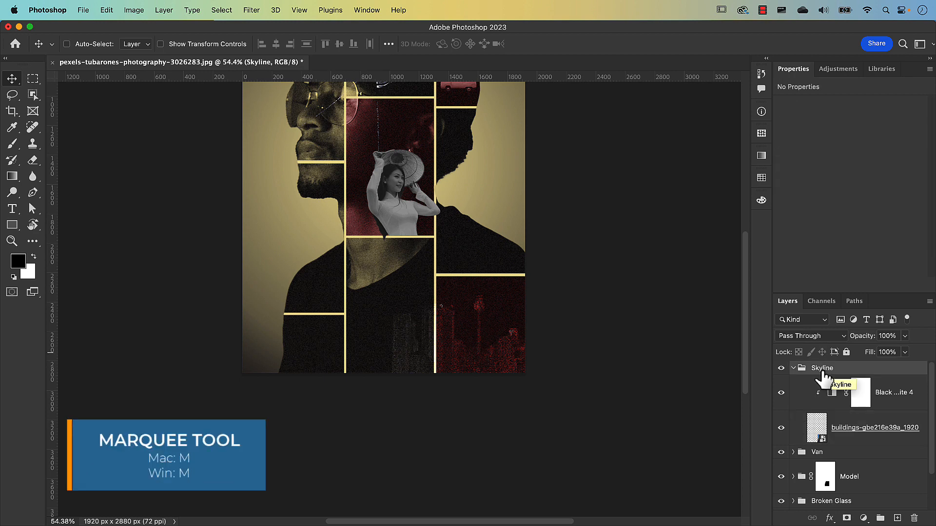
pyautogui.press('m')
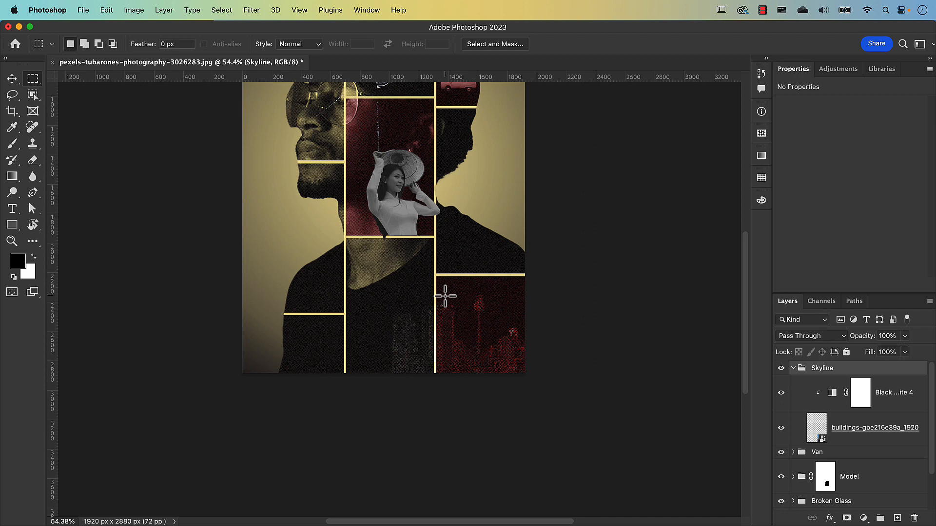
pyautogui.scroll(5, 445, 296)
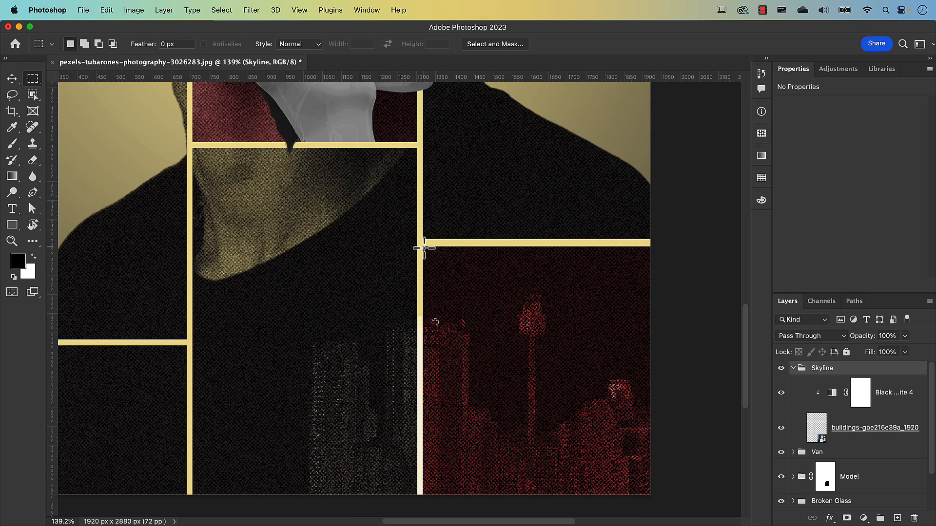
pyautogui.moveTo(424, 248); pyautogui.dragTo(665, 495)
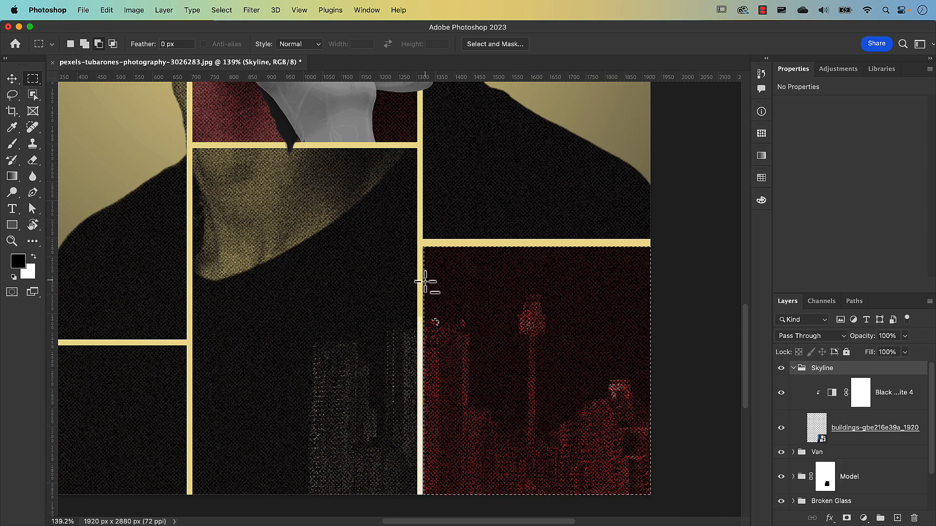
# Transform the selection, widening it to 100.33% so its left edge meets the vertical yellow divider, and apply it.
pyautogui.scroll(3, 426, 283)
pyautogui.scroll(4, 425, 284)
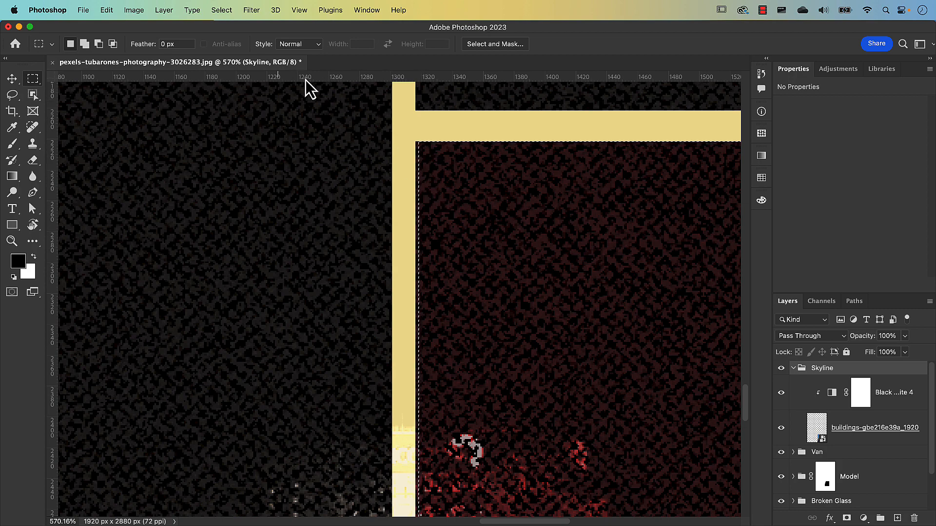
pyautogui.click(227, 12)
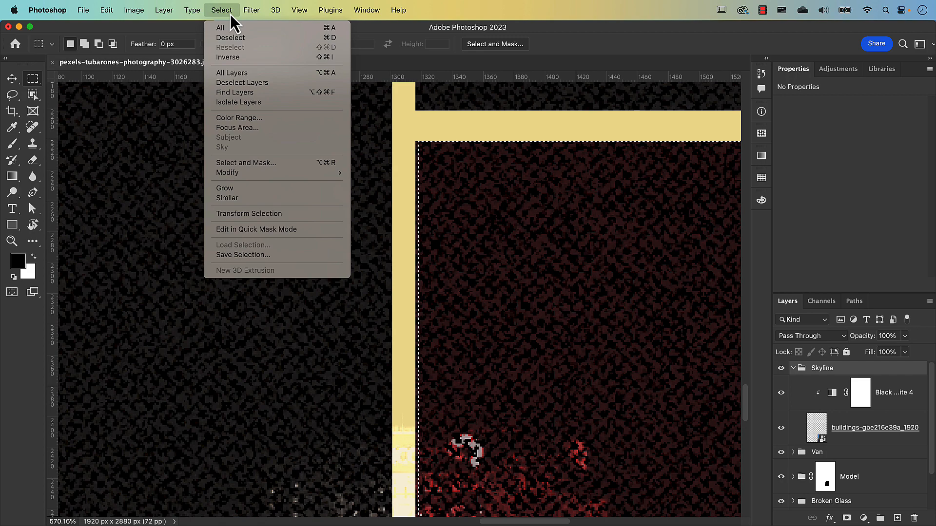
pyautogui.click(261, 217)
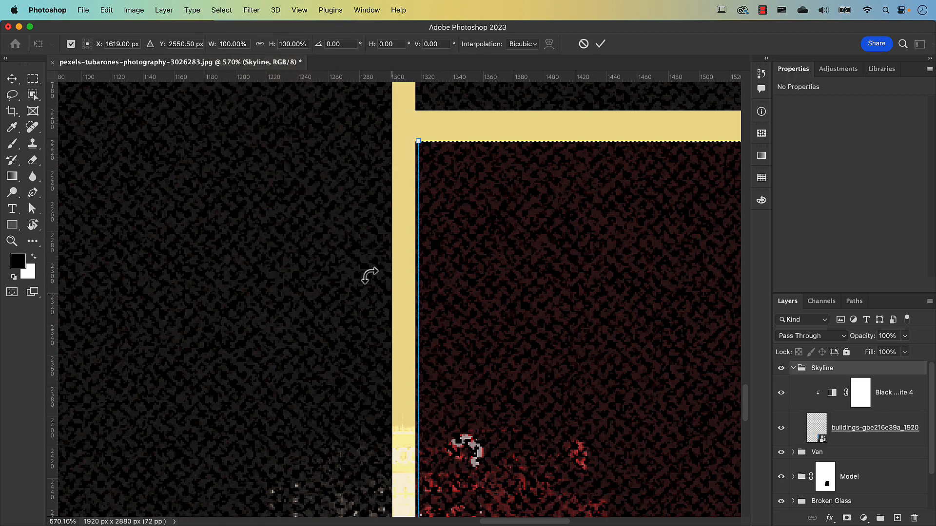
pyautogui.scroll(-3, 447, 319)
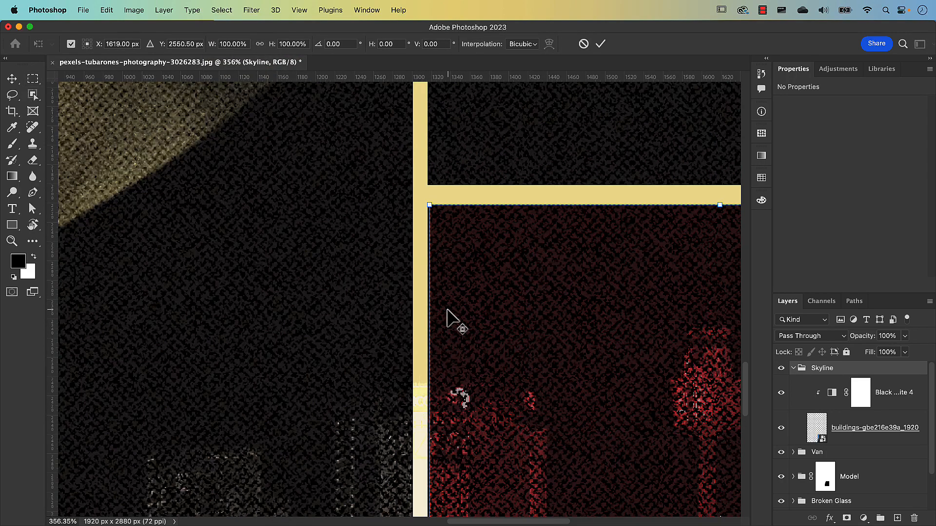
pyautogui.scroll(-5, 525, 360)
pyautogui.hscroll(2, 525, 359)
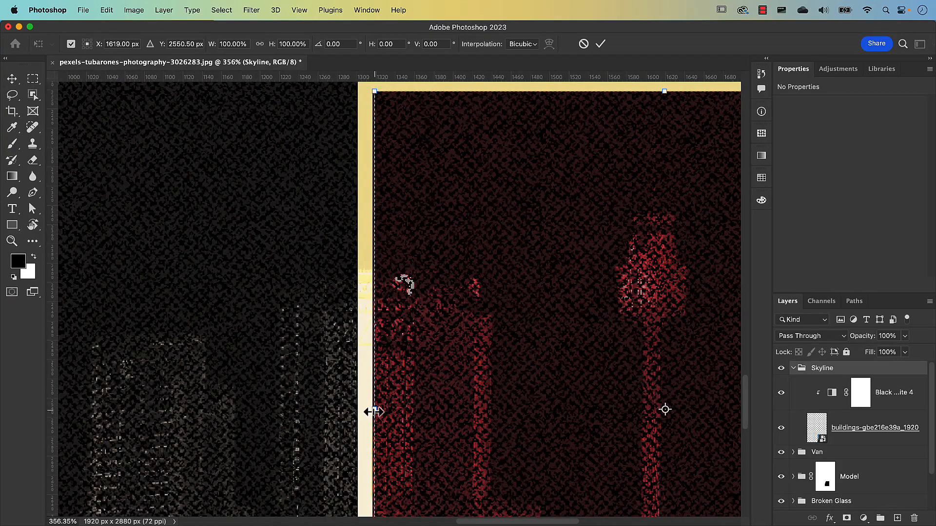
pyautogui.moveTo(374, 412); pyautogui.dragTo(371, 412)
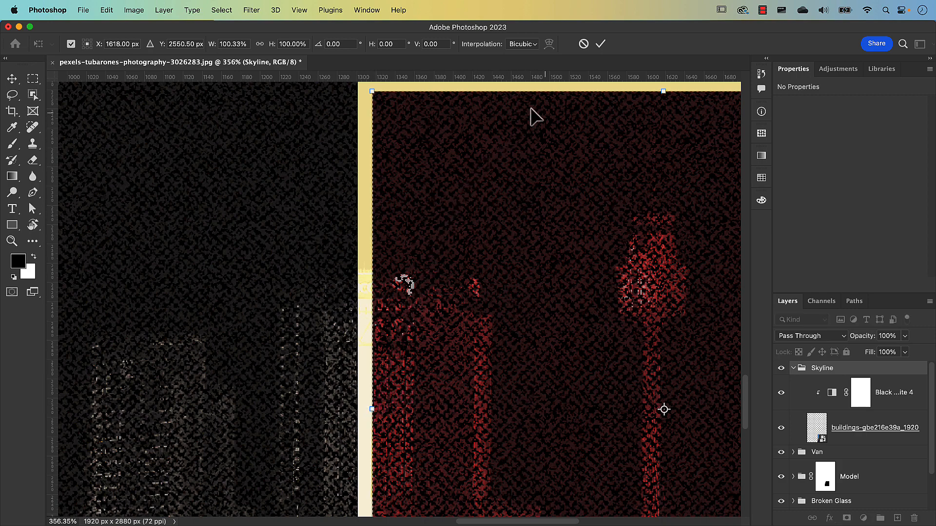
pyautogui.click(599, 46)
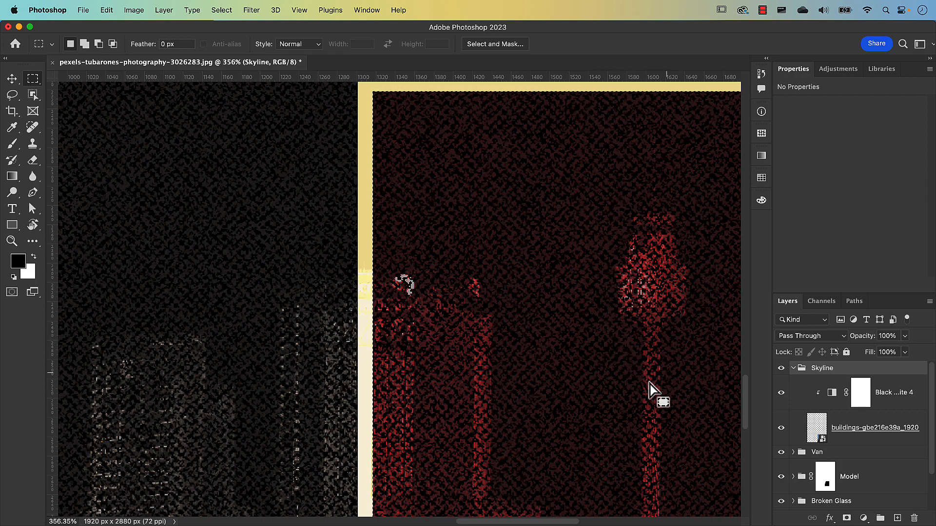
# Mask the Skyline group to the selected red cell and fit the whole poster in view with the Move tool active.
pyautogui.click(847, 519)
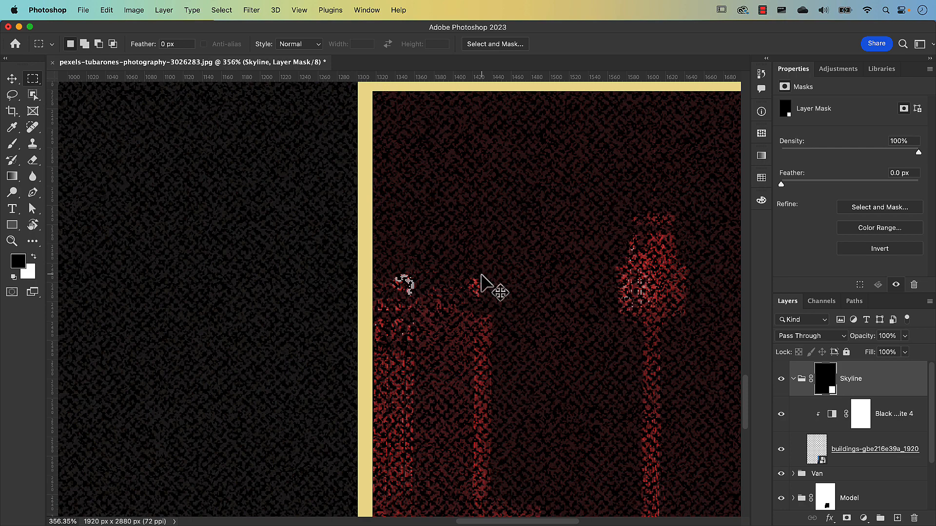
pyautogui.press('super+0')
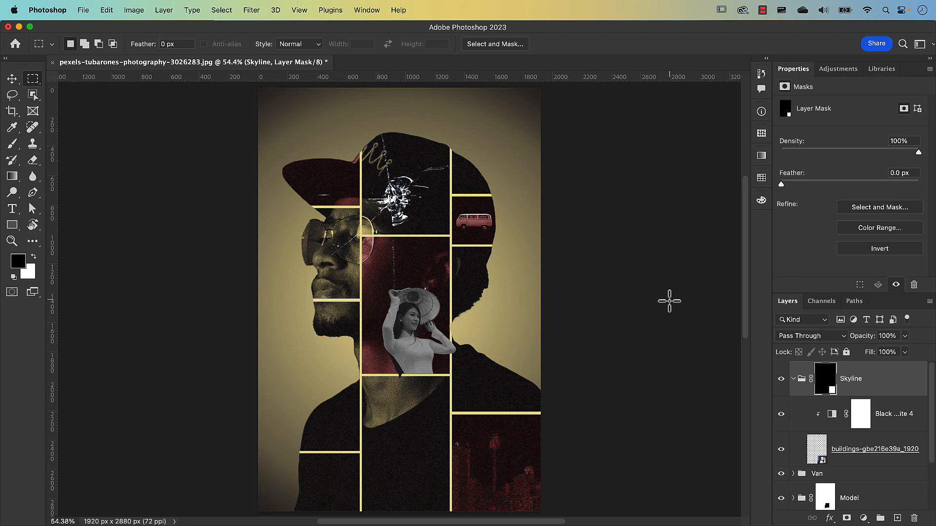
pyautogui.press('v')
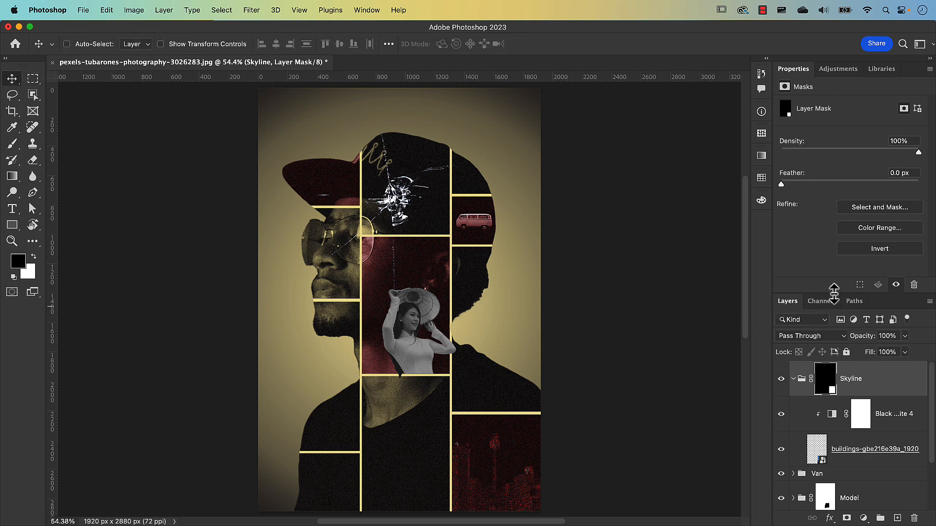
# Hide the Skyline, Van, woman's Model and Broken Glass groups and Gradient Fill 1 to review the man's Model group alone.
pyautogui.moveTo(834, 294); pyautogui.dragTo(825, 178)
pyautogui.click(781, 281)
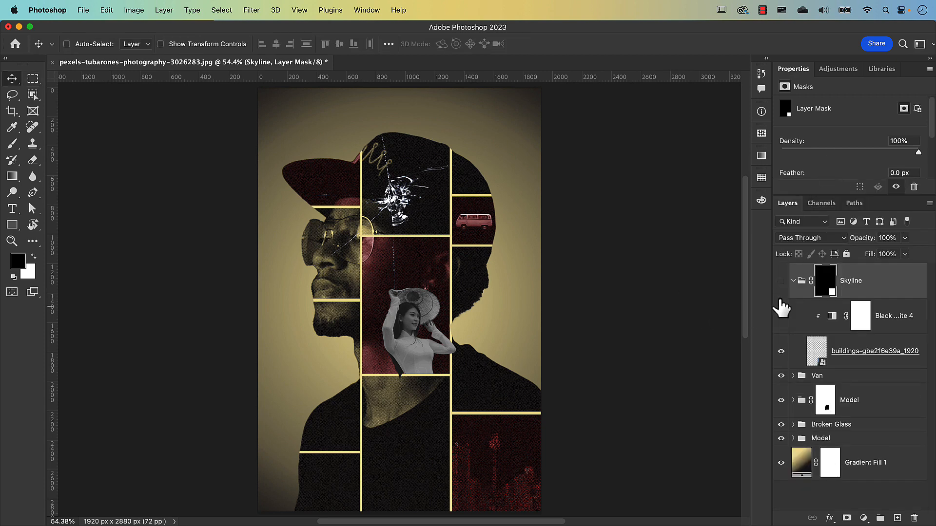
pyautogui.moveTo(781, 308); pyautogui.dragTo(780, 430)
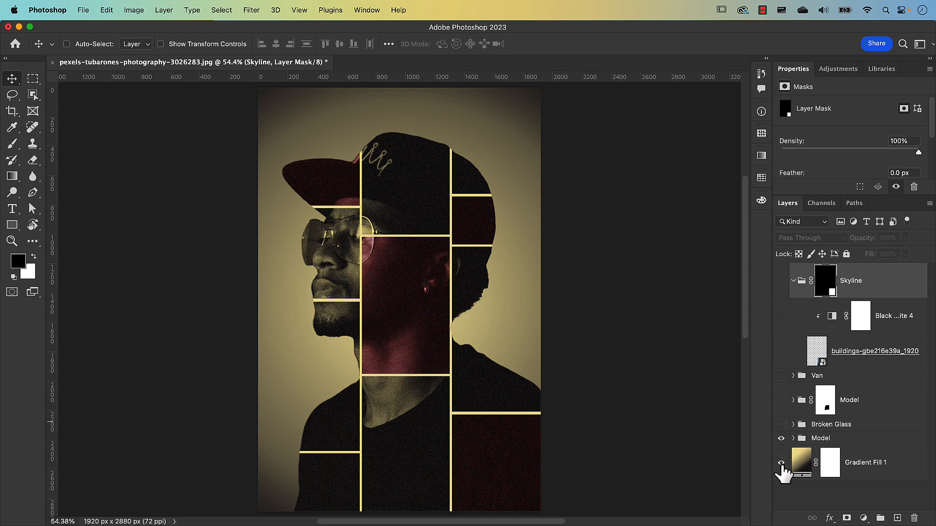
pyautogui.click(782, 464)
# Expand the man's Model group, open the Background Model smart object to inspect its Gradient Map, and close it again.
pyautogui.click(793, 439)
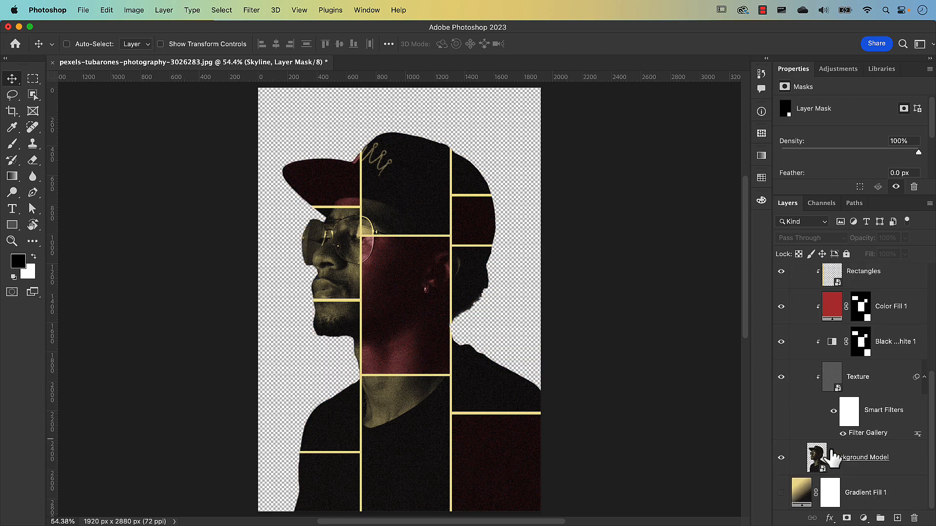
pyautogui.doubleClick(812, 455)
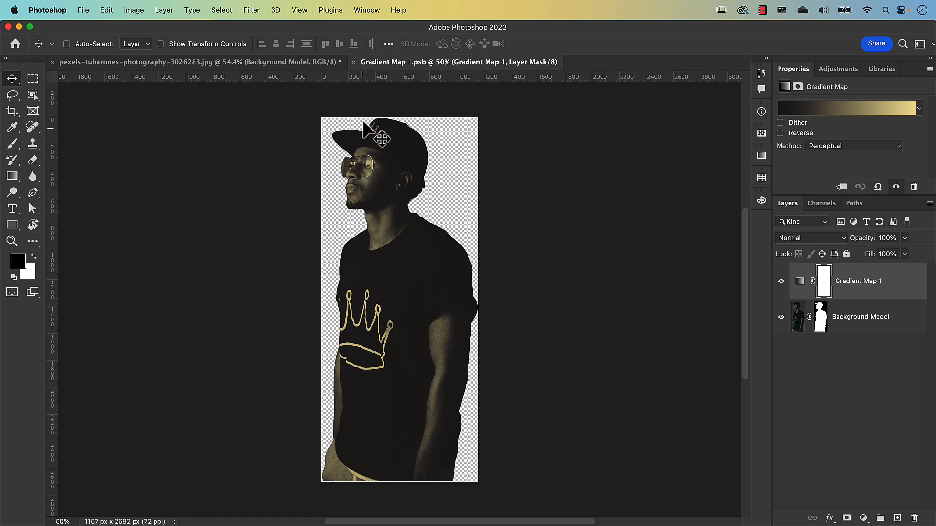
pyautogui.press('super+w')
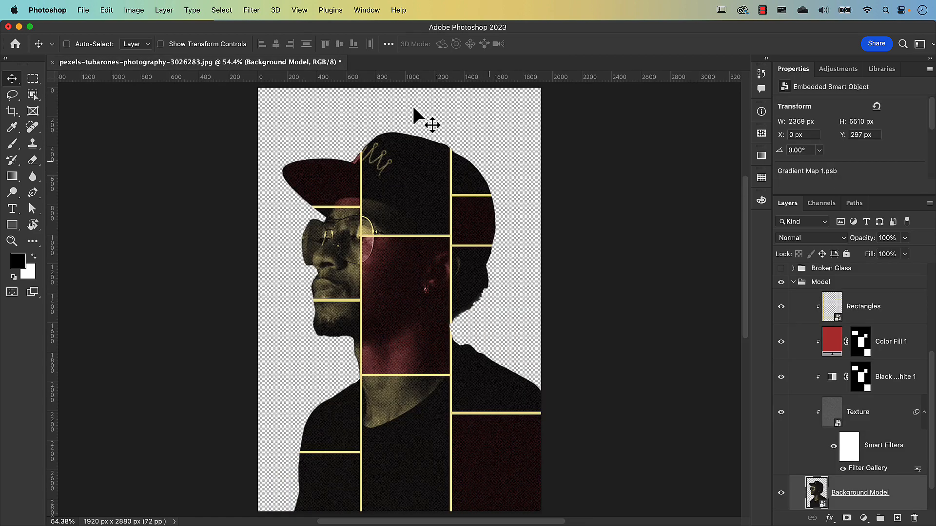
# Hide Rectangles, Color Fill 1 and Black & White 1 in the man's group, and show Gradient Fill 1 behind him.
pyautogui.moveTo(782, 308); pyautogui.dragTo(780, 415)
pyautogui.click(781, 413)
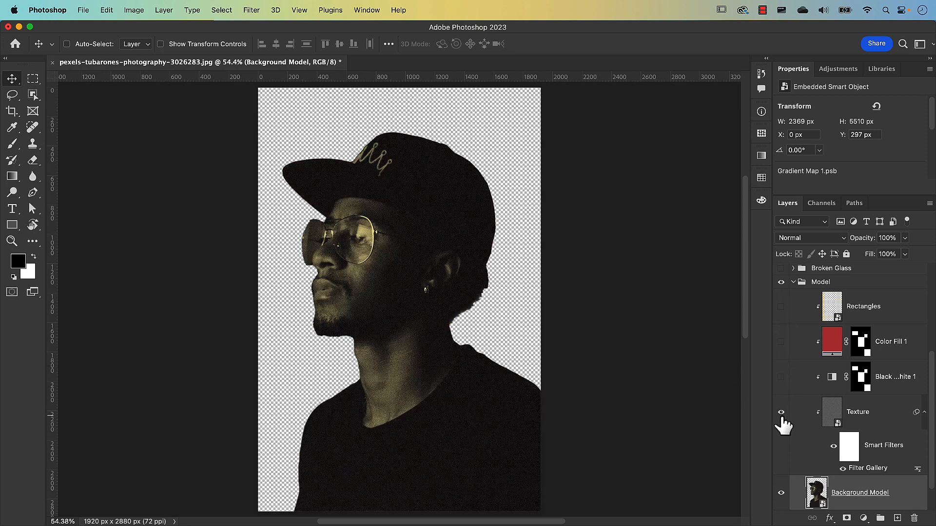
pyautogui.scroll(-1, 783, 423)
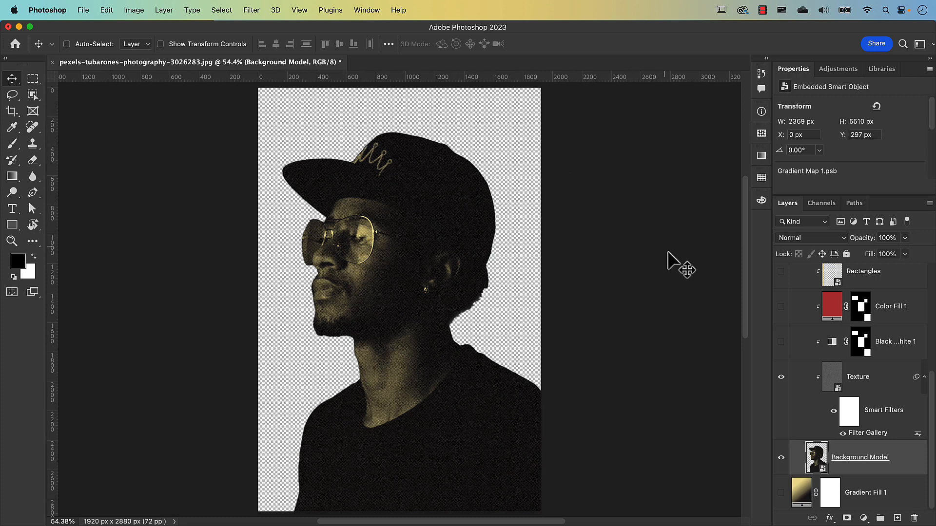
pyautogui.click(781, 492)
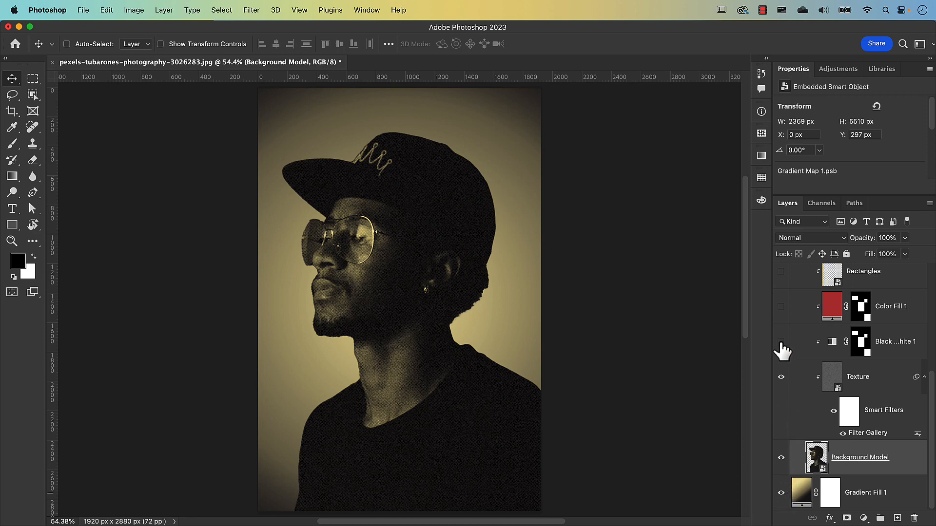
# Show Rectangles, Black & White 1 and Color Fill 1 again, toggling Black & White 1 to compare its effect on the tint.
pyautogui.click(782, 272)
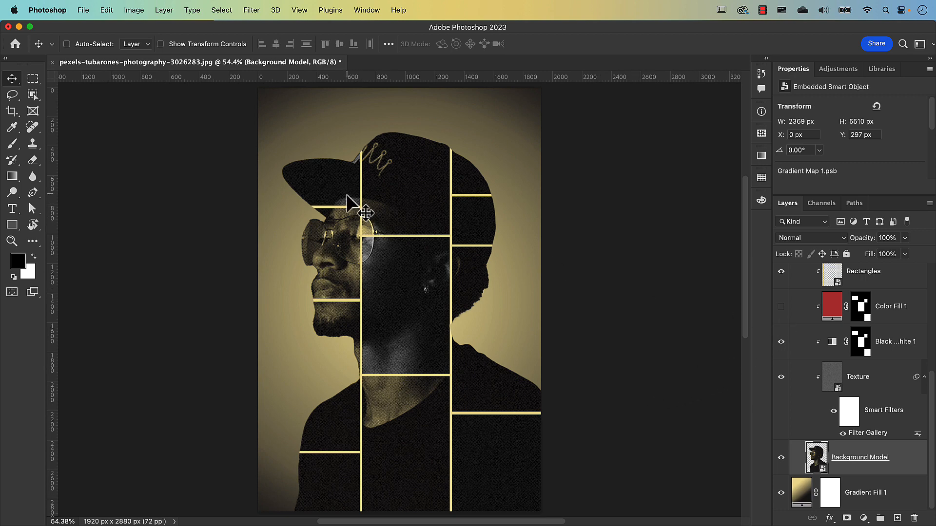
pyautogui.click(781, 307)
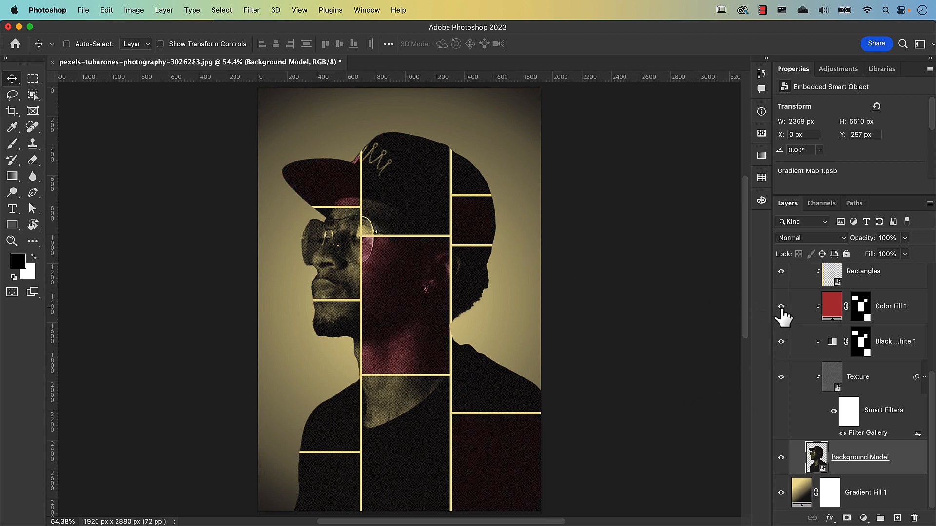
pyautogui.click(781, 342)
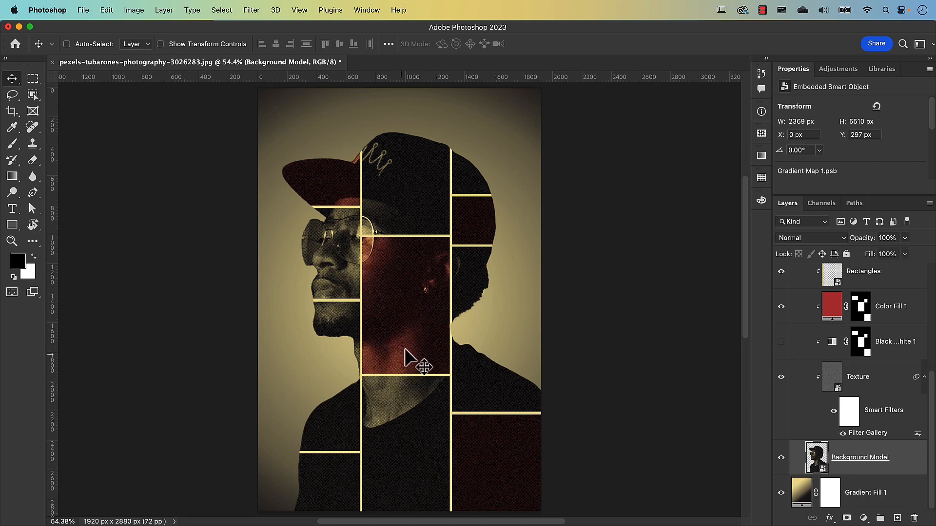
pyautogui.click(781, 342)
# Collapse the man's Model group and show the Broken Glass, woman's Model, Van and Skyline groups again.
pyautogui.scroll(5, 780, 347)
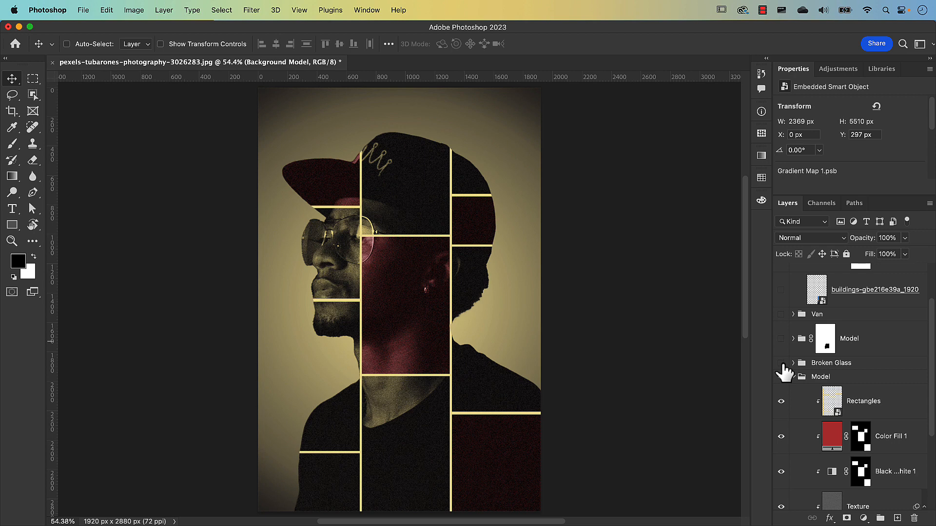
pyautogui.click(793, 378)
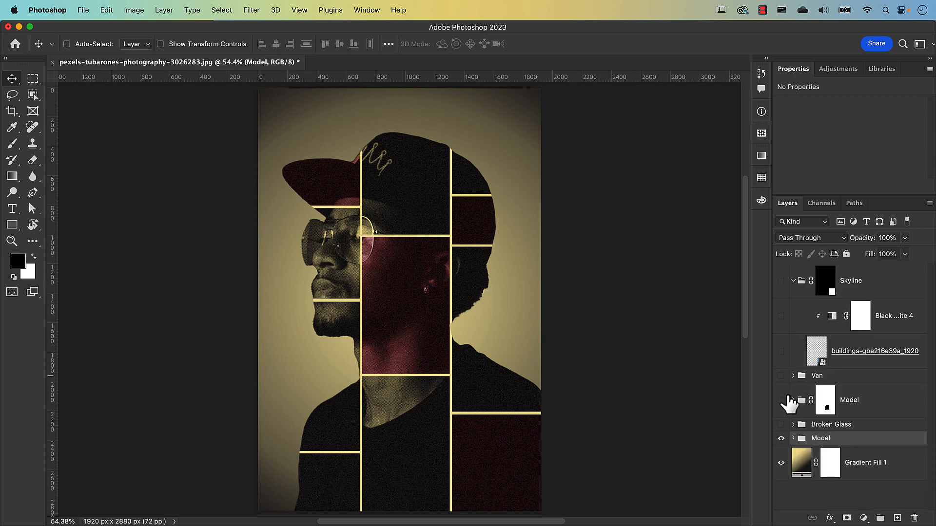
pyautogui.click(780, 425)
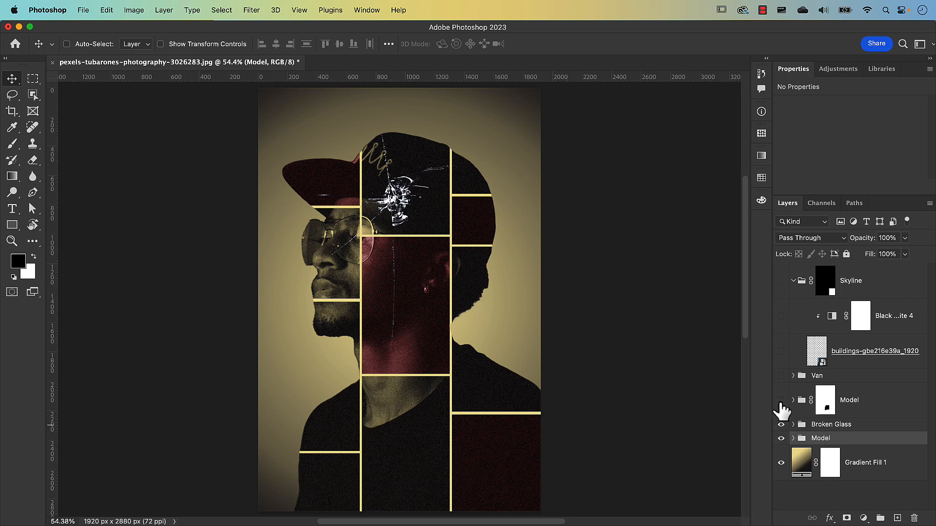
pyautogui.click(781, 400)
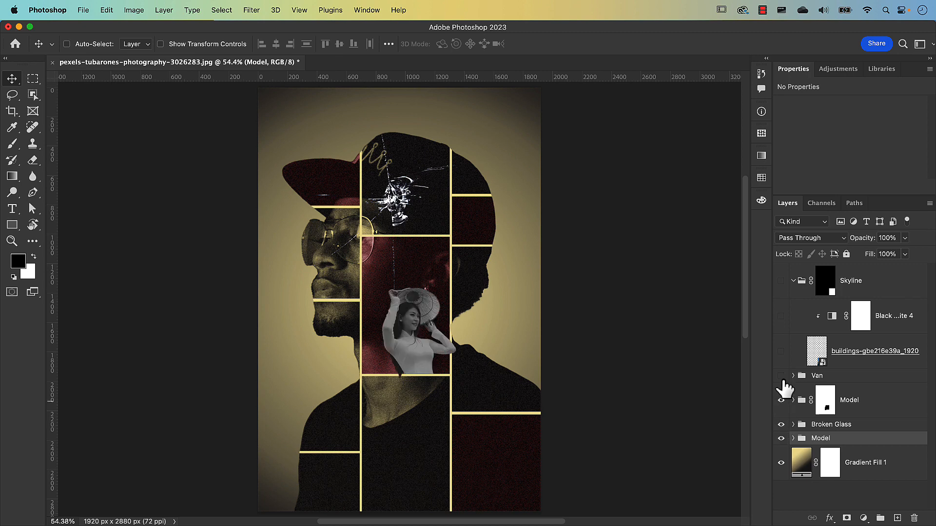
pyautogui.click(781, 376)
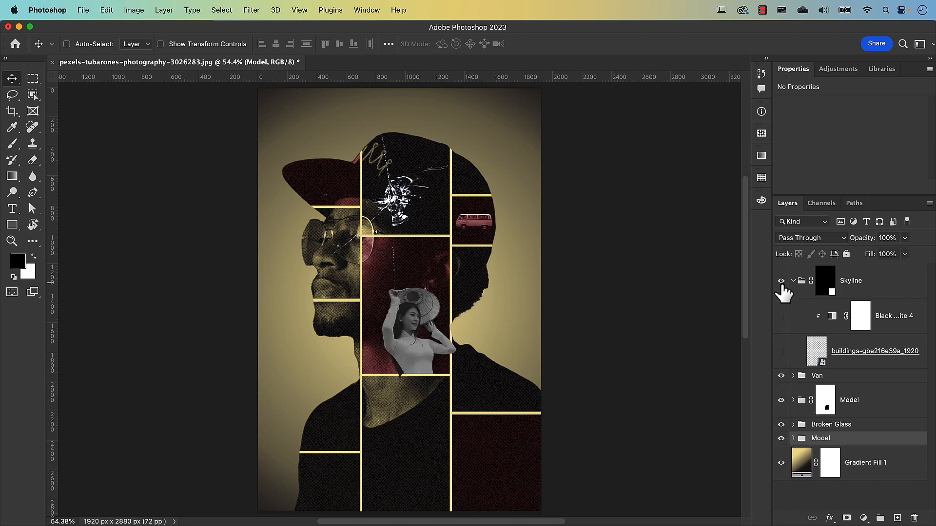
pyautogui.click(780, 316)
pyautogui.click(781, 351)
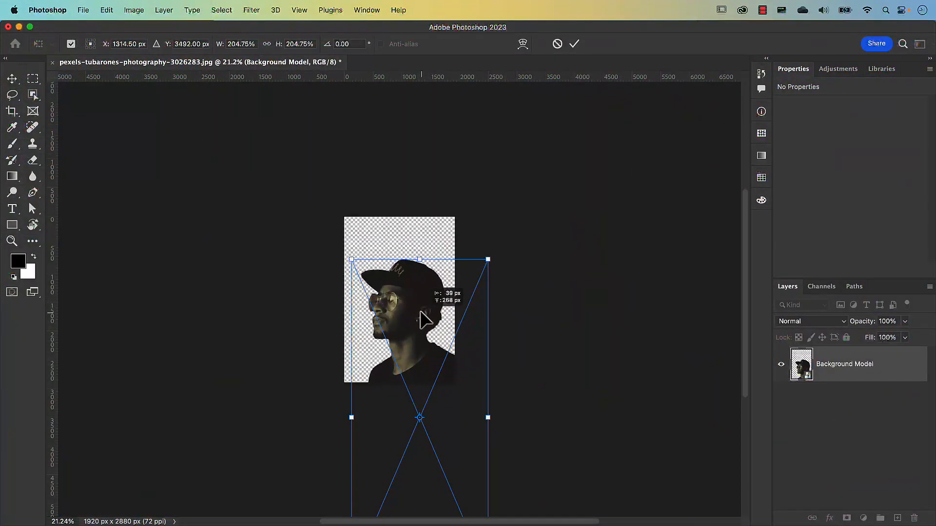
pyautogui.moveTo(424, 317); pyautogui.dragTo(417, 303)
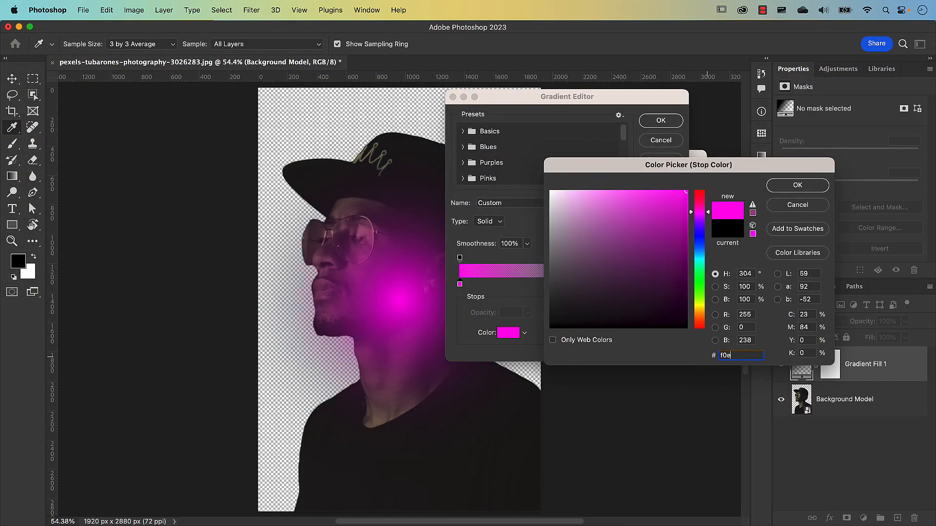
pyautogui.write('00f0e3')
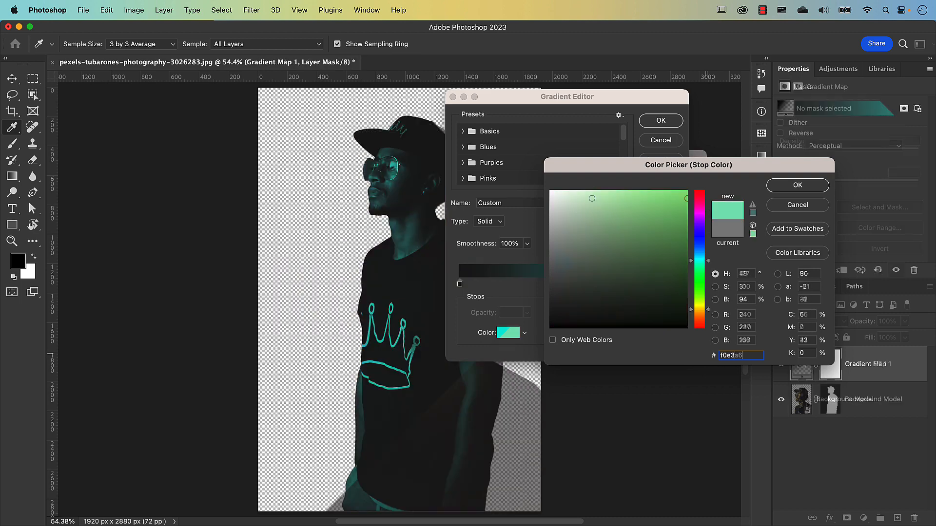
pyautogui.write('a6')
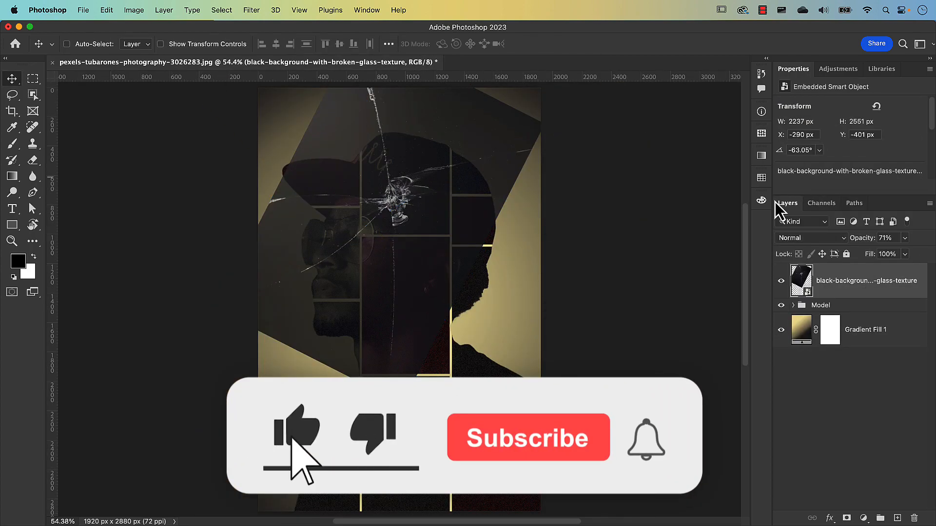
pyautogui.click(809, 237)
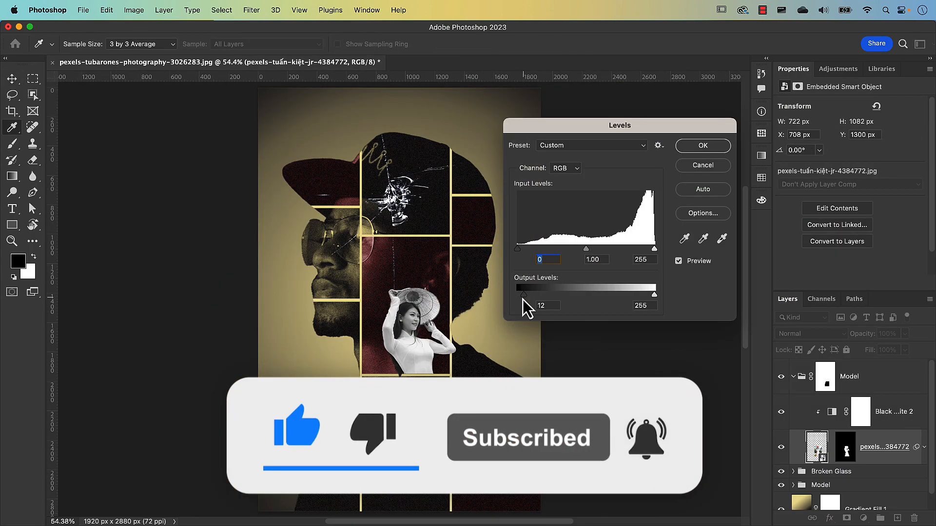